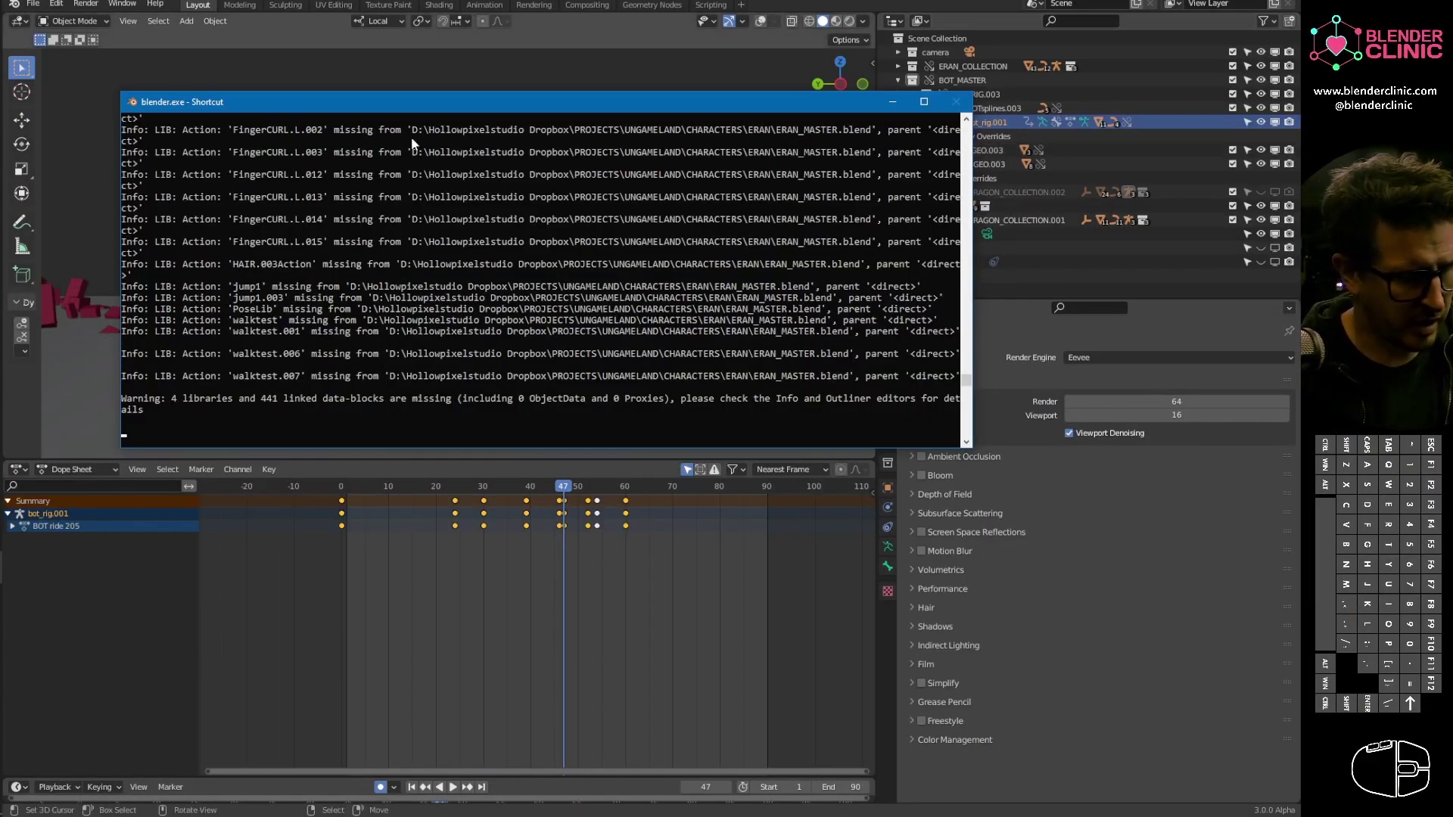
Step: Examine the missing-library messages in the system console and look over the scene around the camera view
left_click_drag(968, 384, 972, 127)
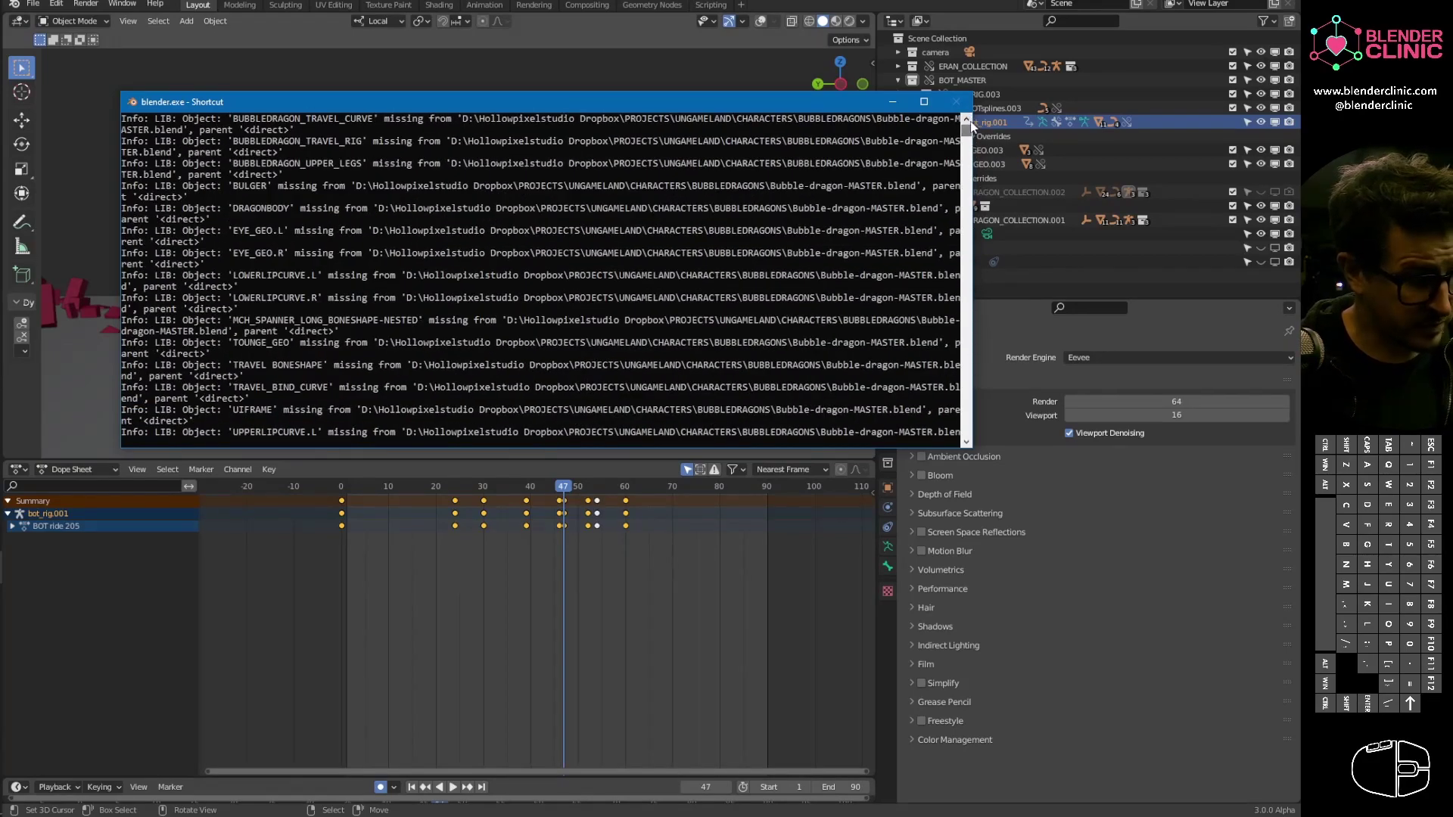
scroll(832, 341, "down", 10)
scroll(830, 341, "up", 10)
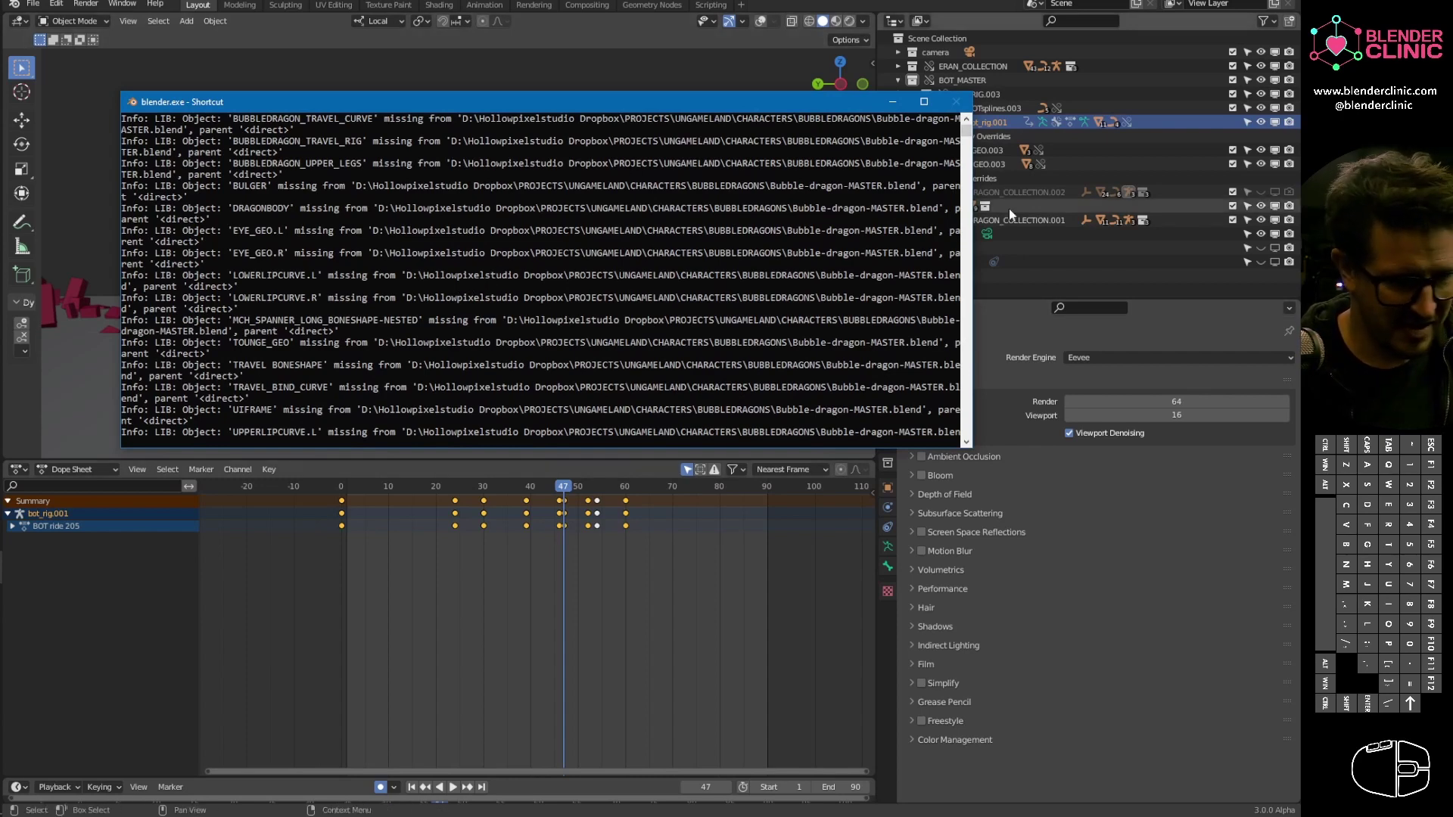
left_click_drag(976, 176, 1242, 153)
scroll(745, 181, "up", 8)
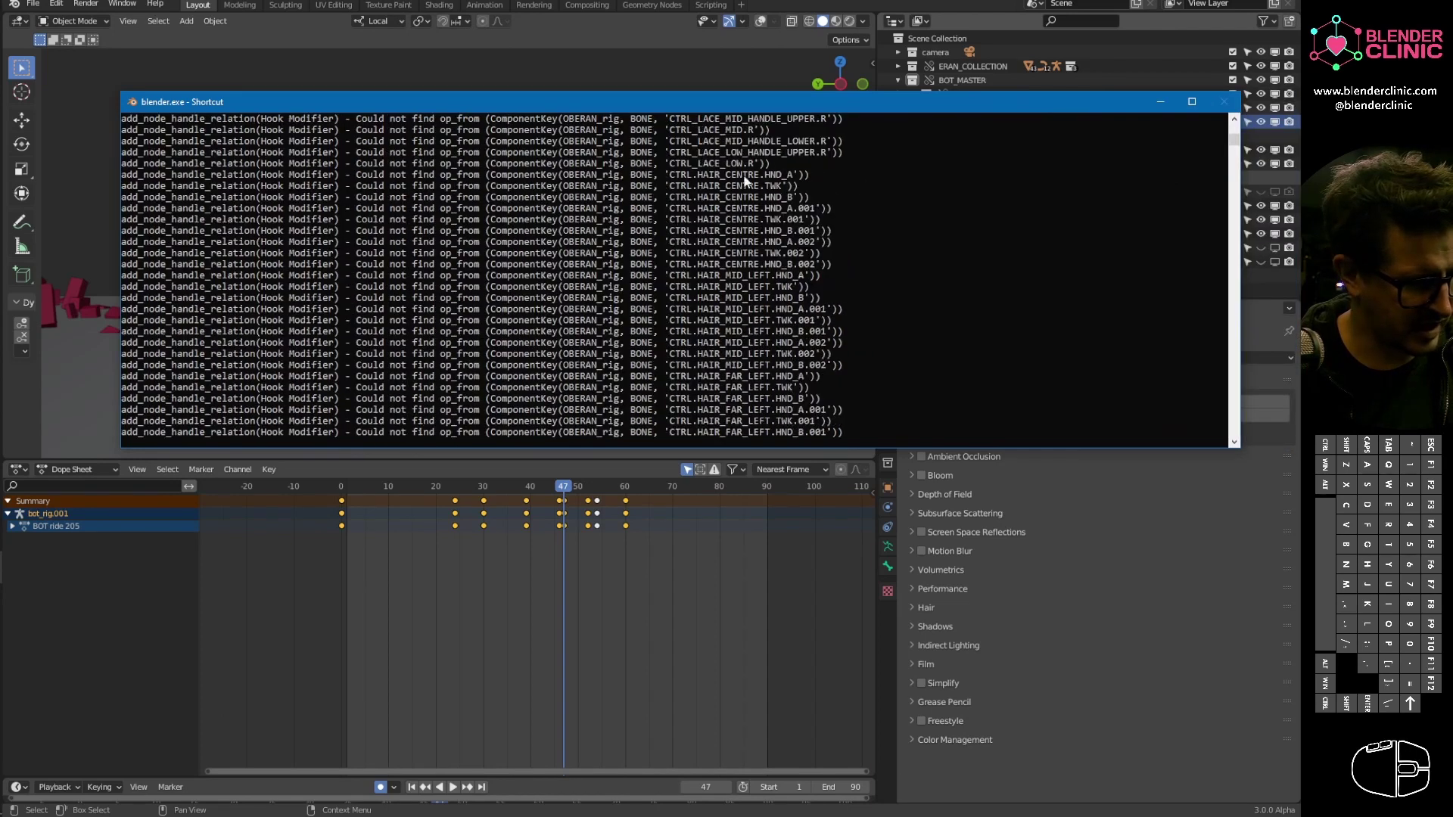
left_click_drag(1135, 103, 840, 0)
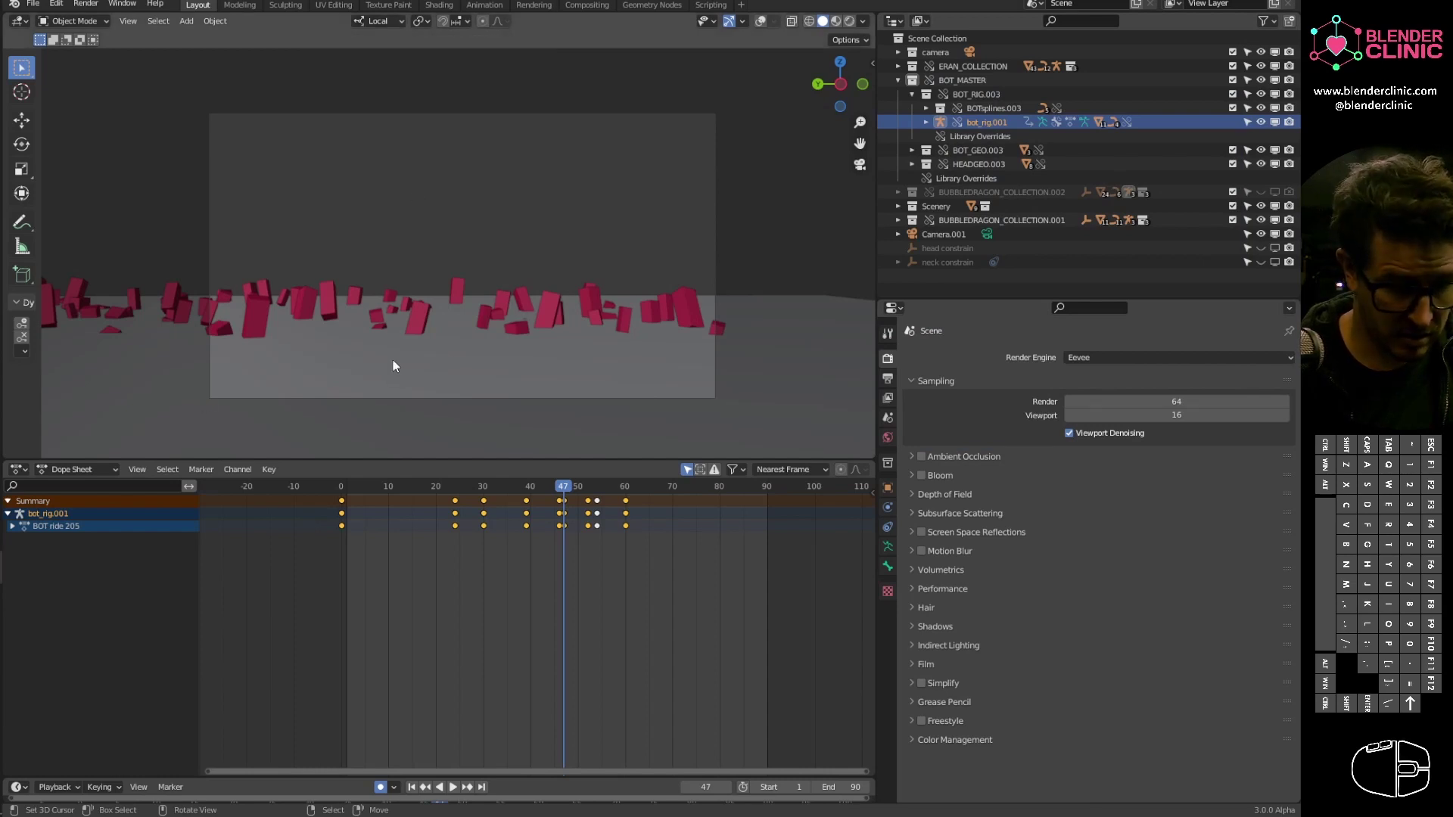
middle_click_drag(529, 324, 288, 261)
key("KP_0")
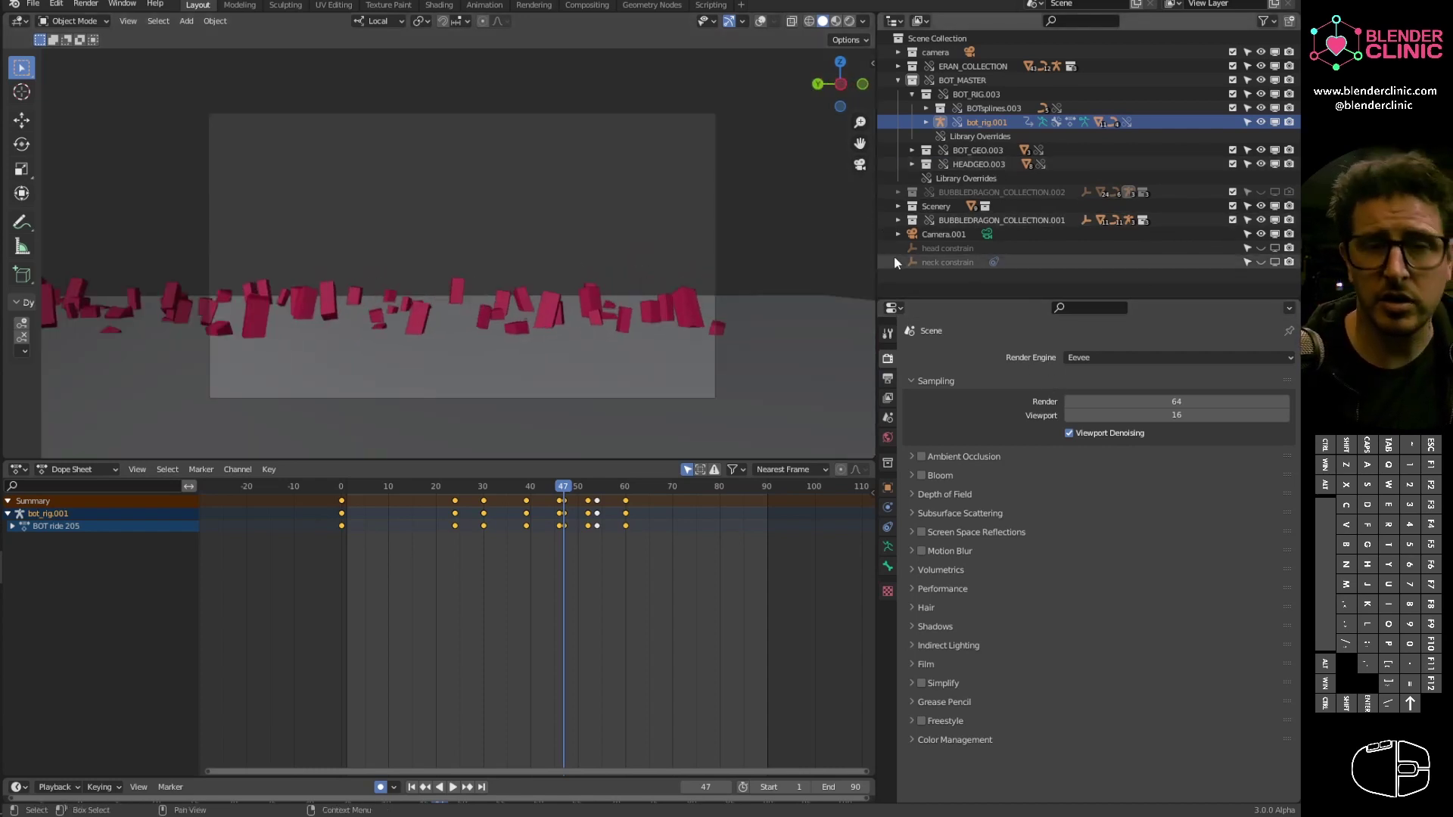
Step: Set the upper Outliner's display mode to Blender File
left_click(893, 308)
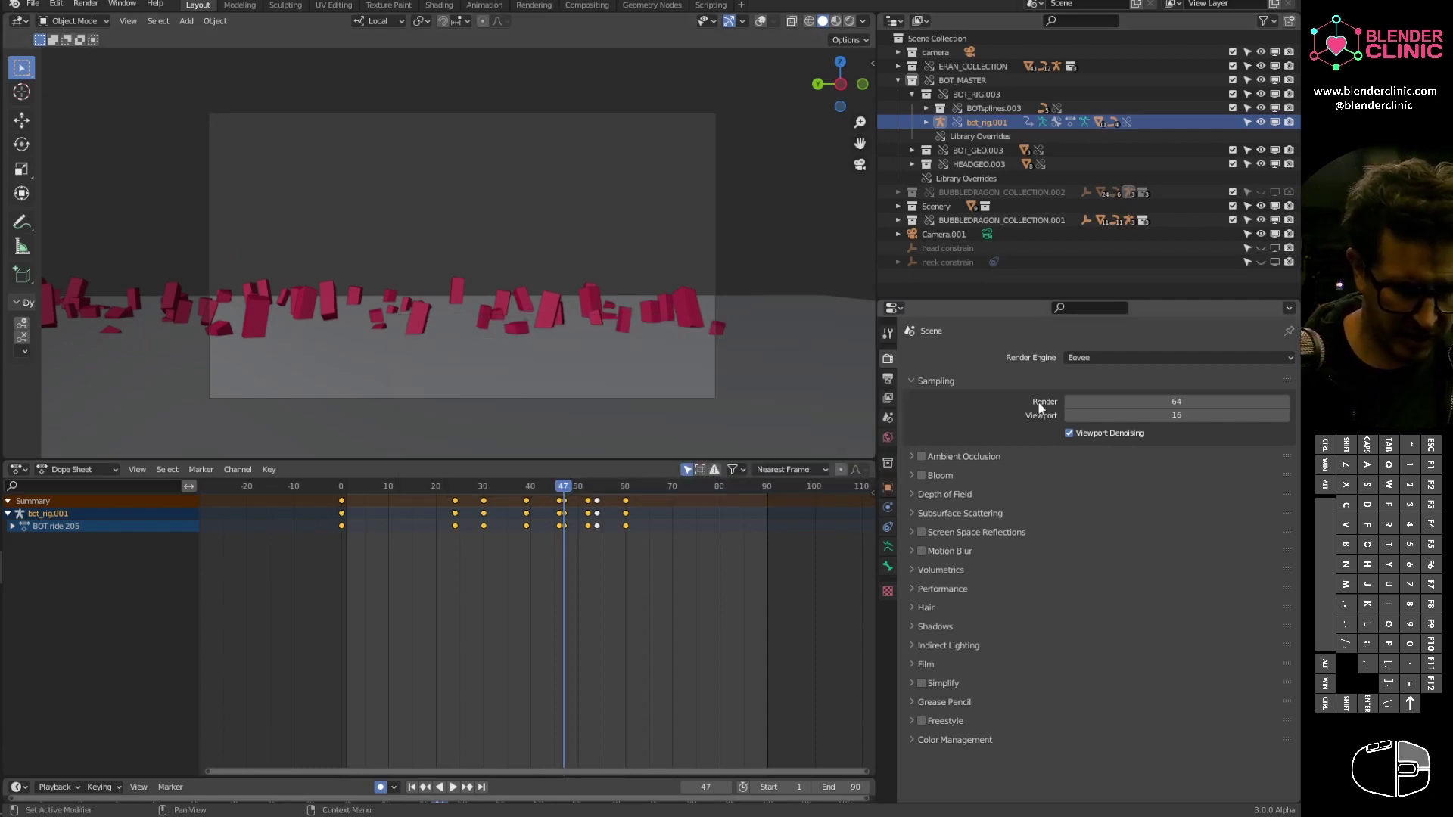
left_click(917, 22)
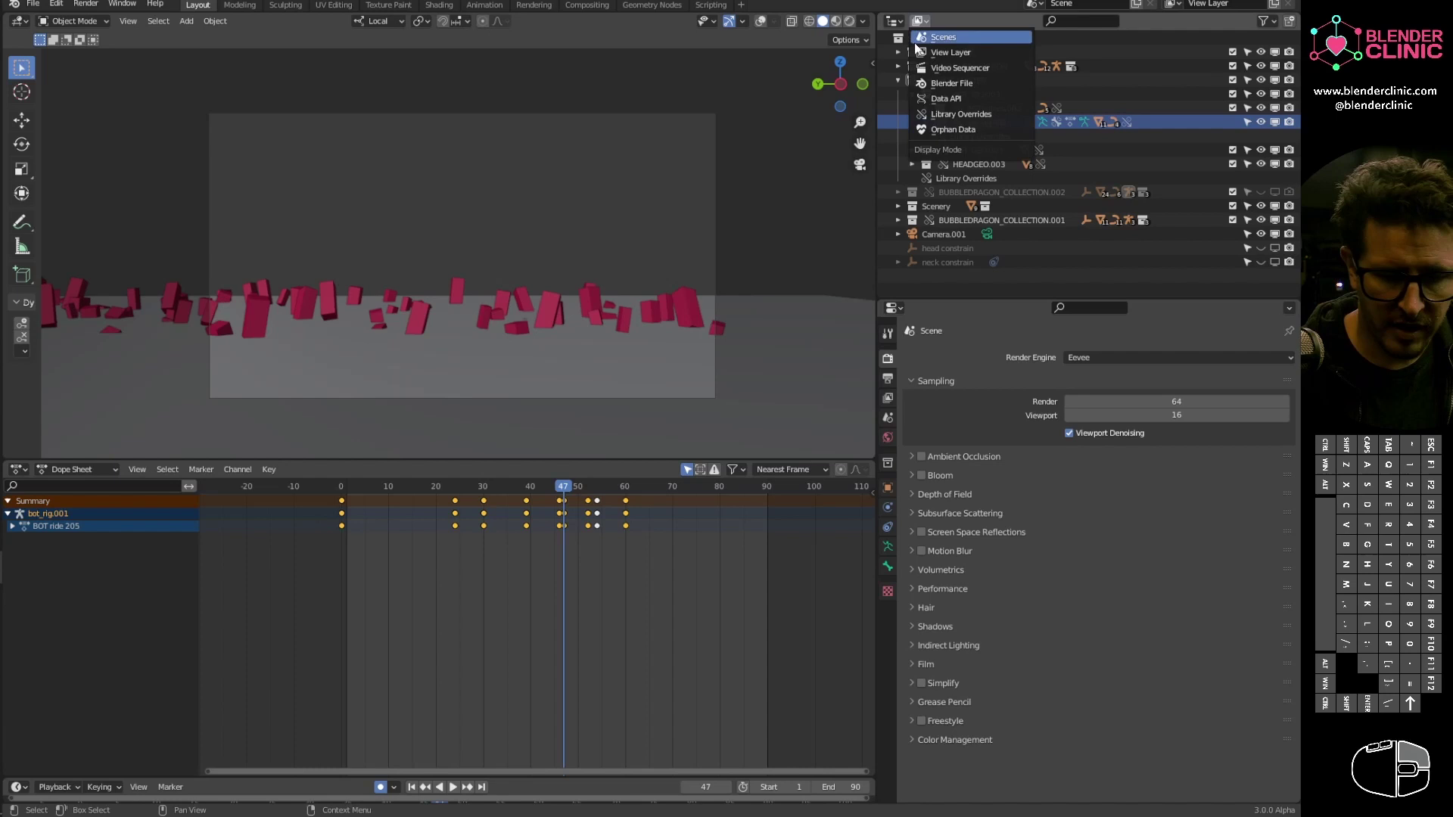
left_click(943, 85)
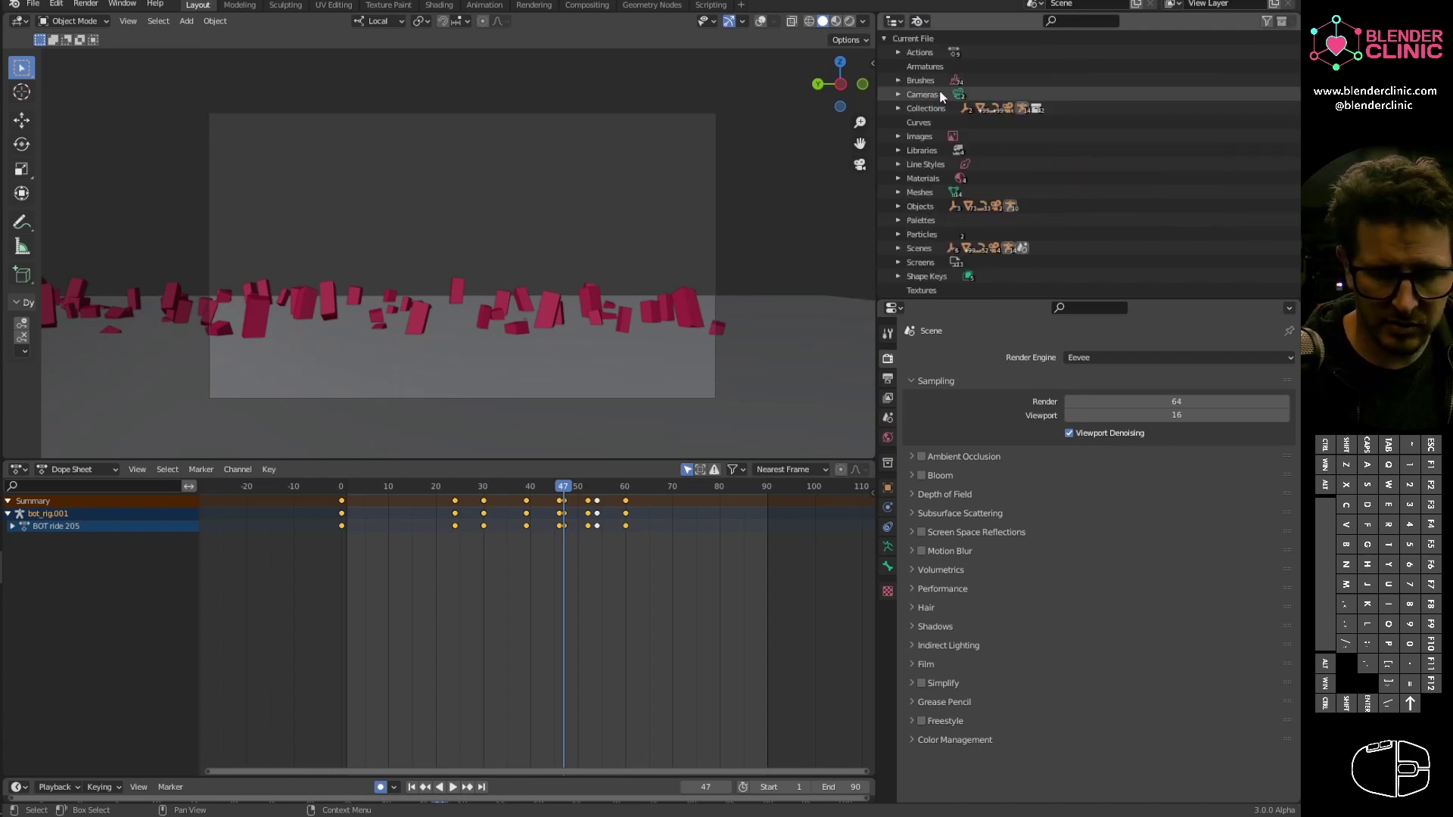
Step: Turn the Properties editor into a second Outliner with the Data API display mode
left_click(893, 309)
left_click(819, 348)
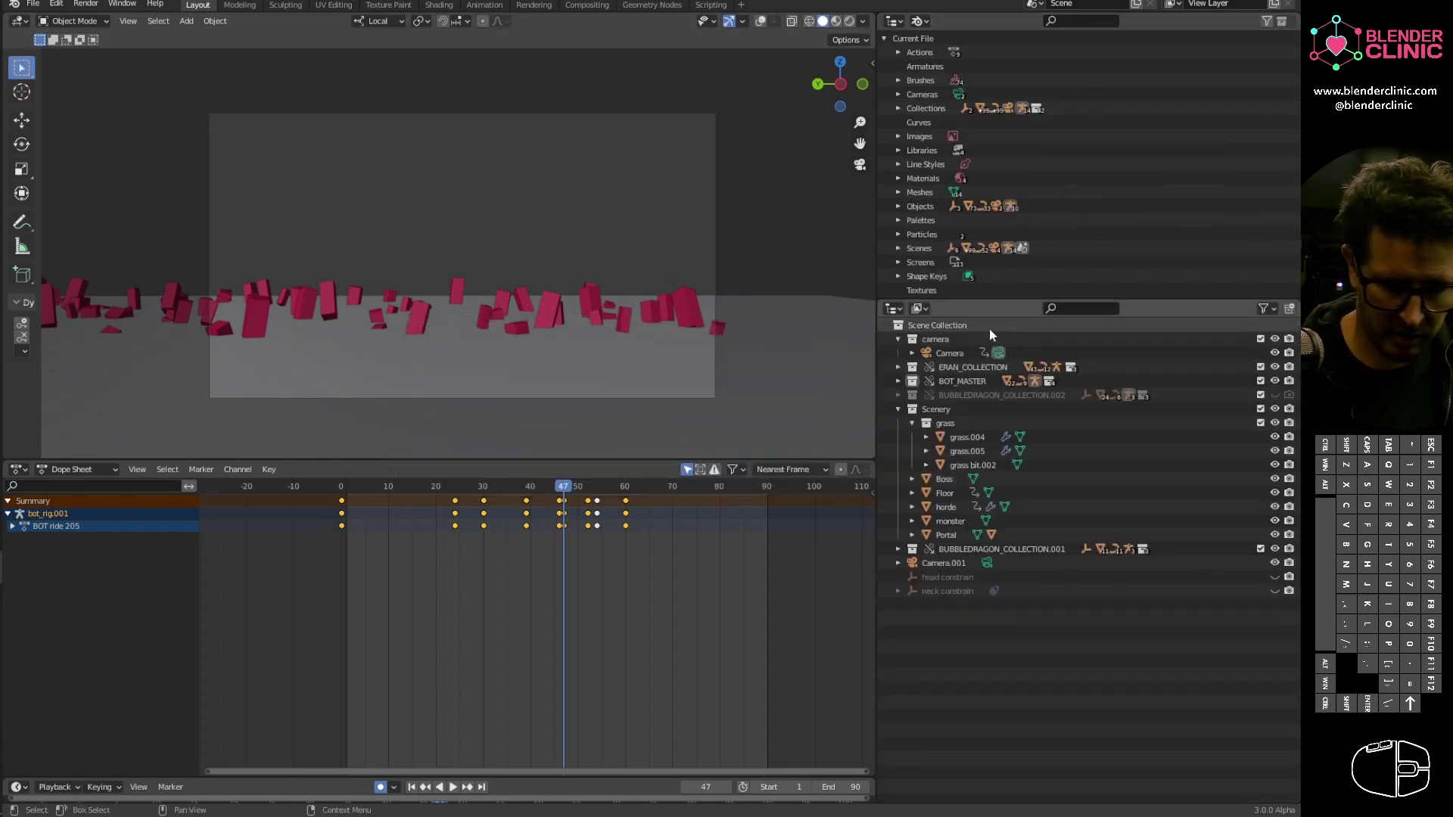
left_click(918, 308)
left_click(955, 387)
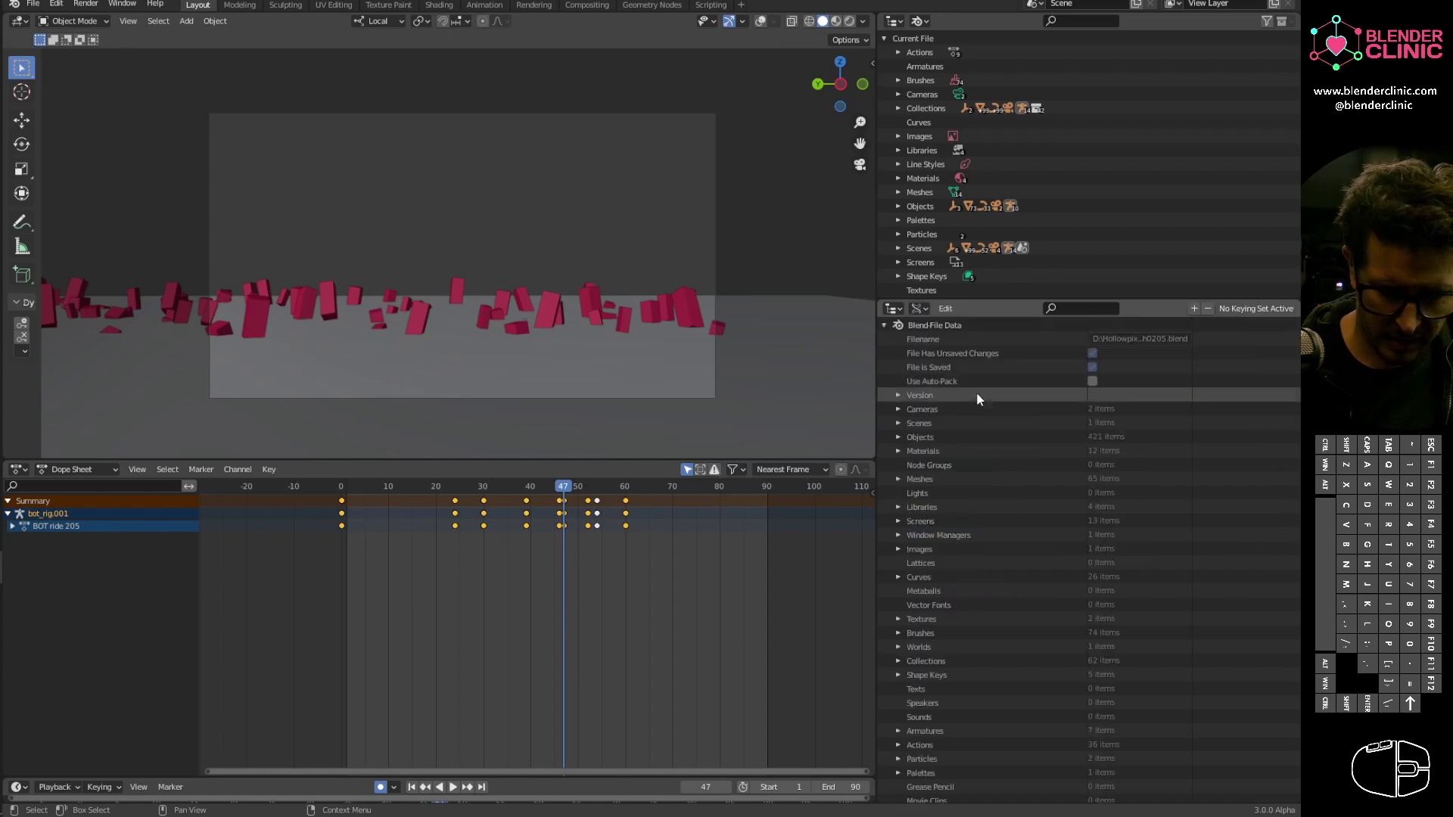
left_click(920, 20)
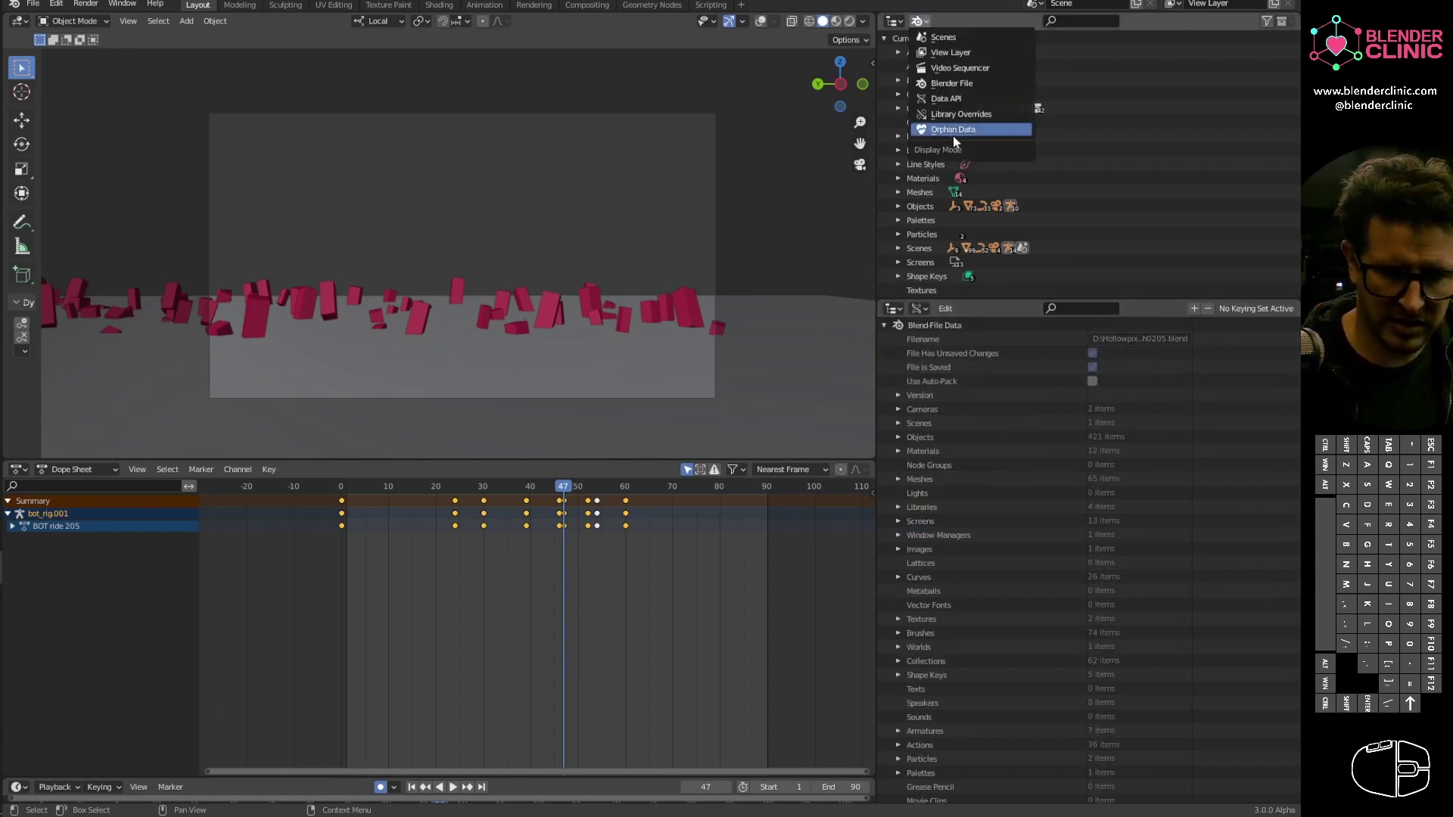
left_click(924, 311)
left_click(923, 310)
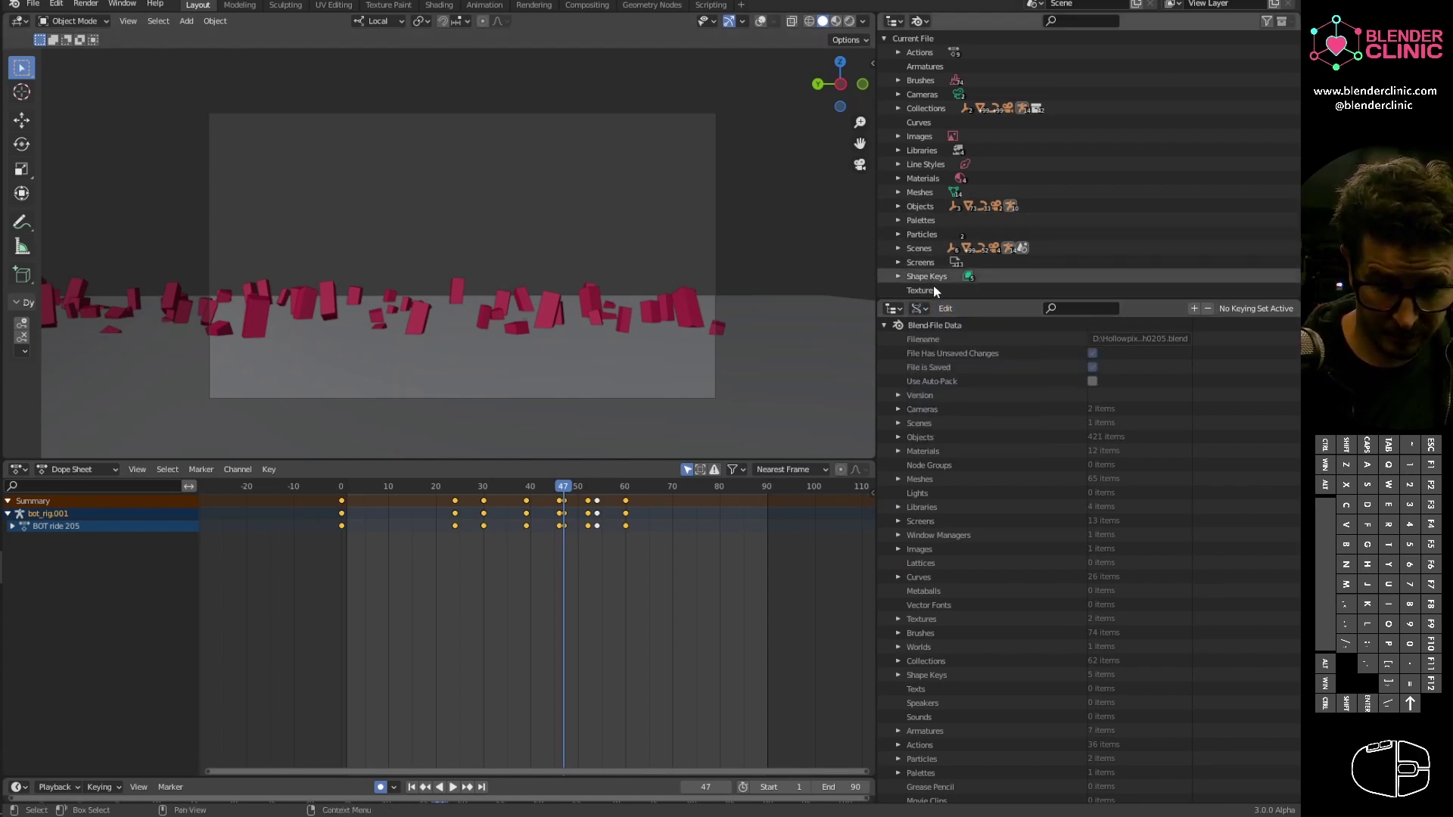
Step: Inspect the linked library paths in the Blender File outliner, opening the bot_master.blend path as editable text without altering it
scroll(961, 151, "down", 4)
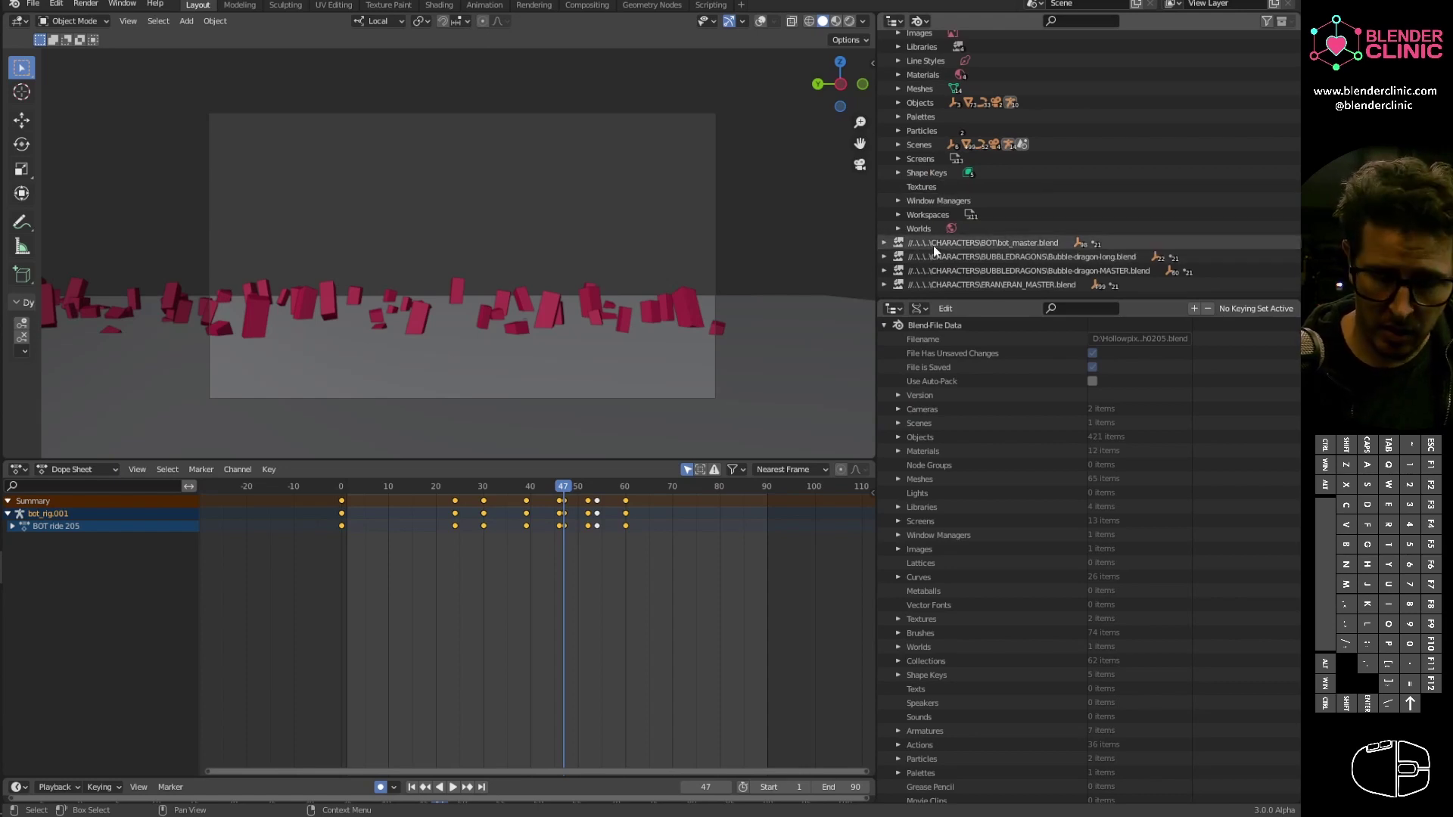
left_click(887, 252)
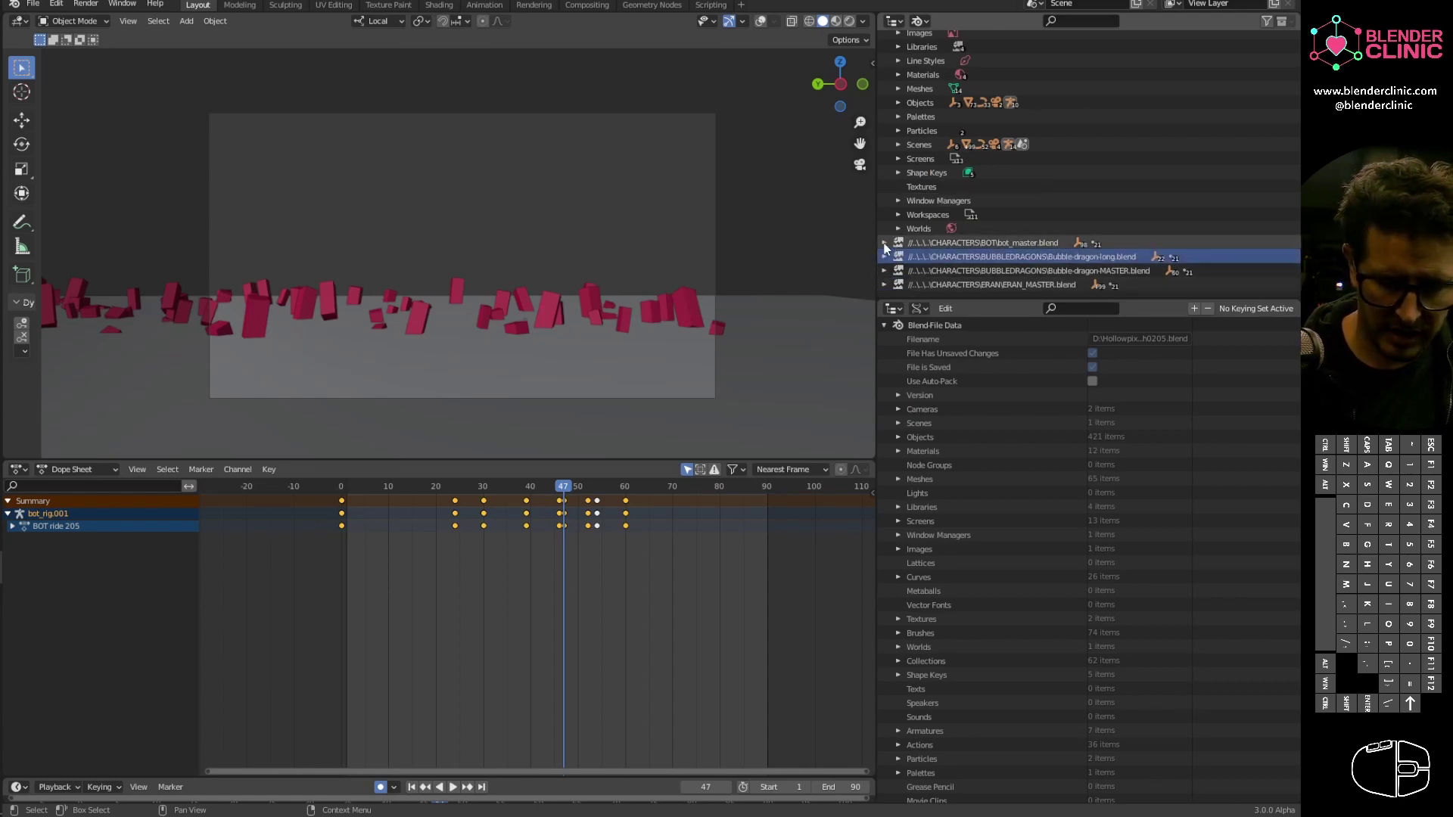
left_click(969, 240)
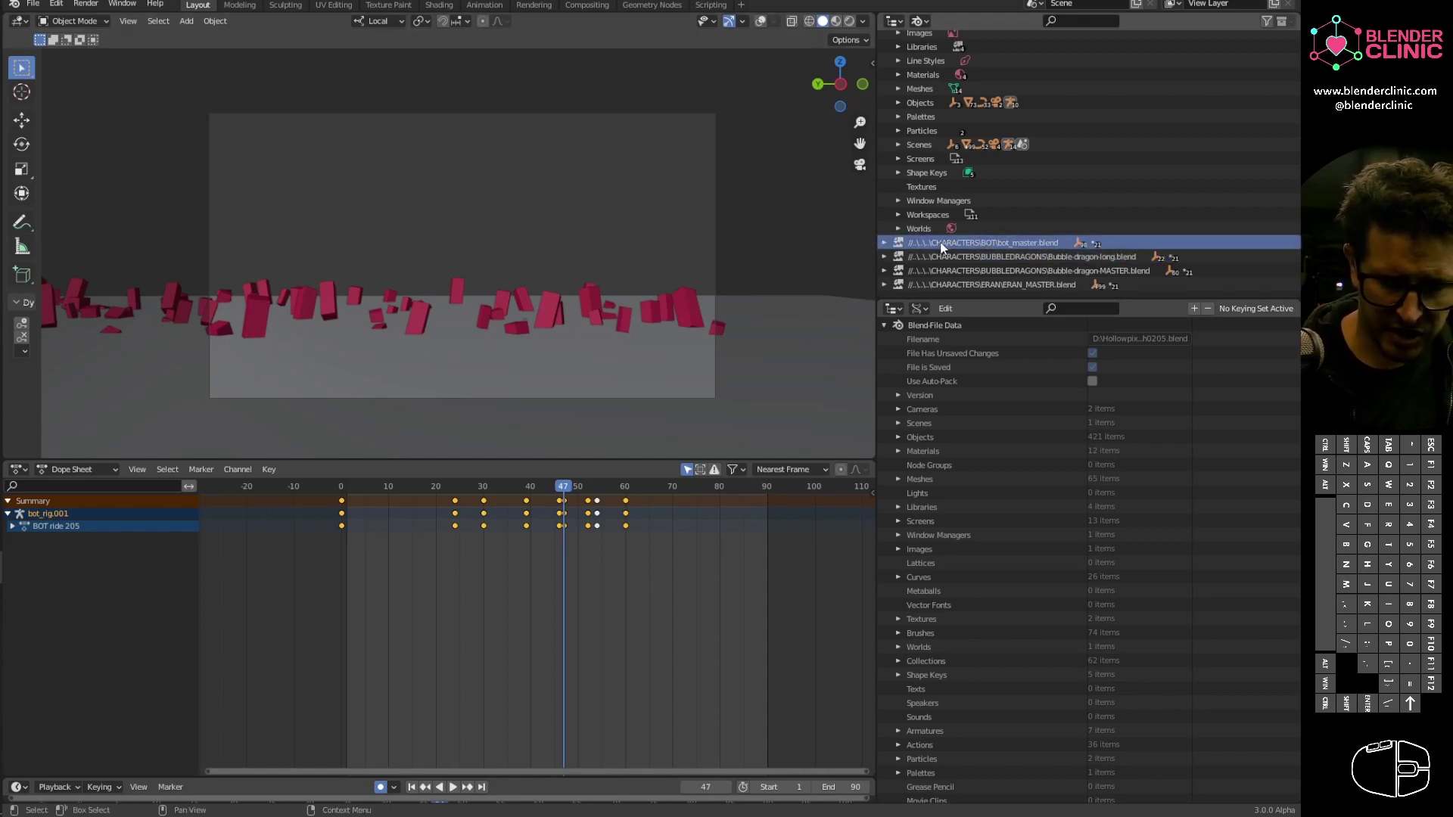
double_click(942, 247)
left_click(932, 241)
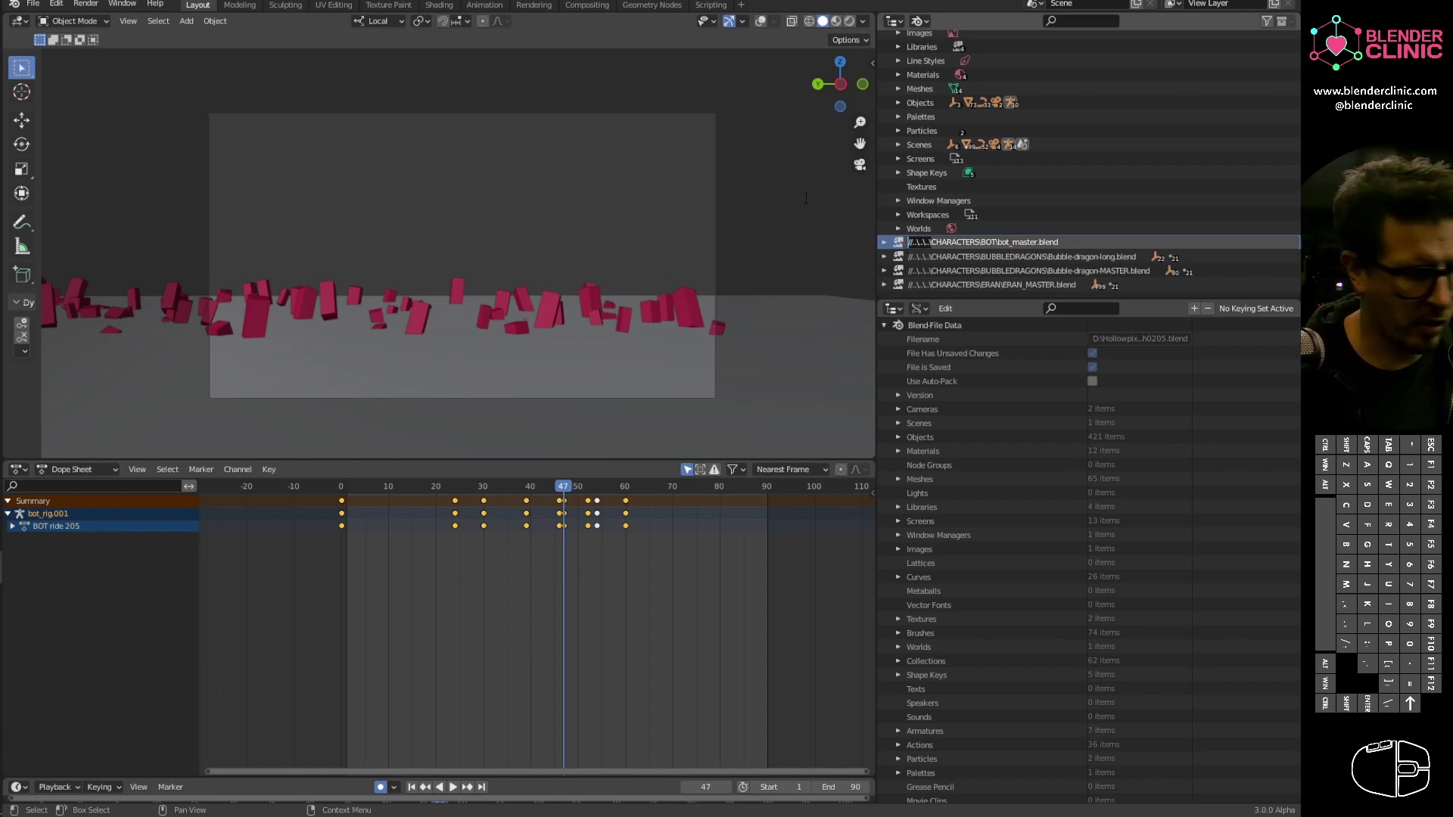
key("Return")
Step: Make all external file paths absolute and widen the outliner area so the full library paths fit
left_click(33, 5)
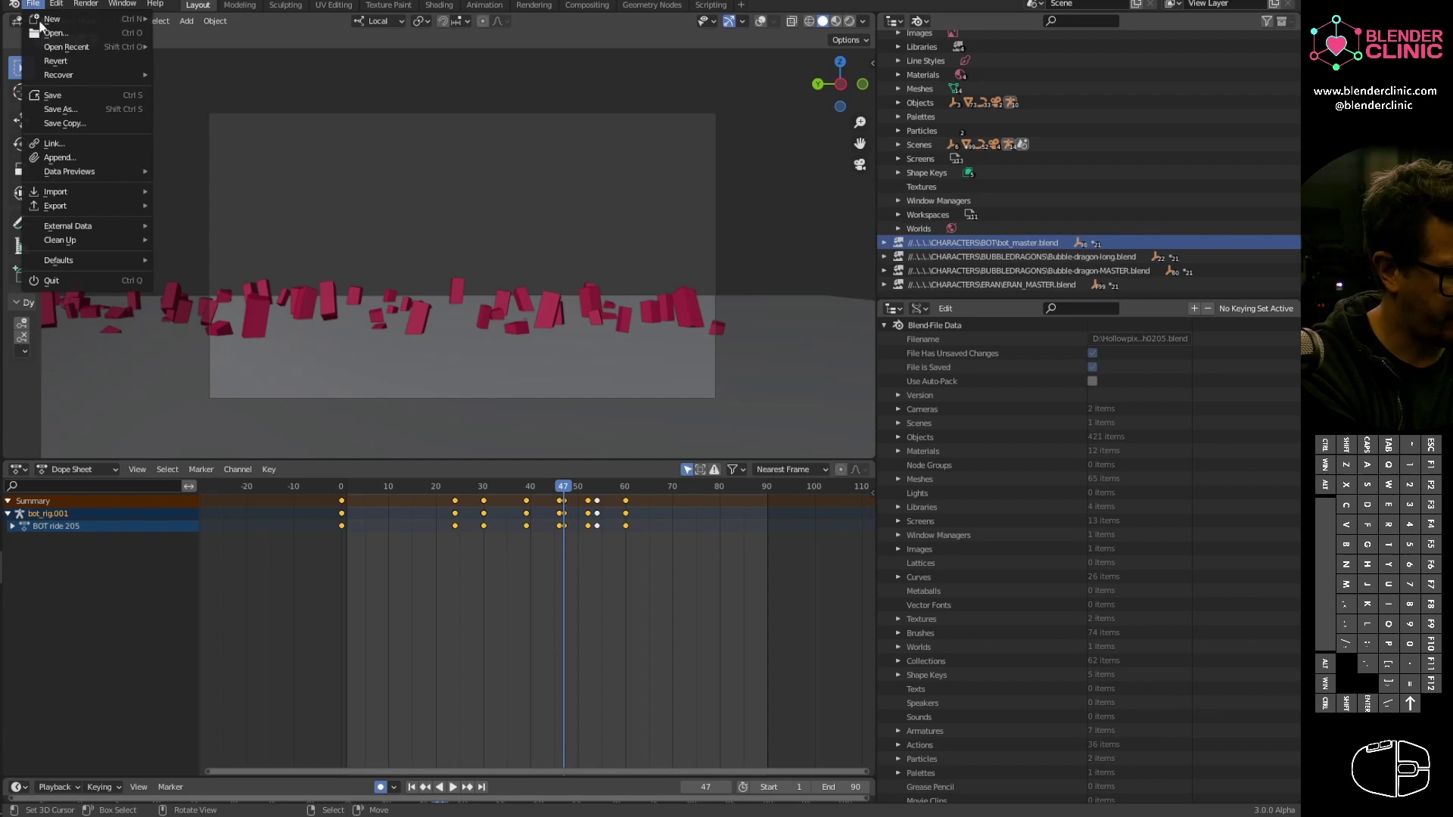
mouse_move(108, 232)
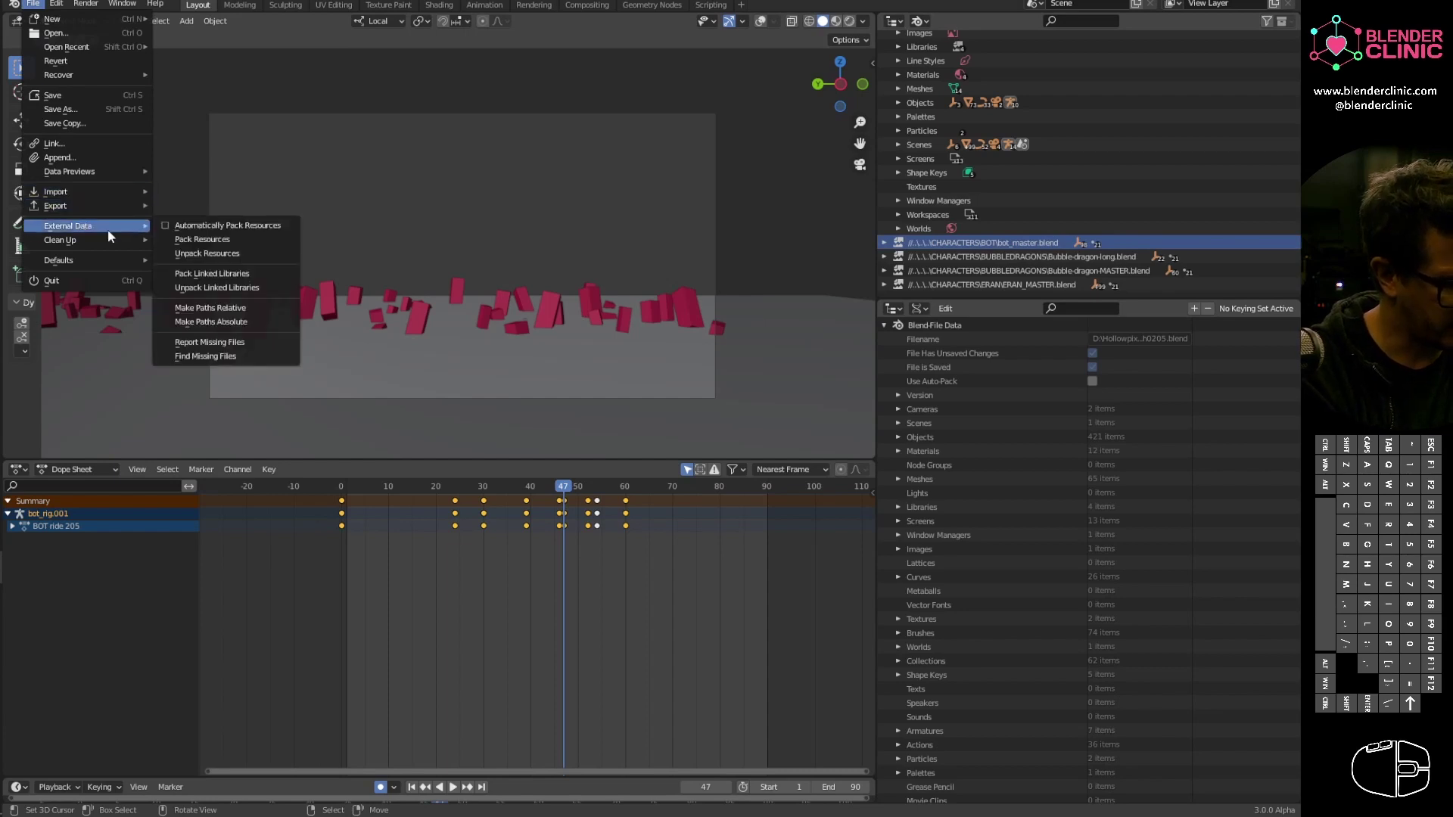
left_click(252, 324)
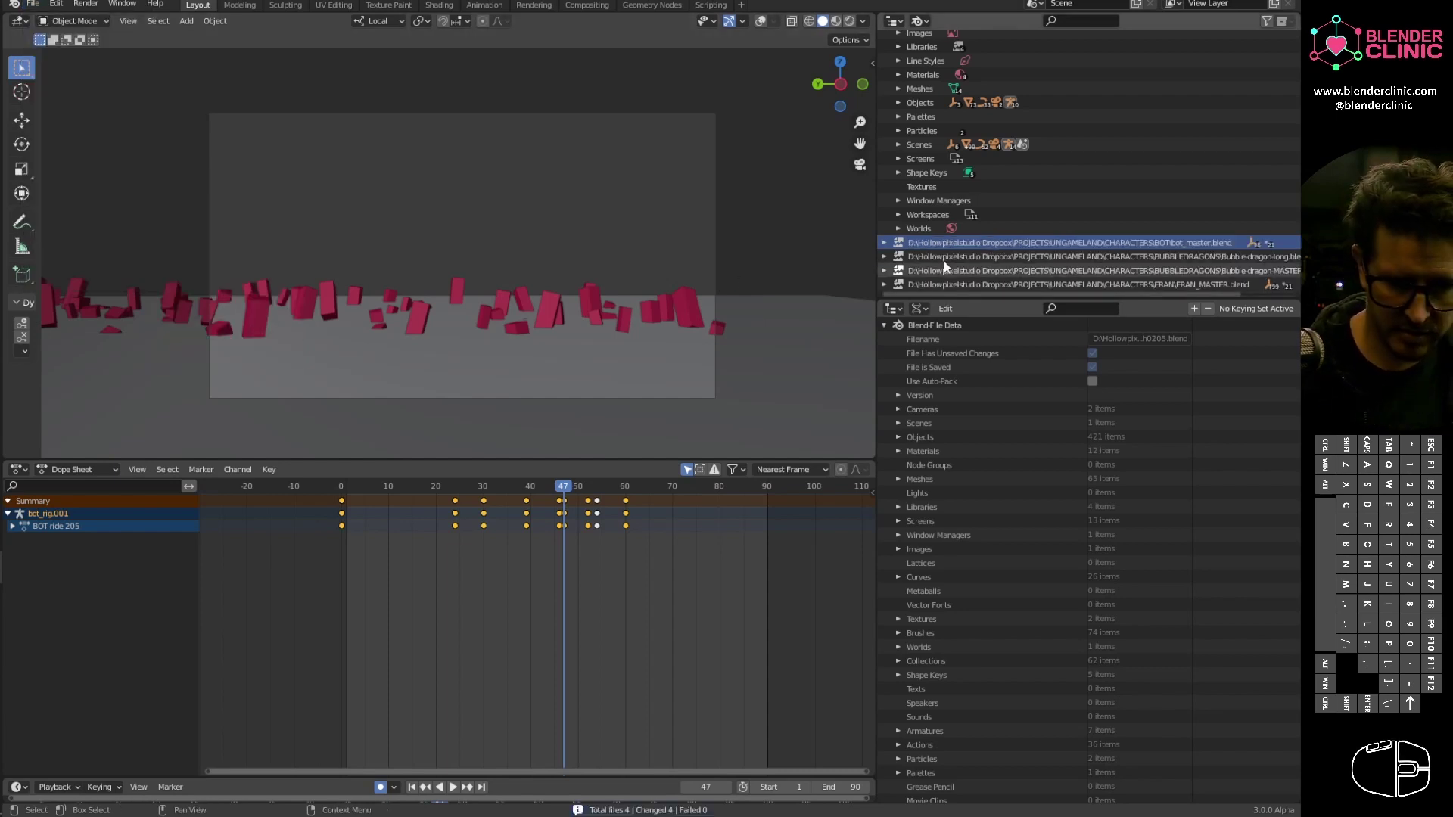
left_click_drag(877, 283, 665, 302)
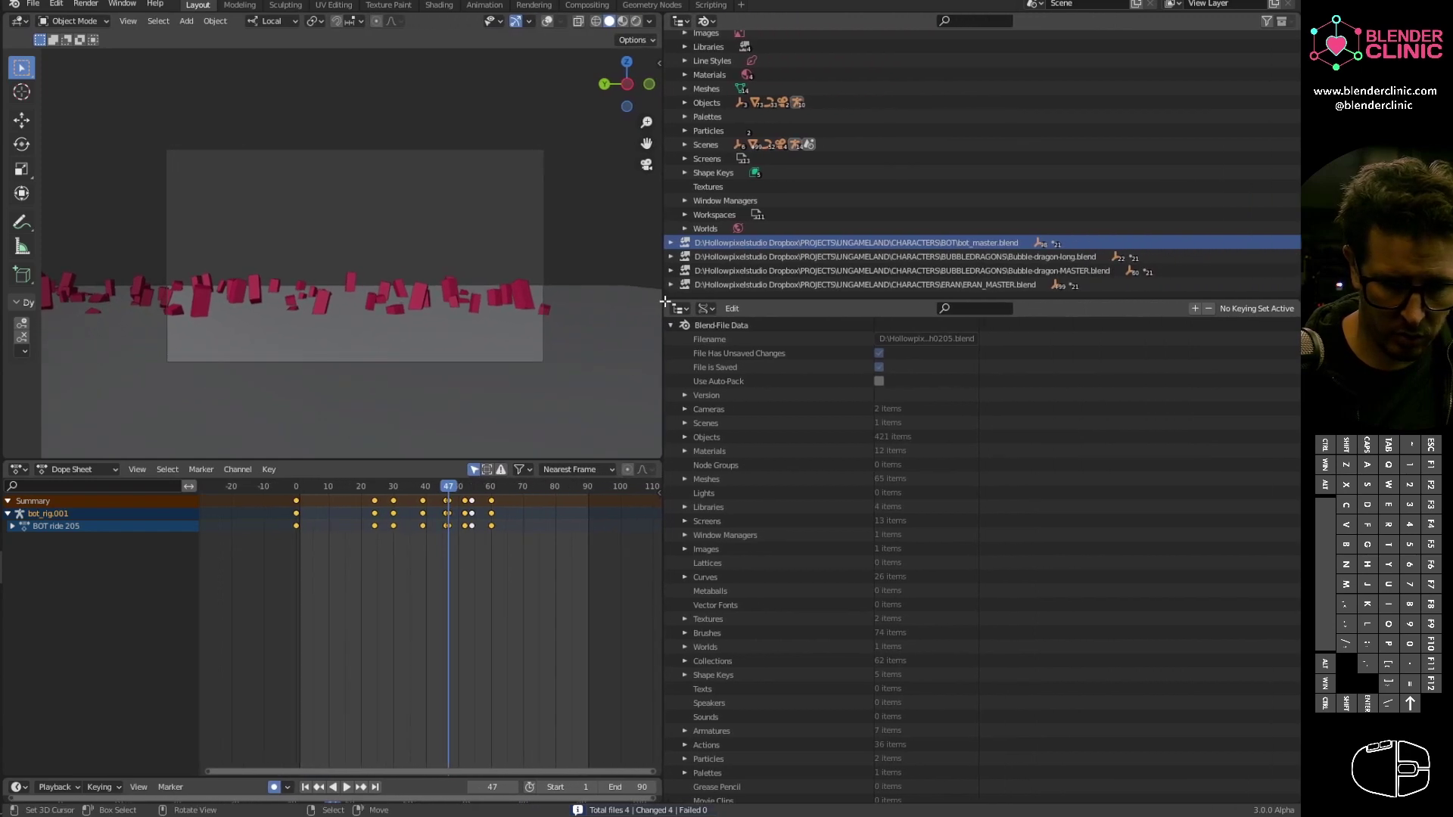
Step: Relocate the linked bot_master.blend library to the copy in UNGAMELAND_PRODUCTION_2021\CHARACTERS\BOT and check the bot in the viewport
right_click(862, 248)
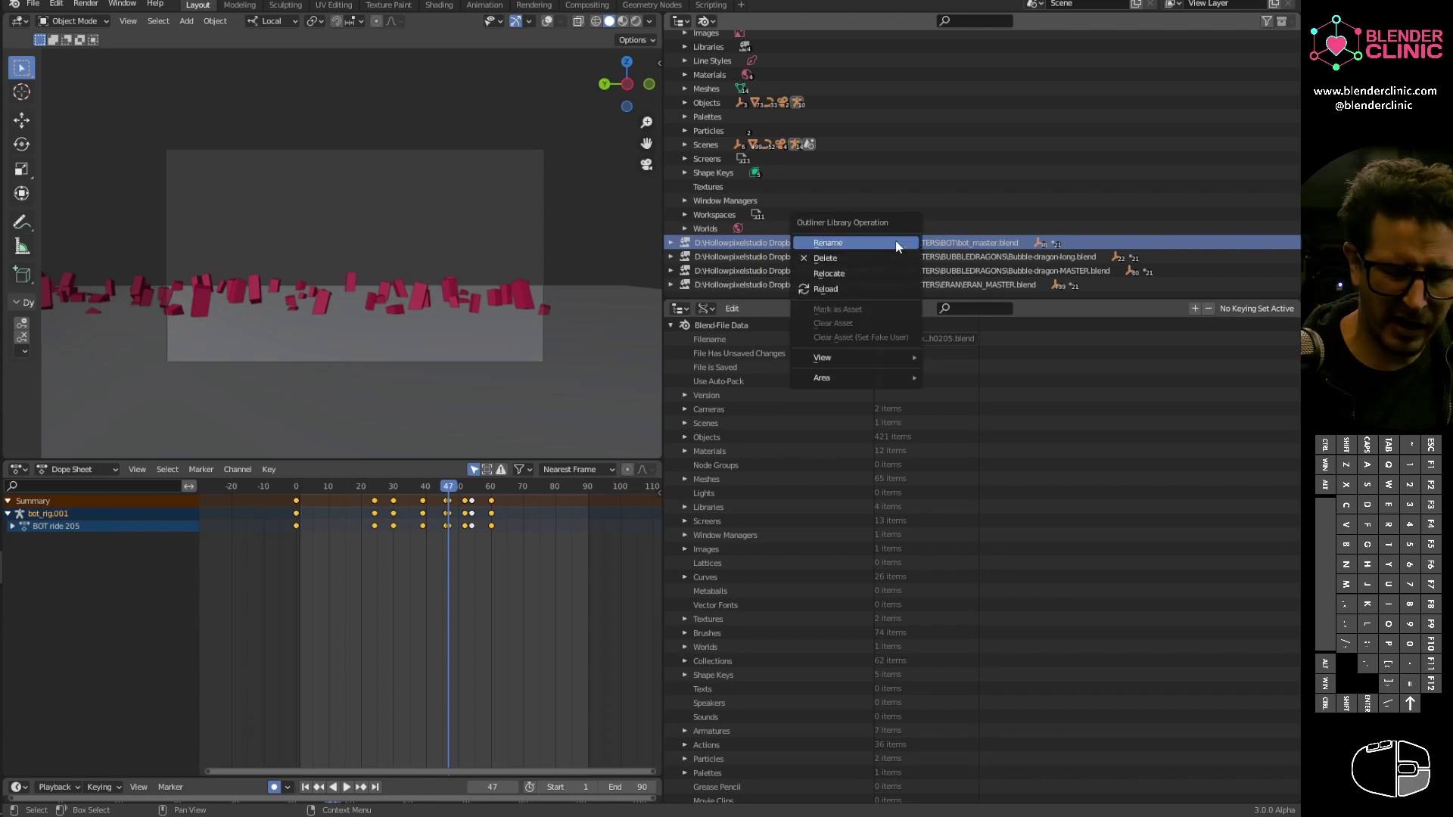
left_click(833, 289)
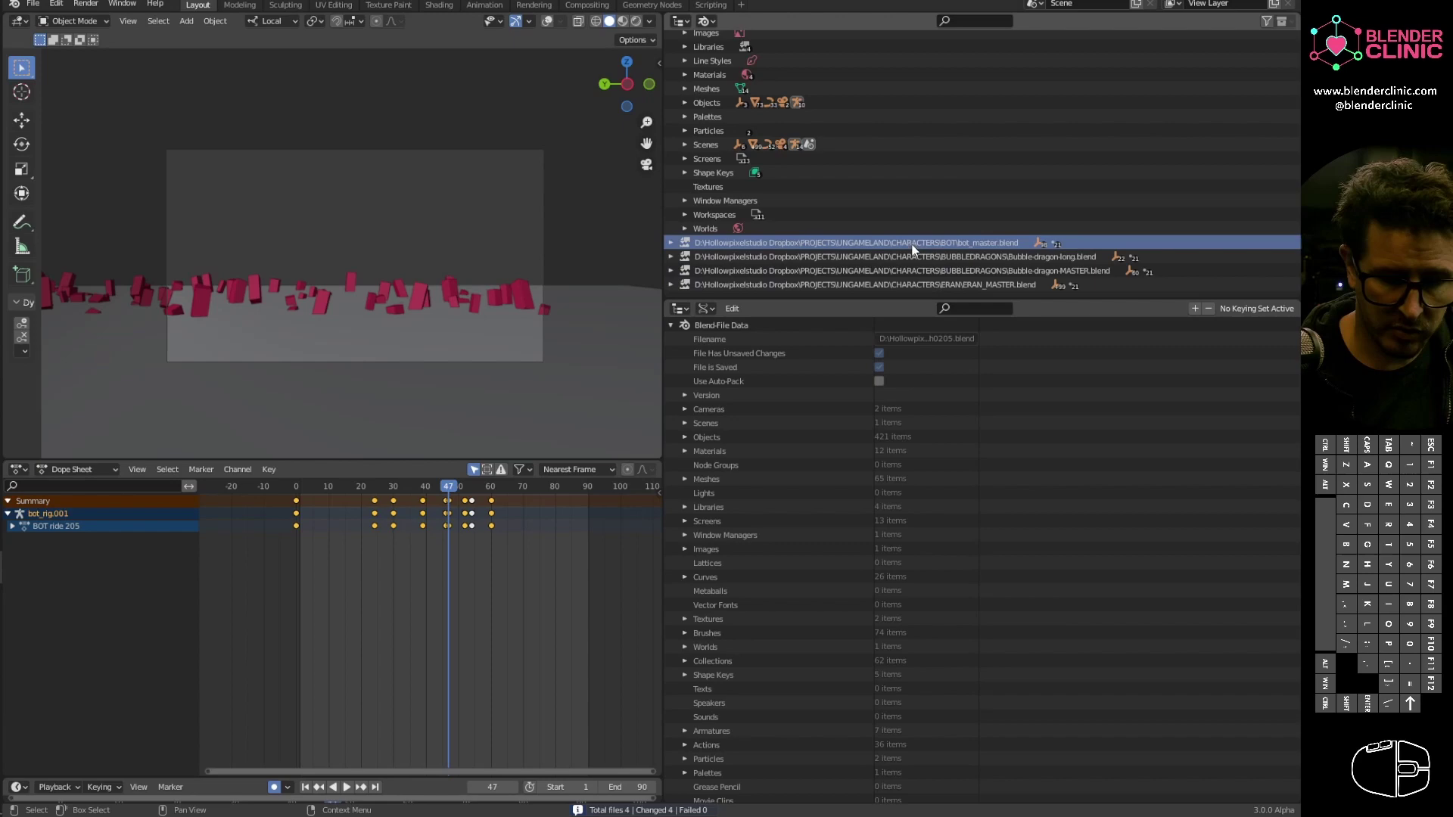
right_click(890, 253)
left_click(889, 231)
key("BackSpace")
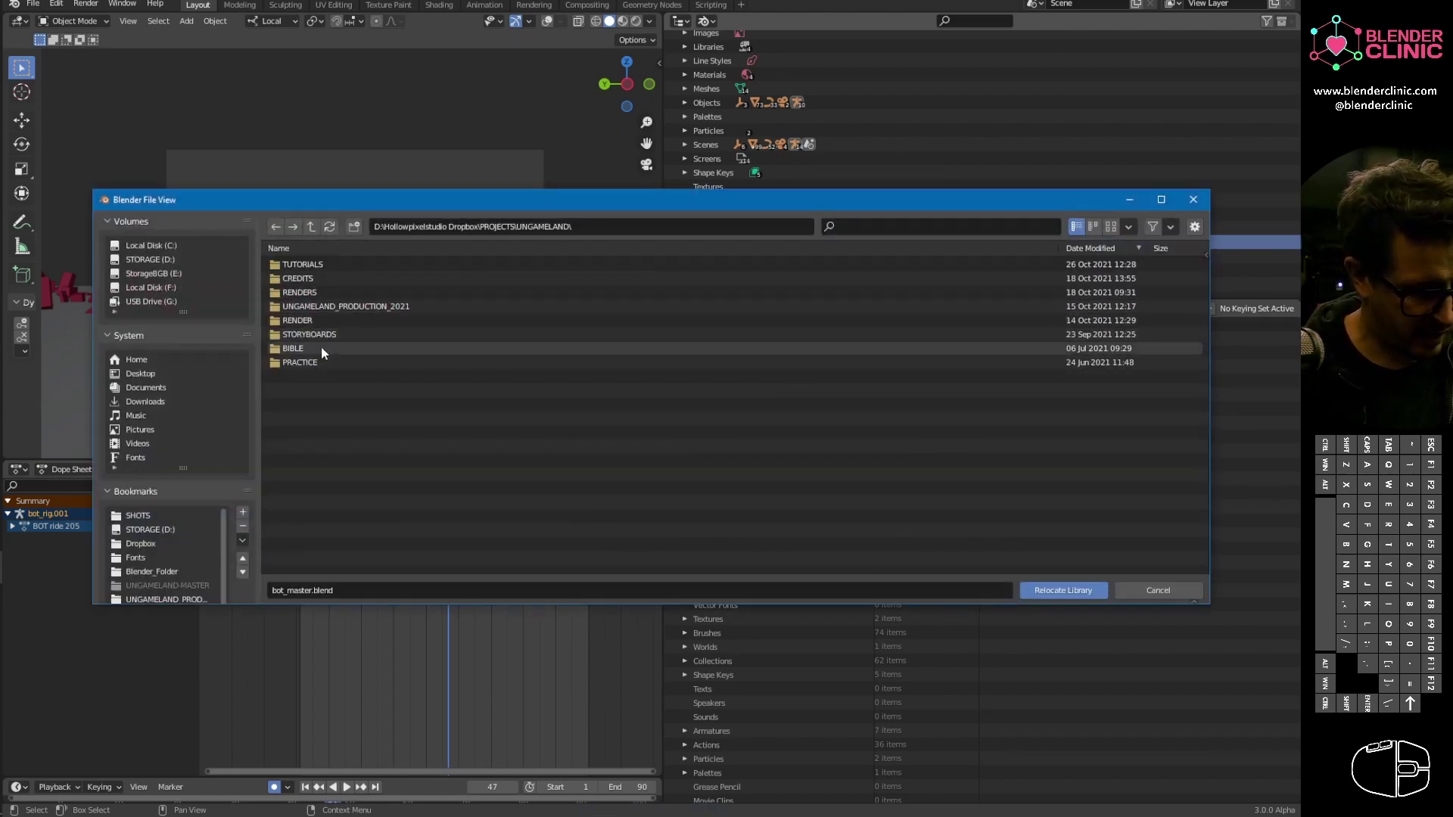
double_click(337, 307)
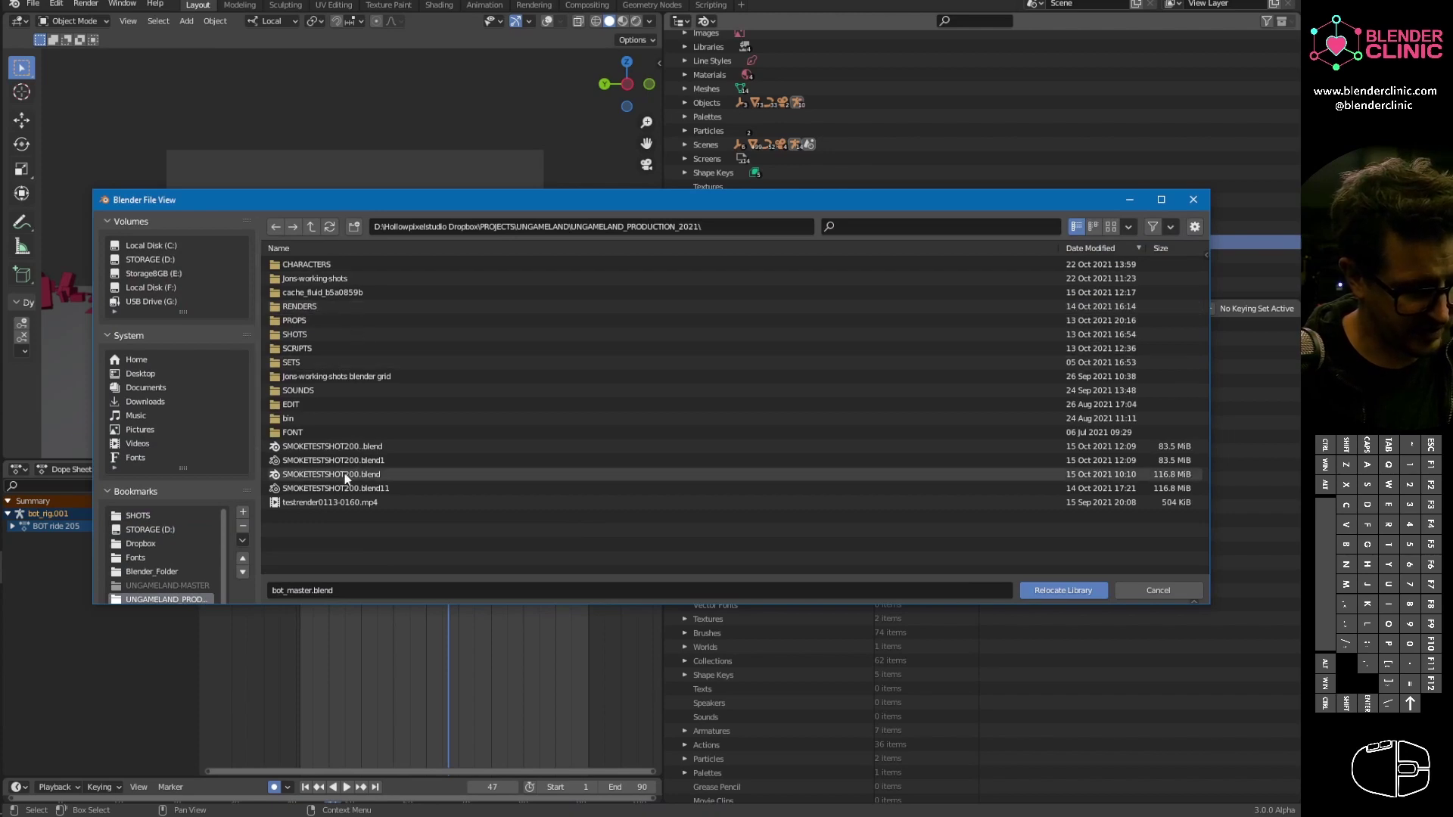
double_click(325, 263)
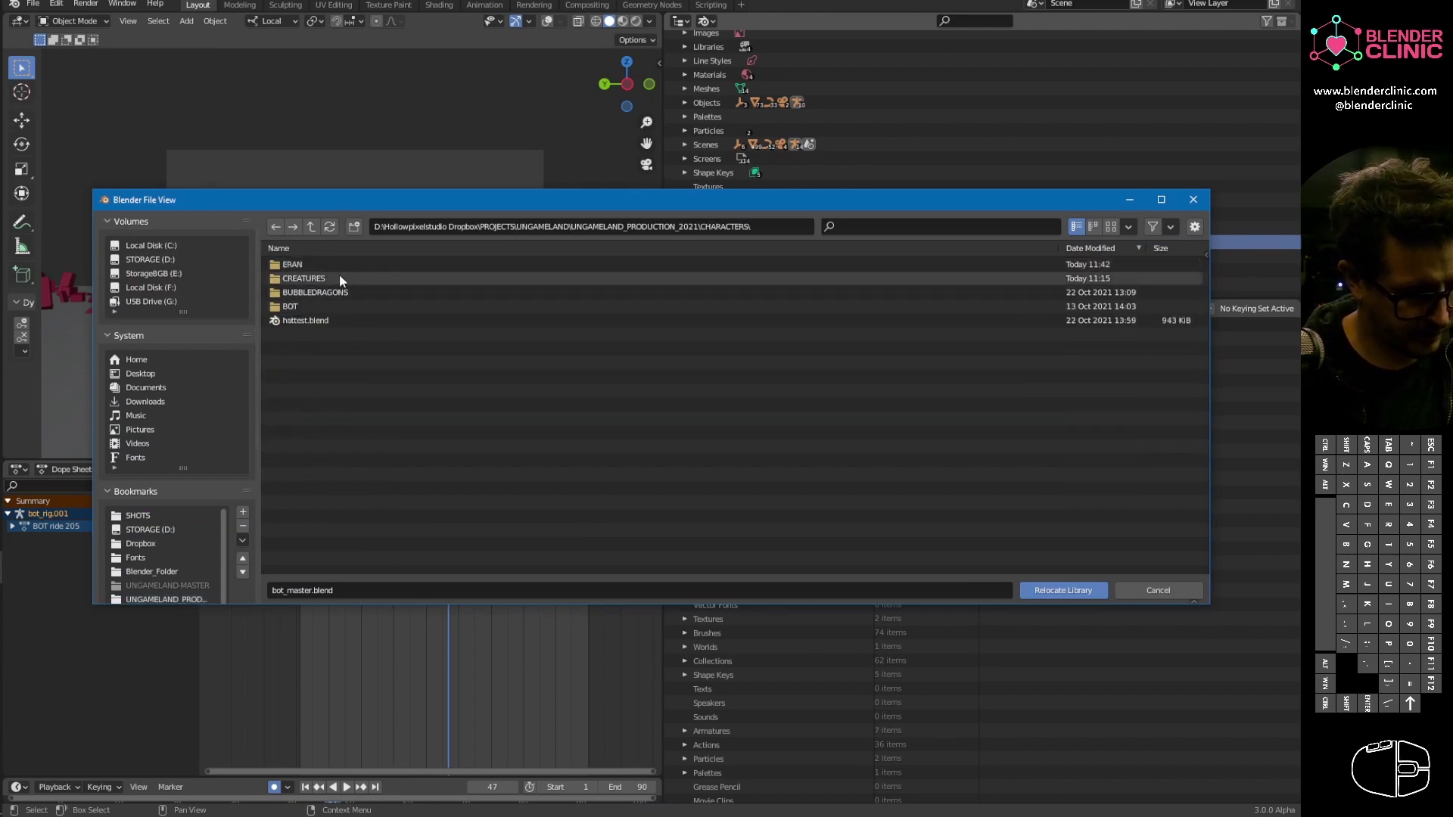
double_click(333, 306)
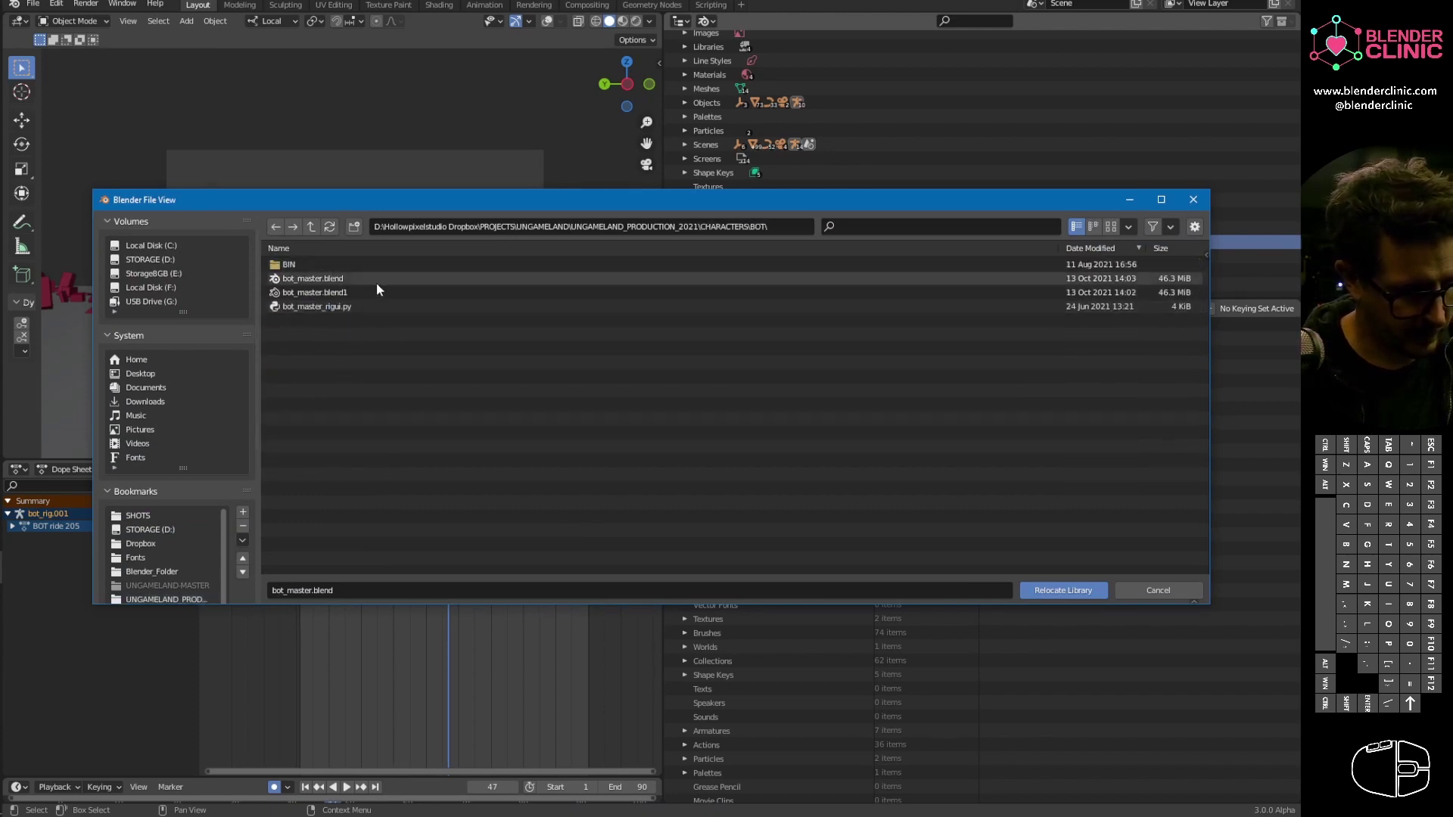
left_click(1057, 589)
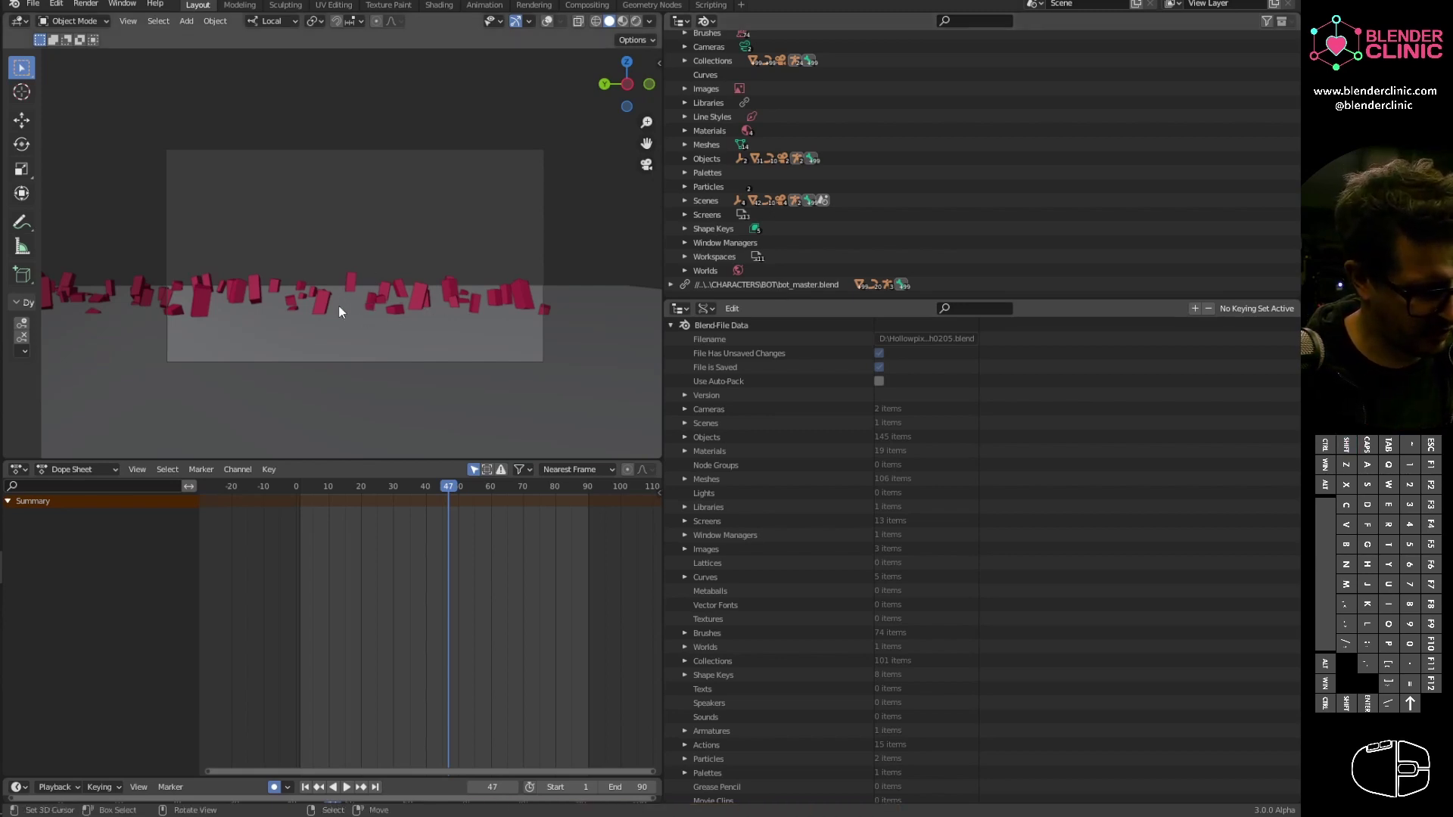
middle_click_drag(338, 306, 438, 325, "shift")
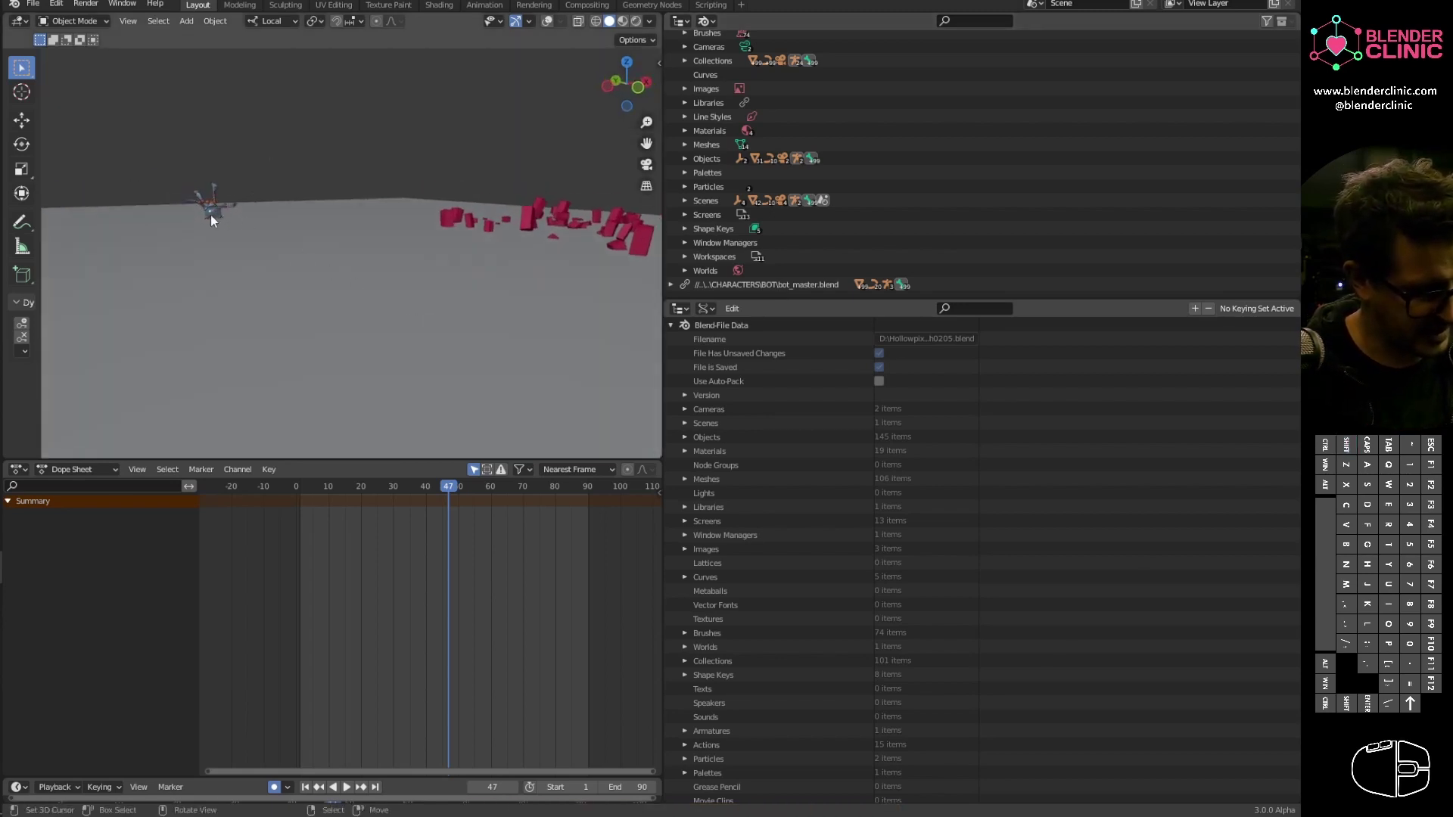
left_click(211, 219)
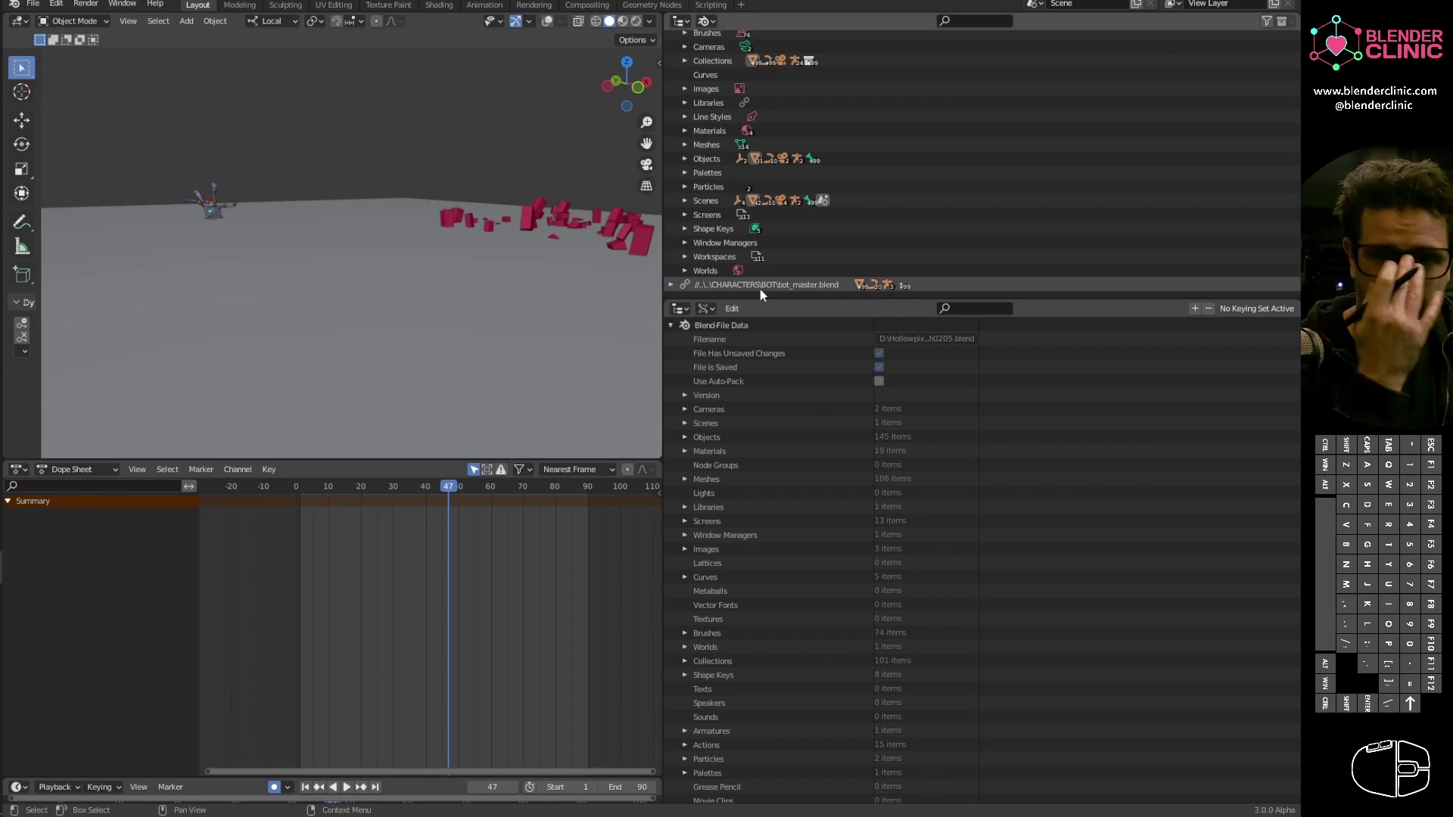
Step: Revert the file to its last saved version and get the separate Graph Editor window out of the way
left_click(34, 4)
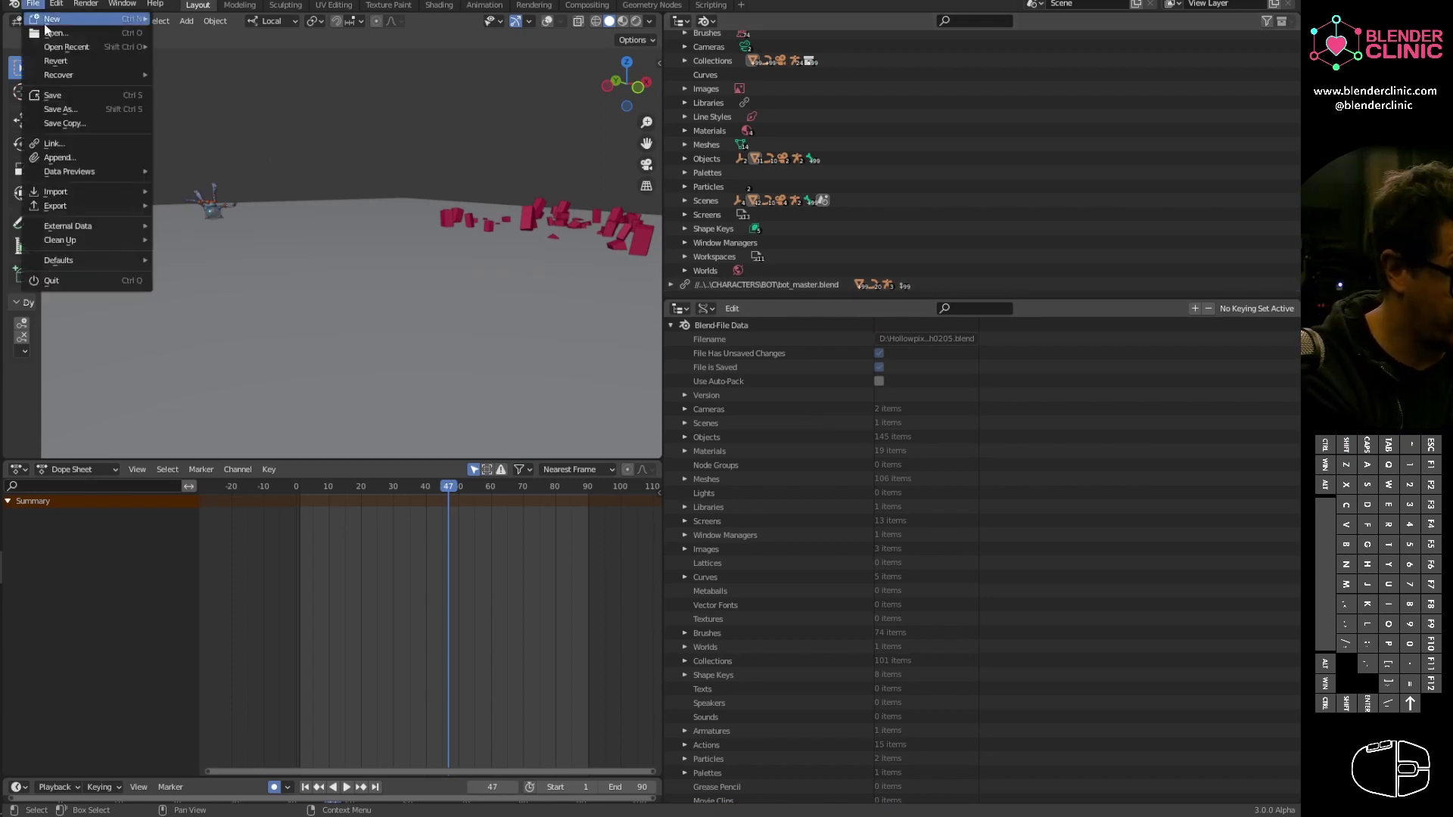
left_click(81, 62)
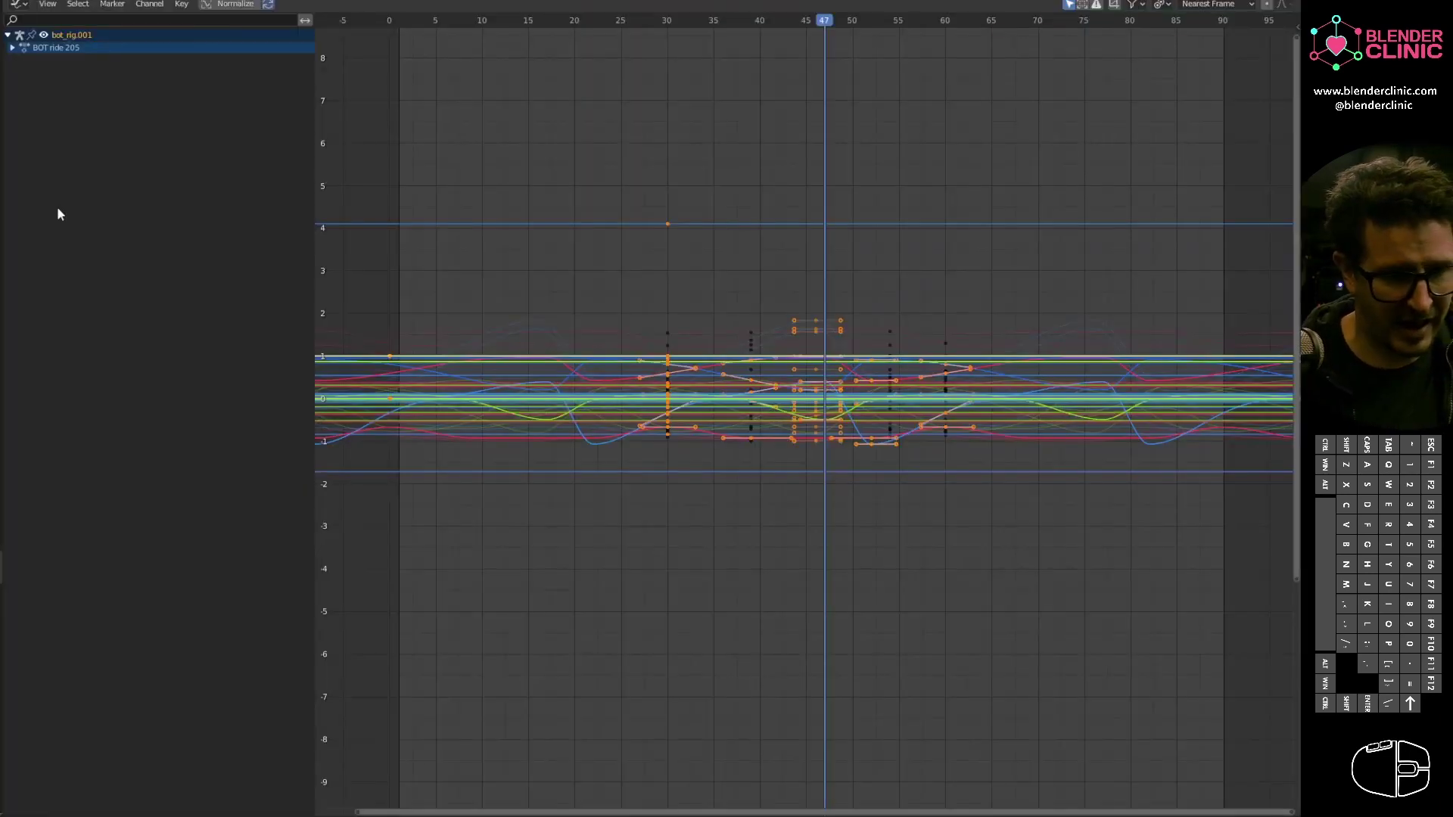
left_click(1282, 2)
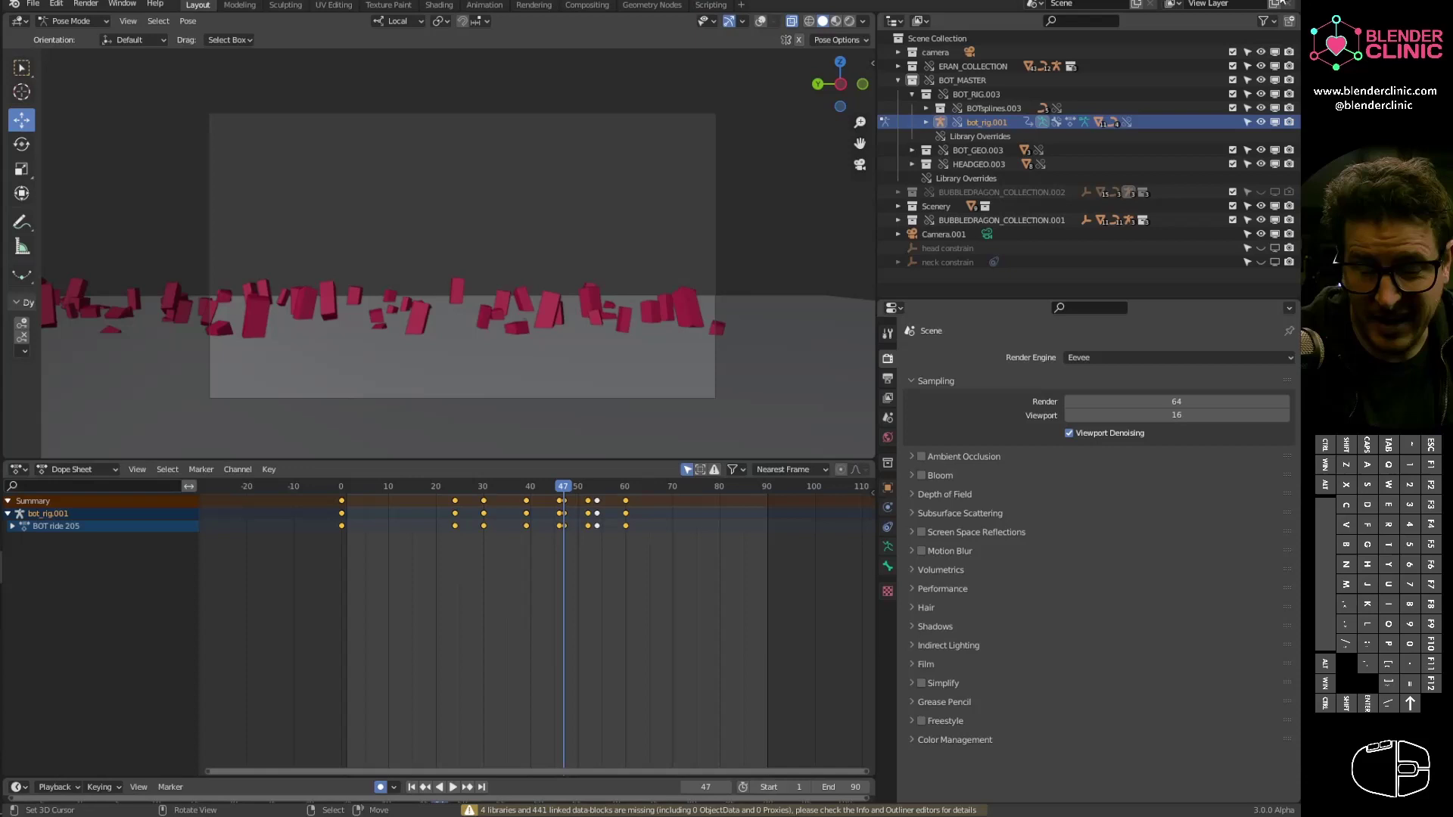
Step: Switch the Properties editor to an Outliner and set its display mode to Data API
left_click(897, 309)
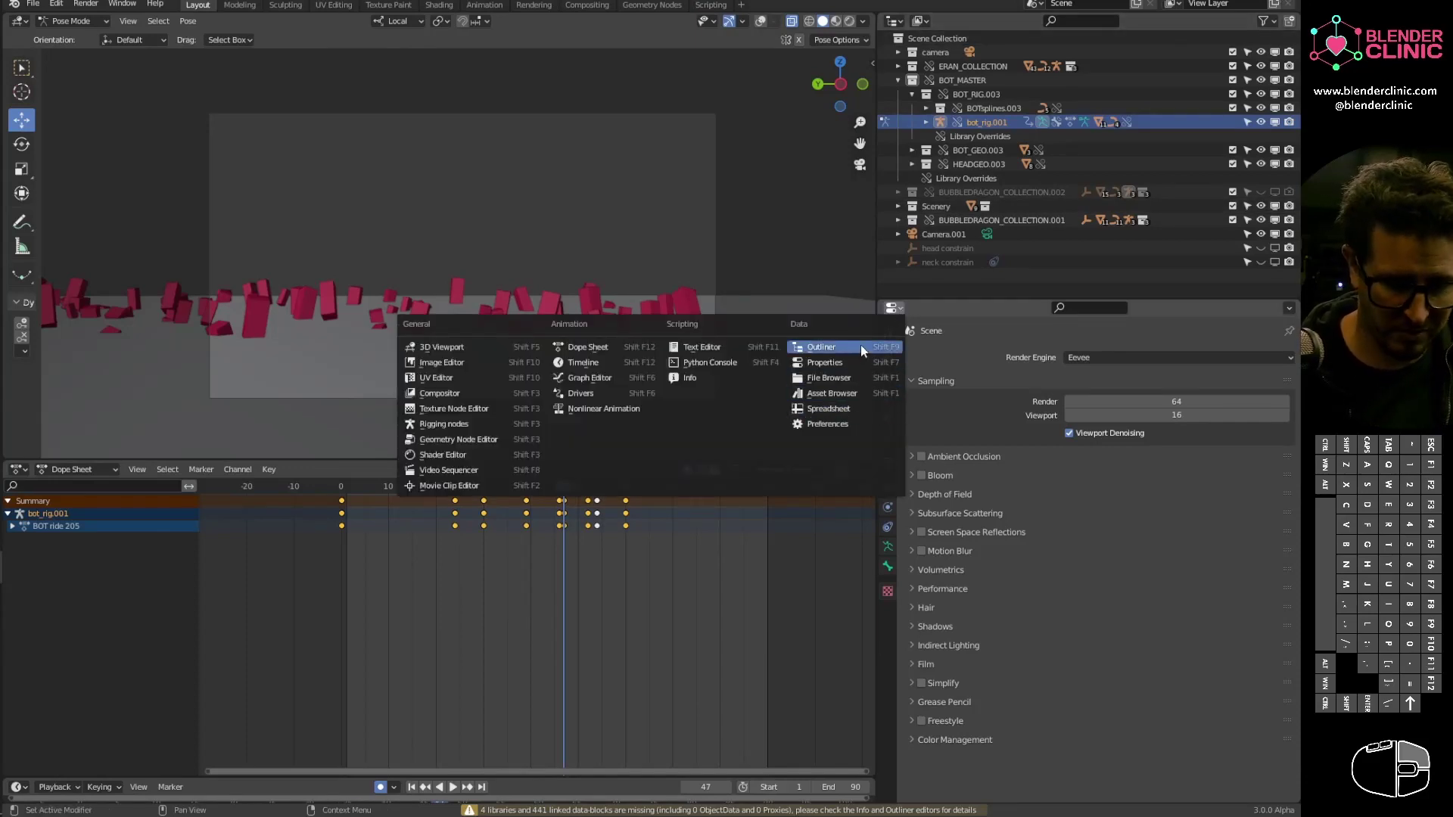
left_click(861, 346)
left_click(920, 308)
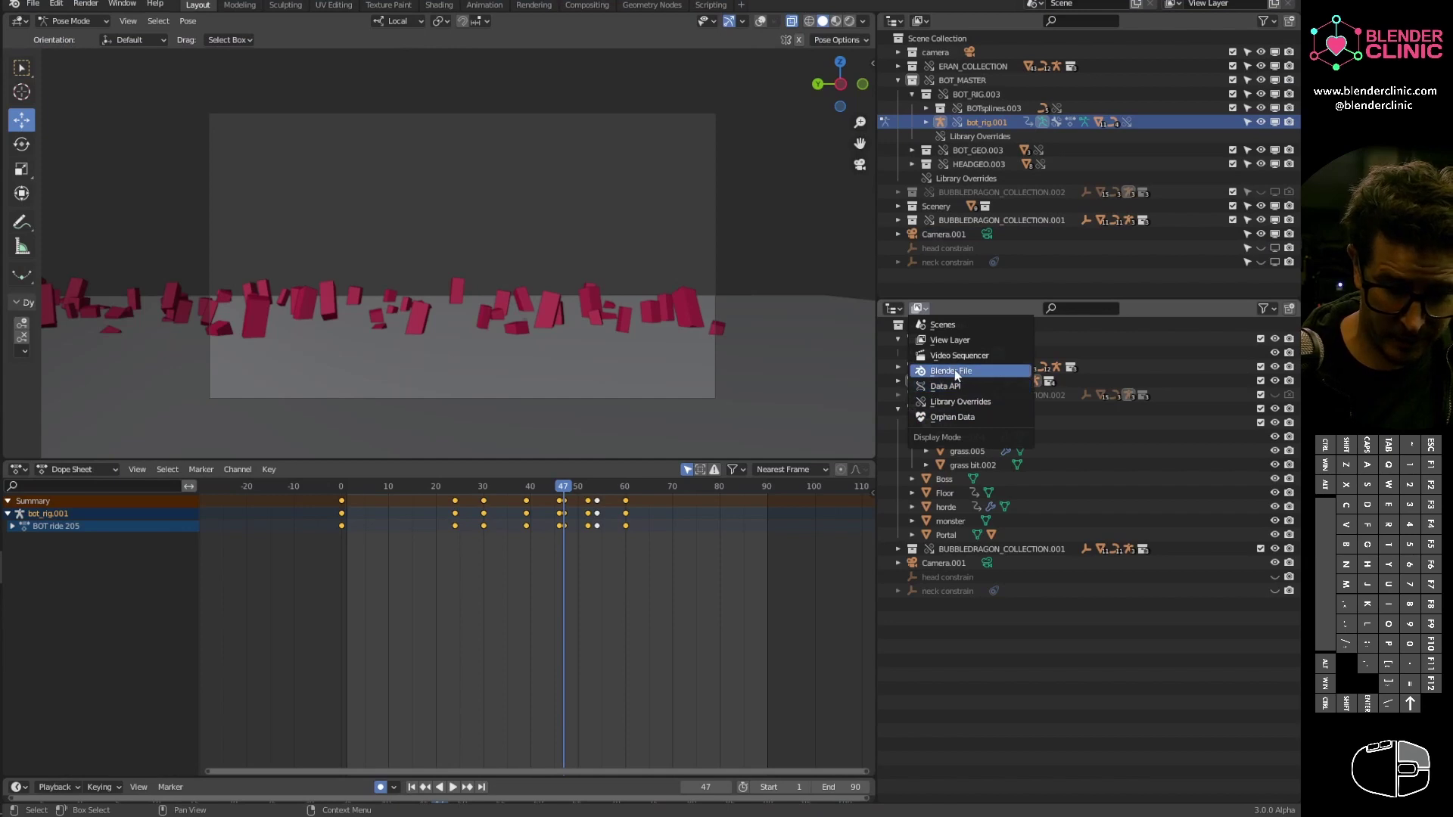
left_click(953, 387)
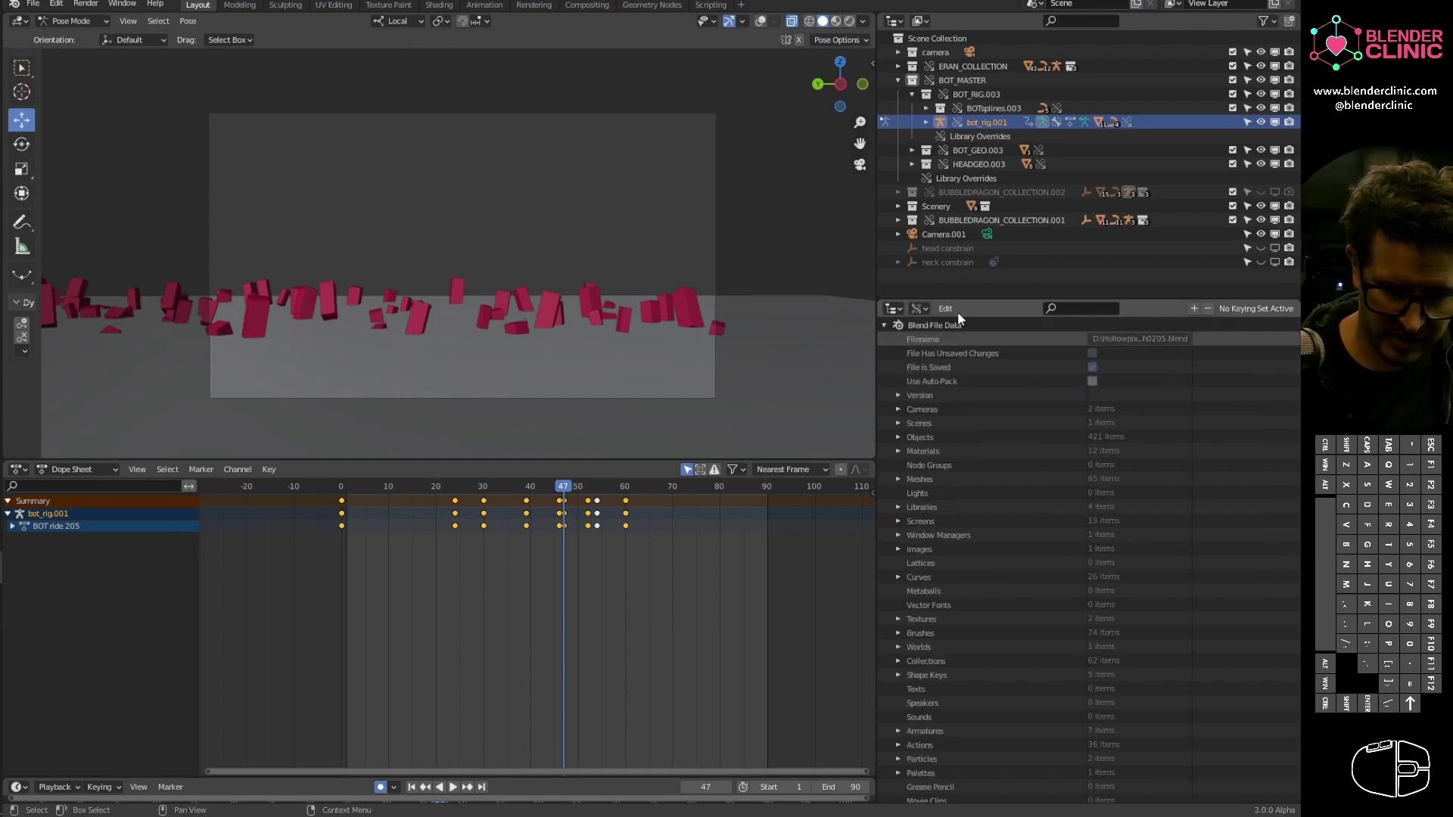
Step: Set the upper Outliner's display mode to Blender File to list the linked character libraries
left_click(920, 20)
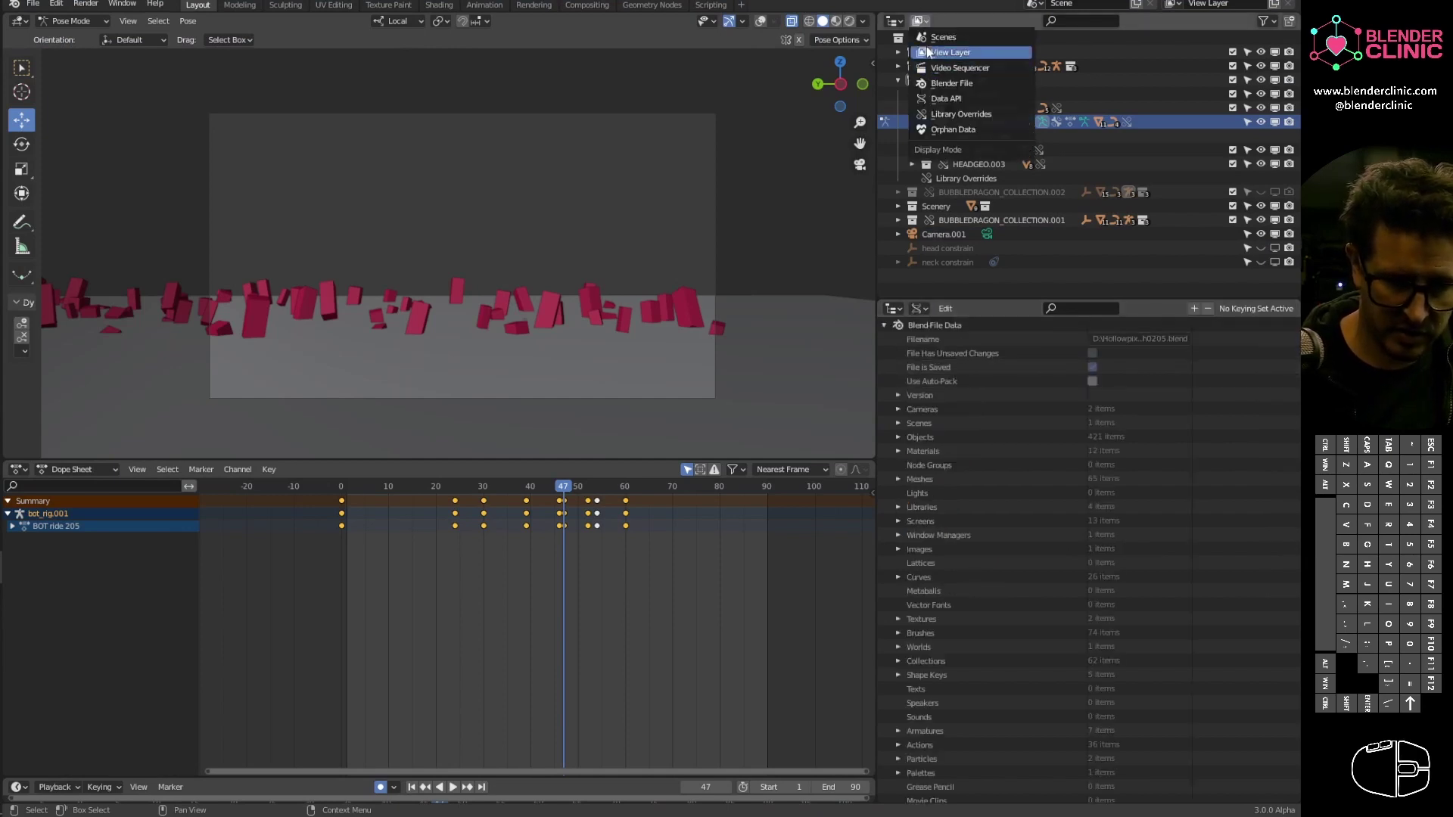
left_click(952, 84)
scroll(983, 151, "down", 5)
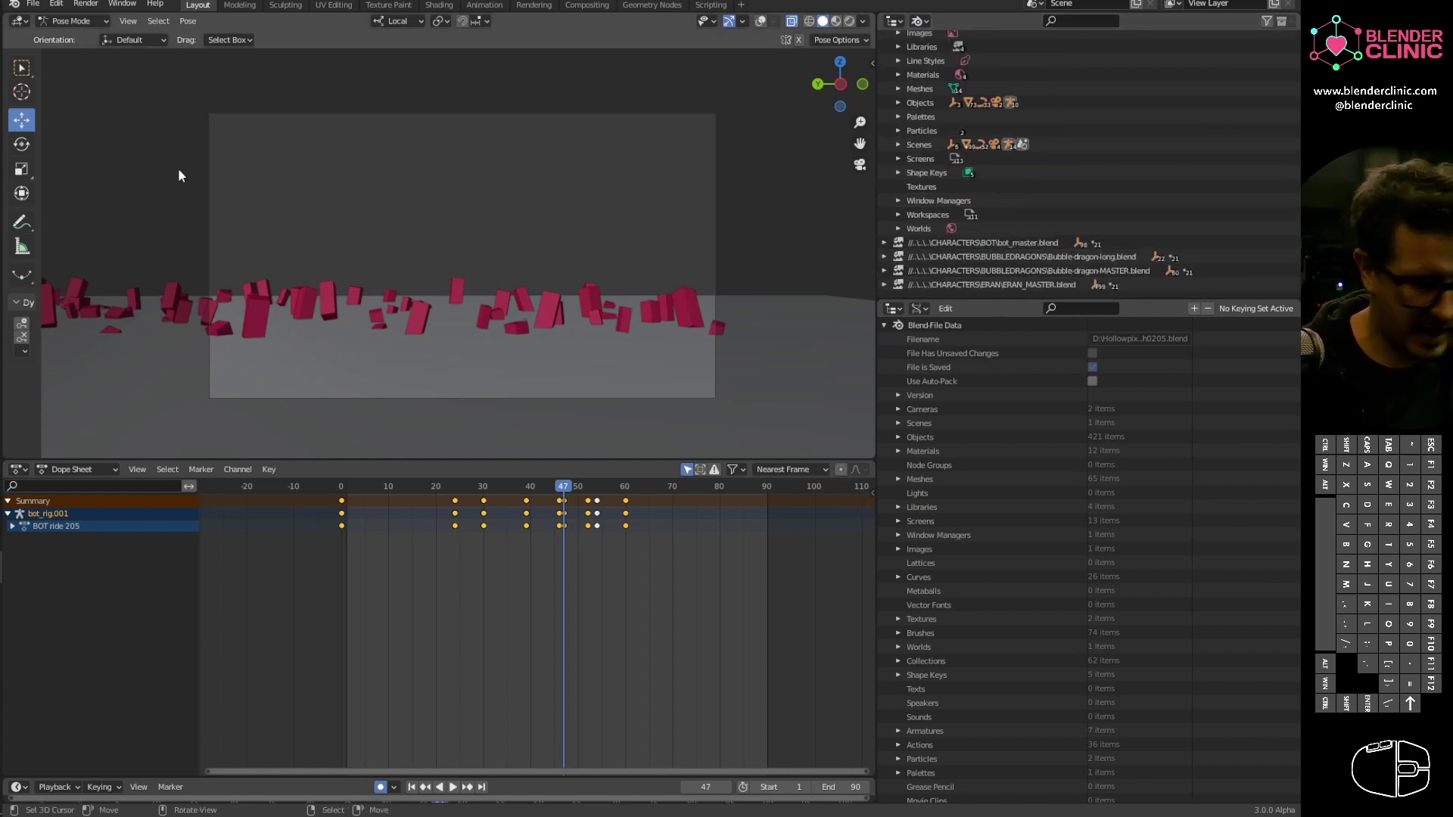
Step: Switch the viewport to Object Mode and make all external file paths absolute
left_click(33, 4)
left_click(86, 22)
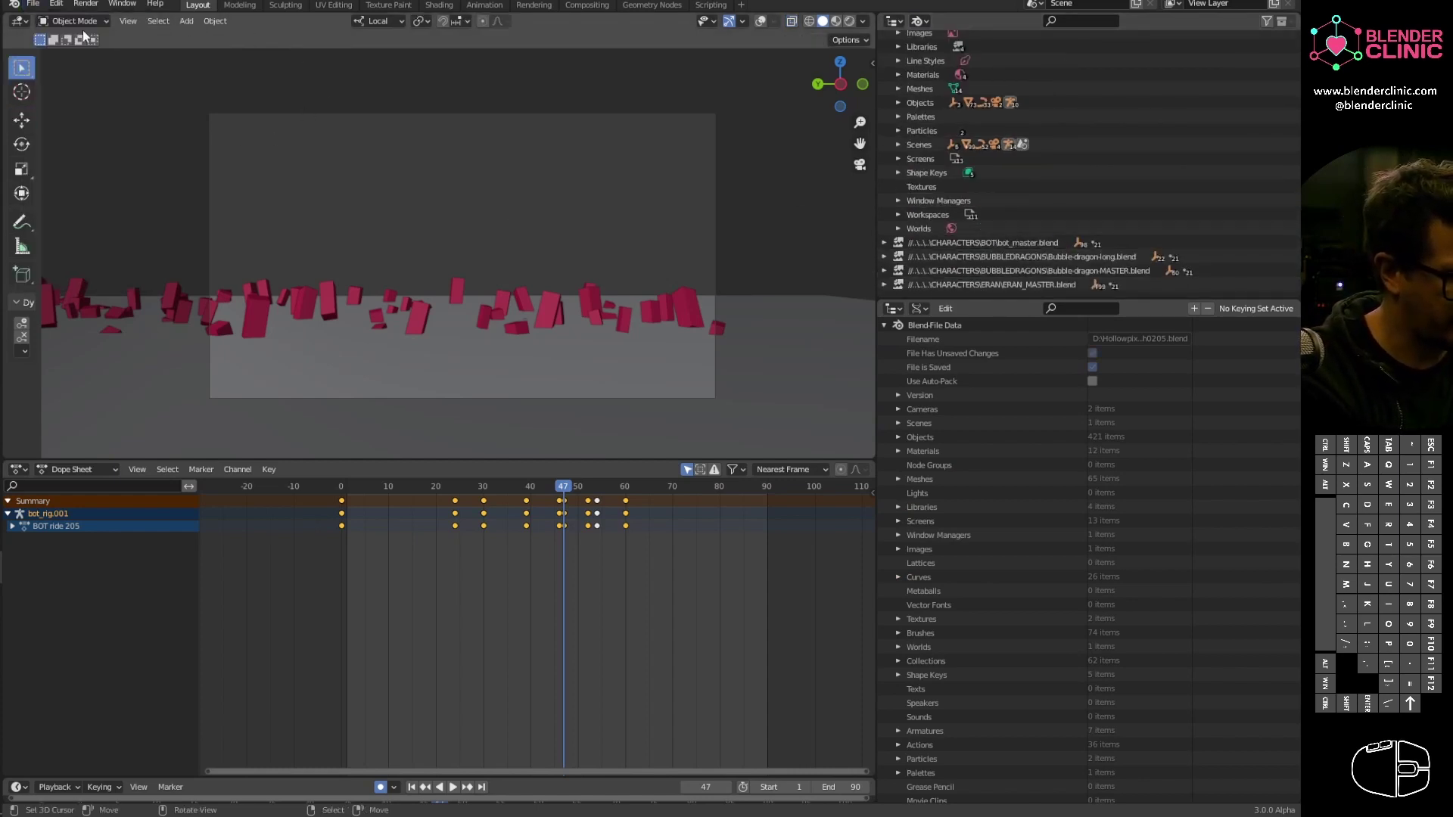
left_click(83, 32)
left_click(33, 4)
mouse_move(122, 226)
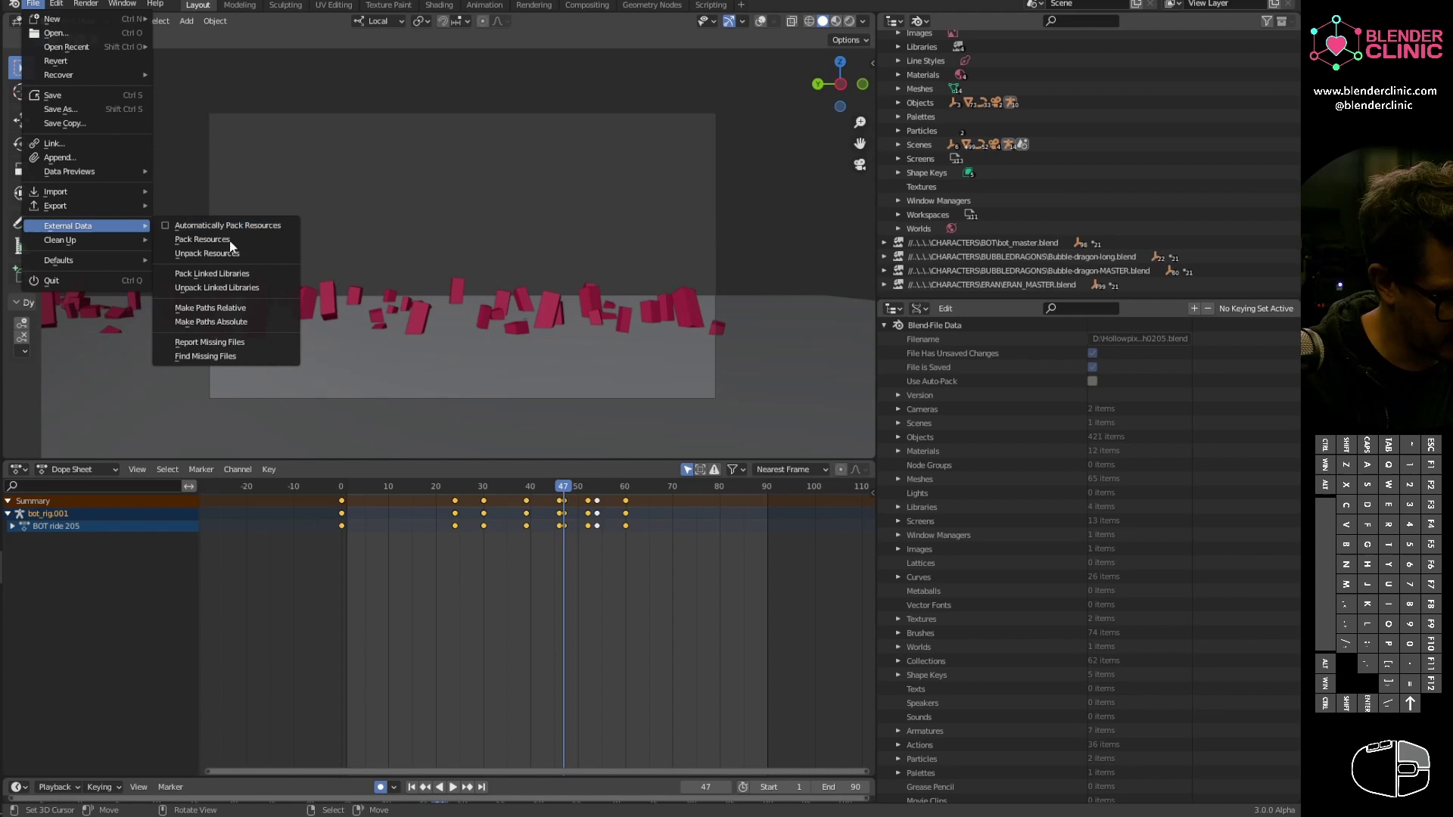
left_click(250, 318)
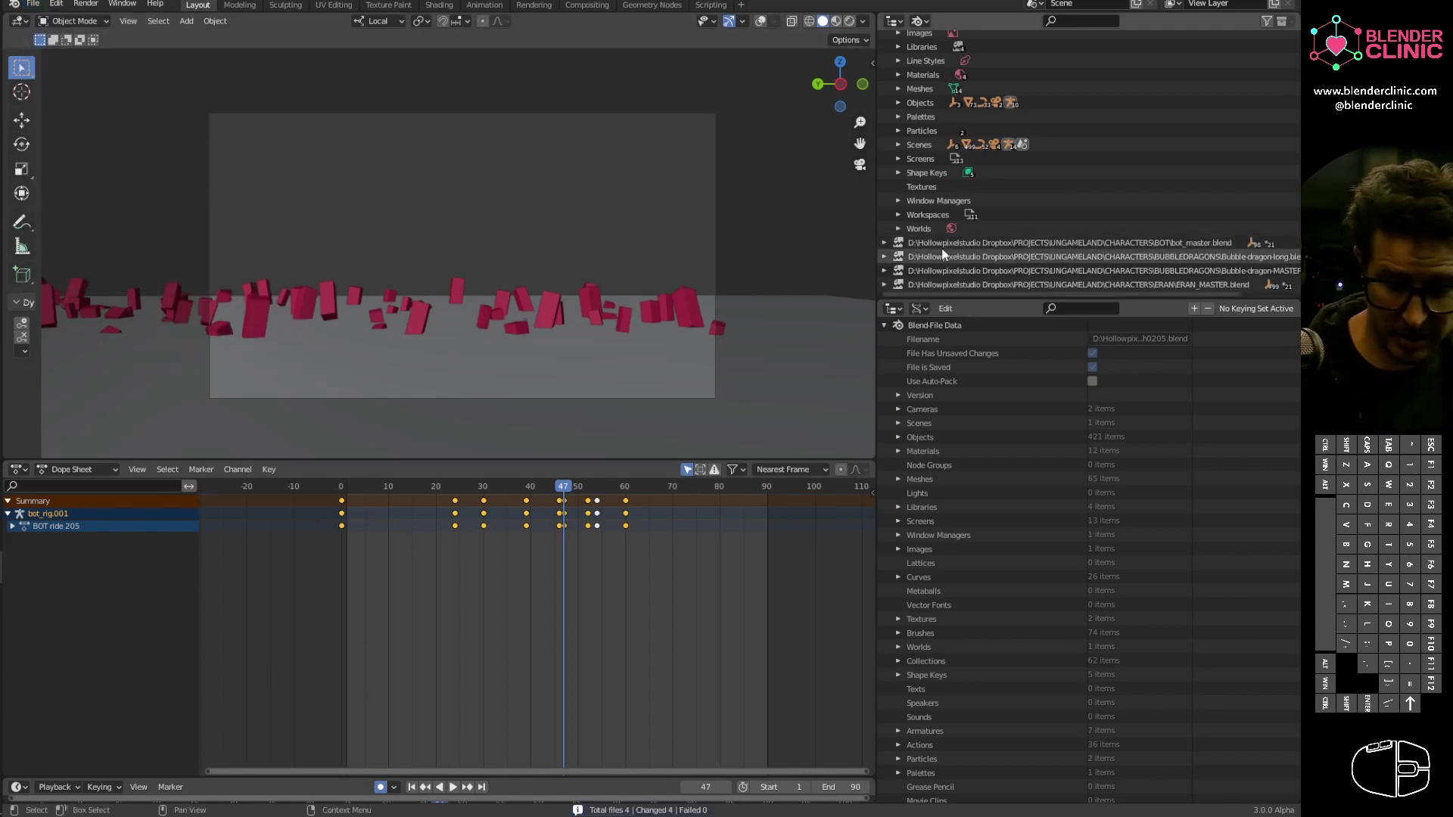
Step: Expand the bot_master.blend library in the Data API list and widen the outliner area
scroll(1015, 400, "down", 5)
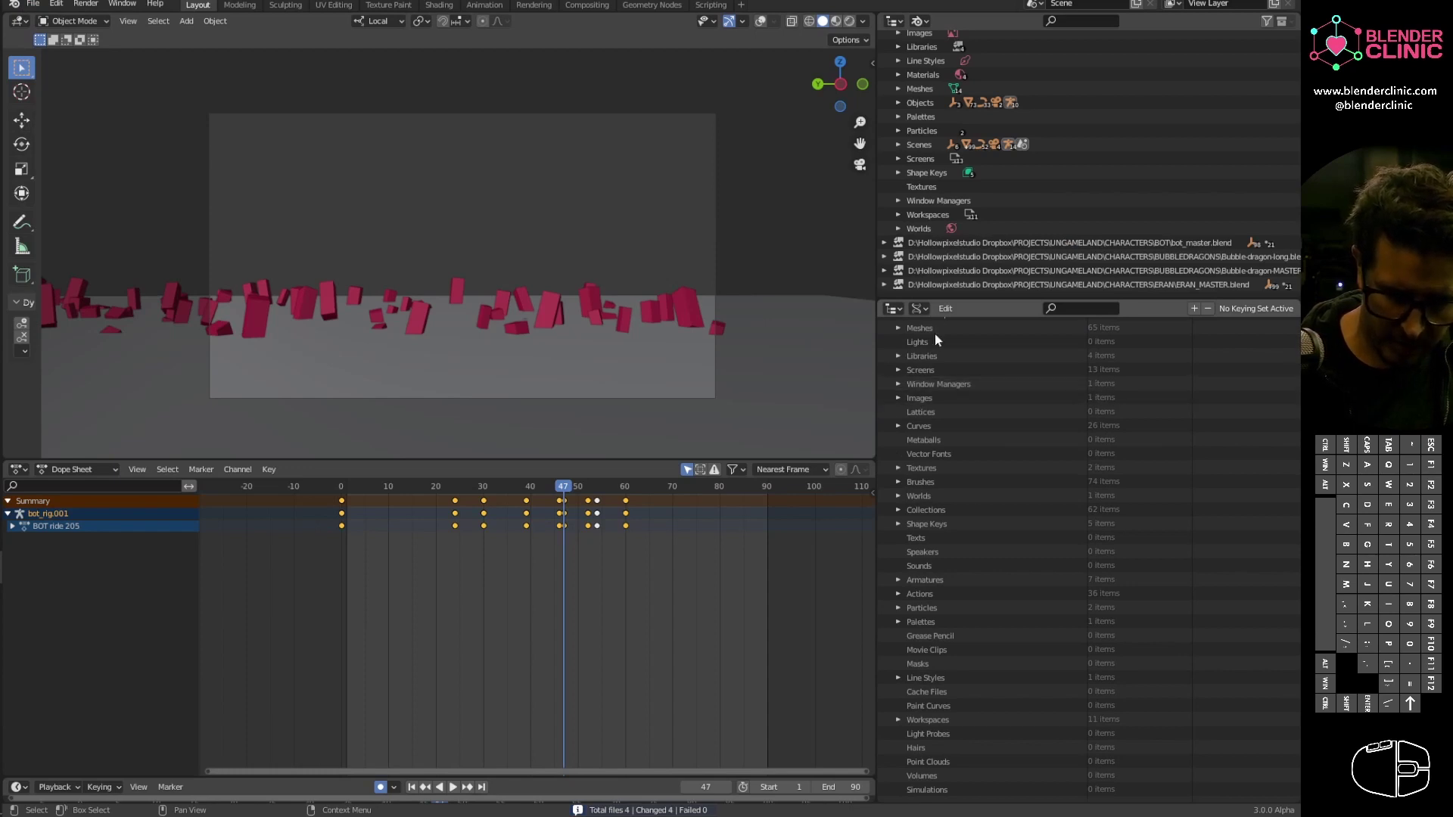
left_click(899, 356)
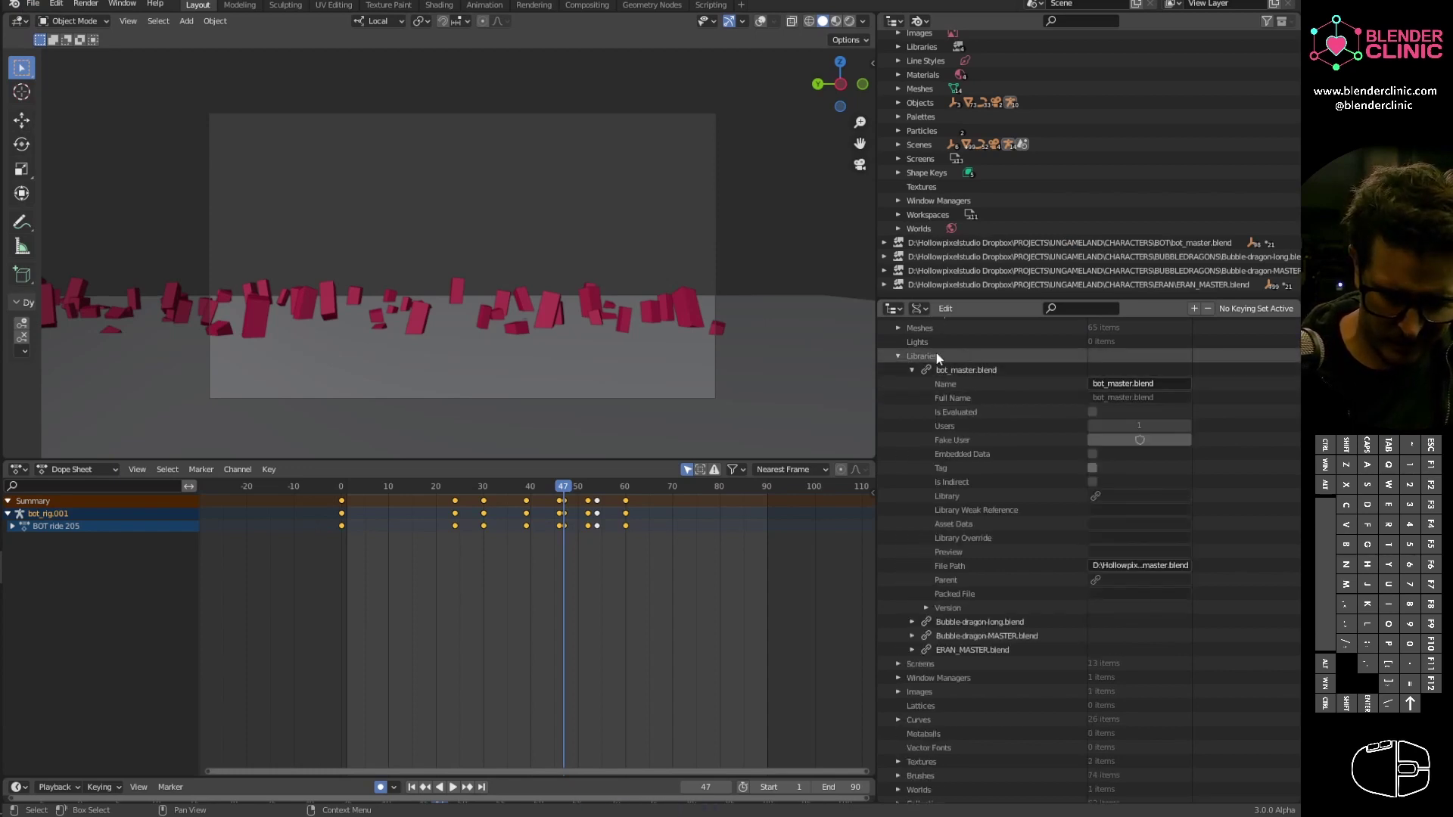
scroll(1099, 429, "down", 5)
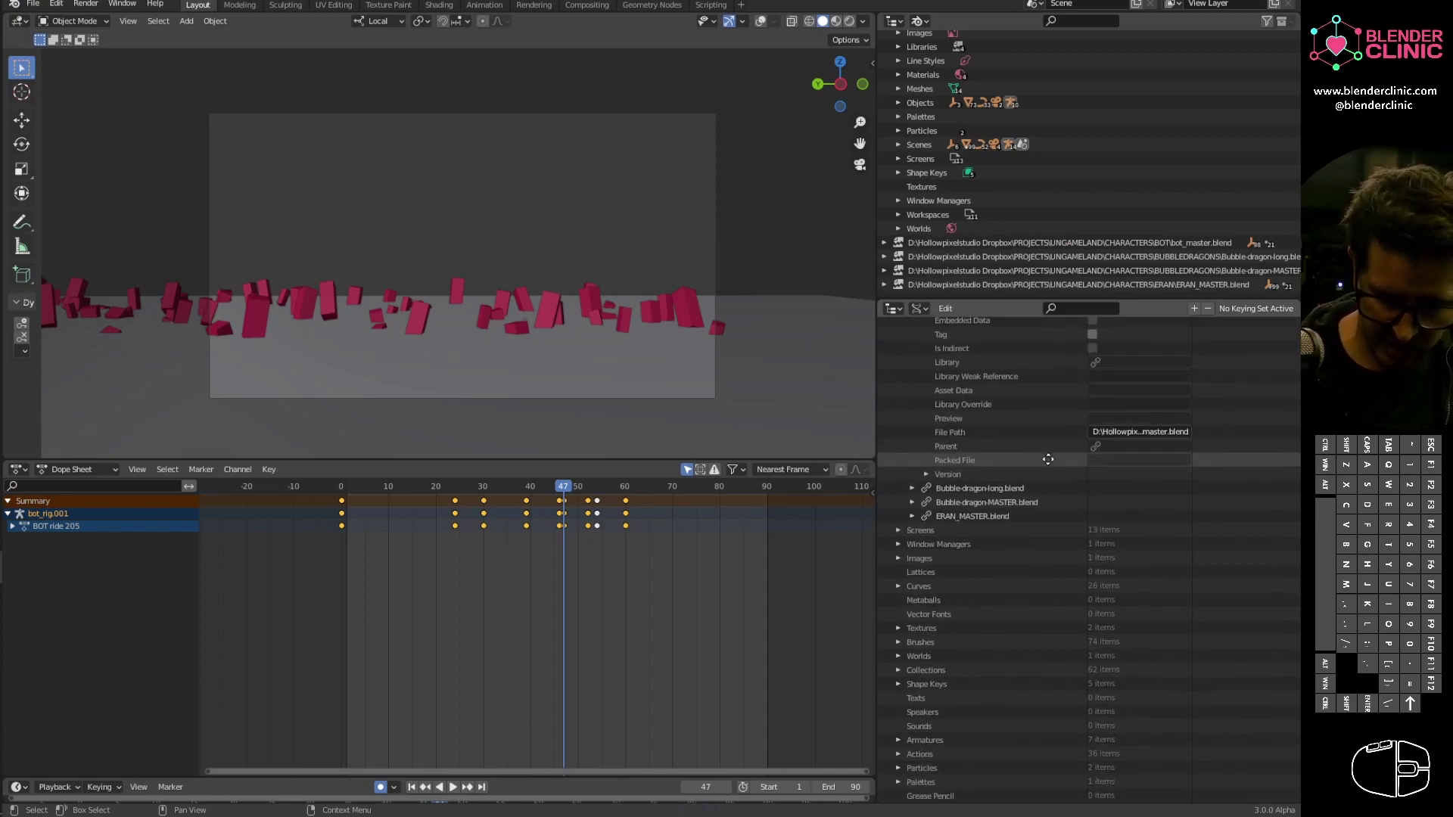
left_click(1099, 426)
left_click(1212, 338)
middle_click_drag(1219, 349, 1210, 490)
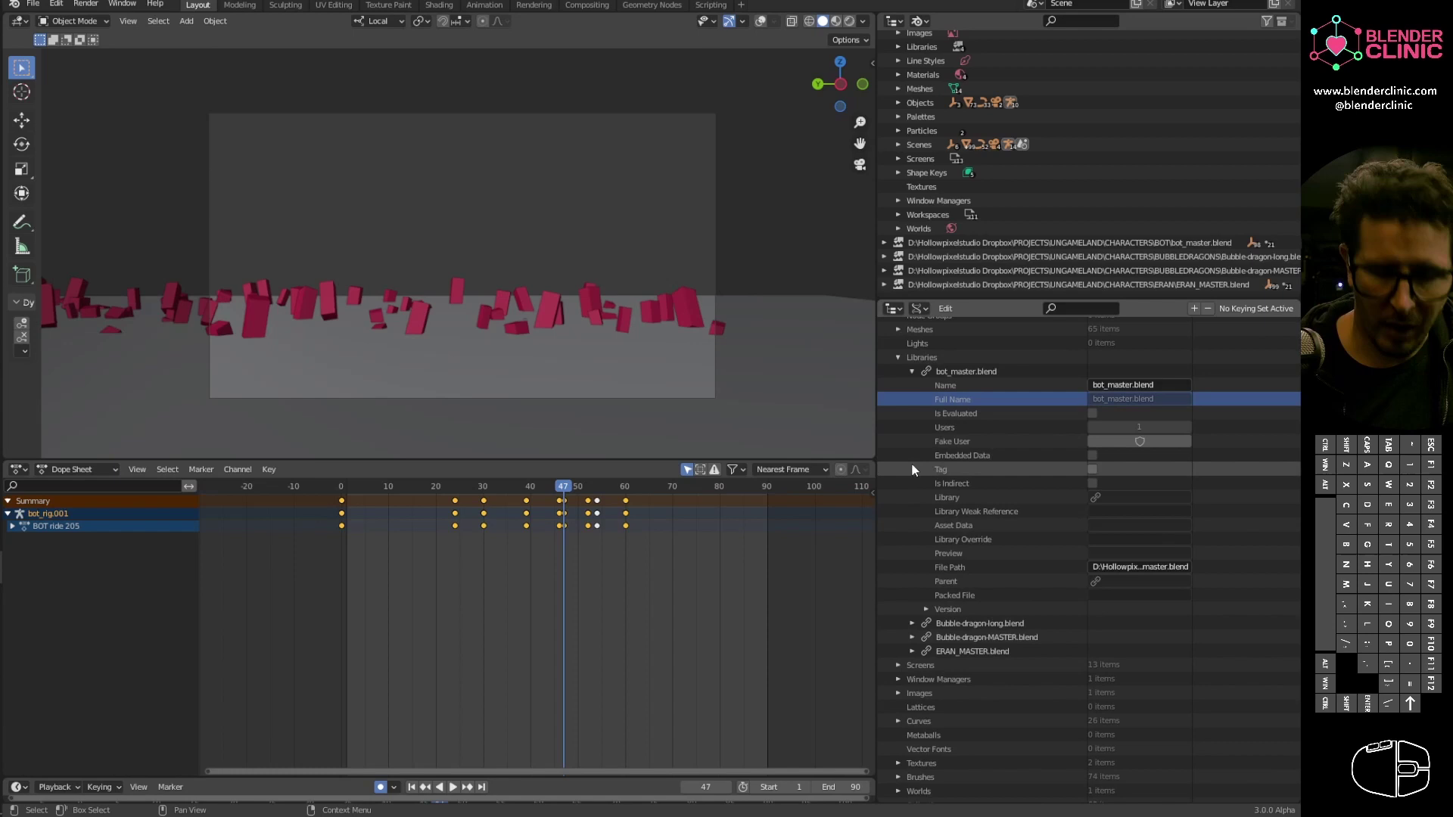
left_click_drag(876, 451, 650, 451)
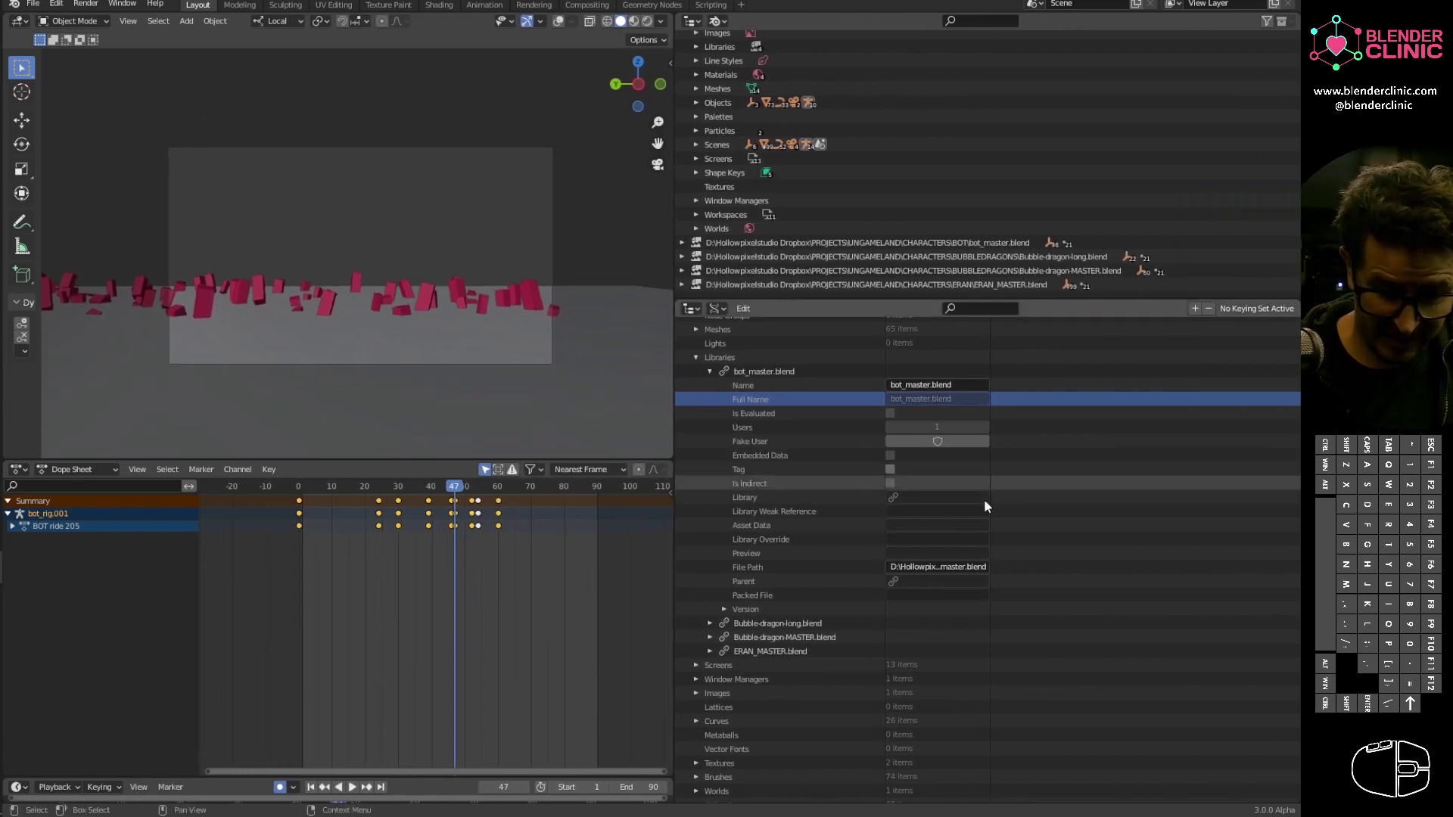
Step: Insert the folder UNGAMELAND_PRODUCTION_2021\ between UNGAMELAND\ and CHARACTERS in the file path of bot_master.blend
left_click(937, 567)
left_click_drag(895, 567, 862, 567)
left_click(958, 567)
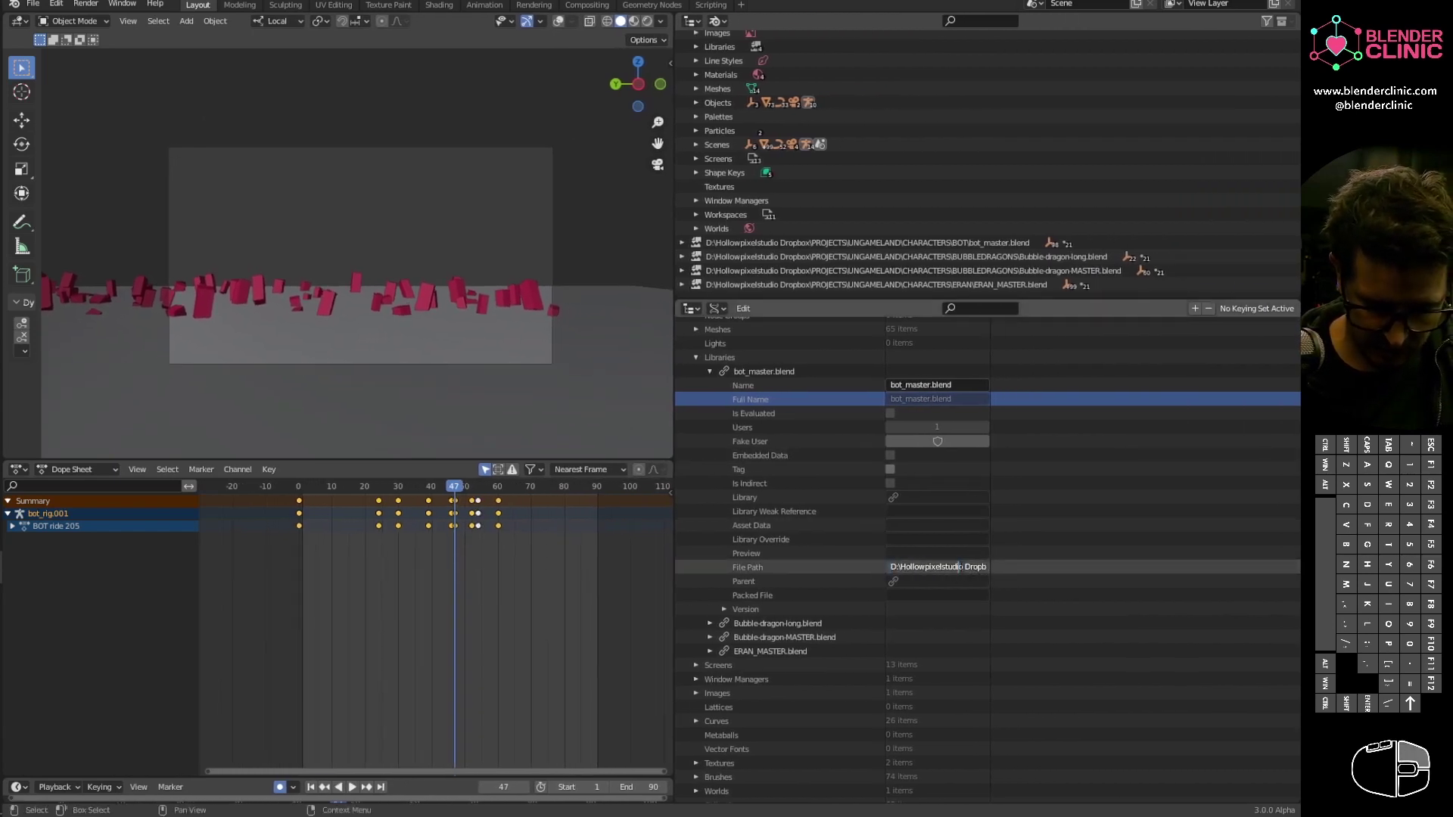
left_click_drag(958, 567, 878, 569)
left_click(969, 568)
left_click(970, 567)
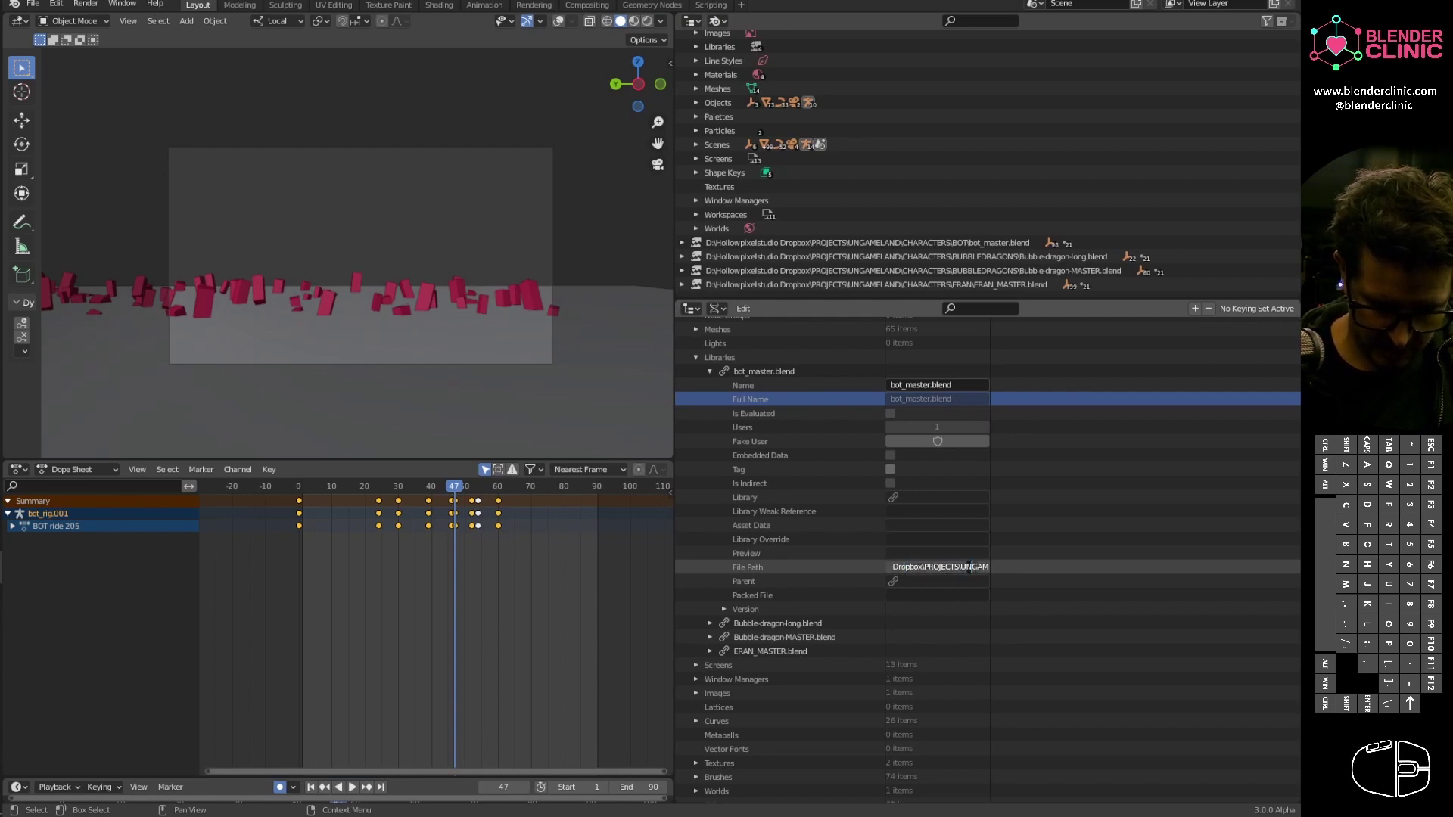
key("Right")
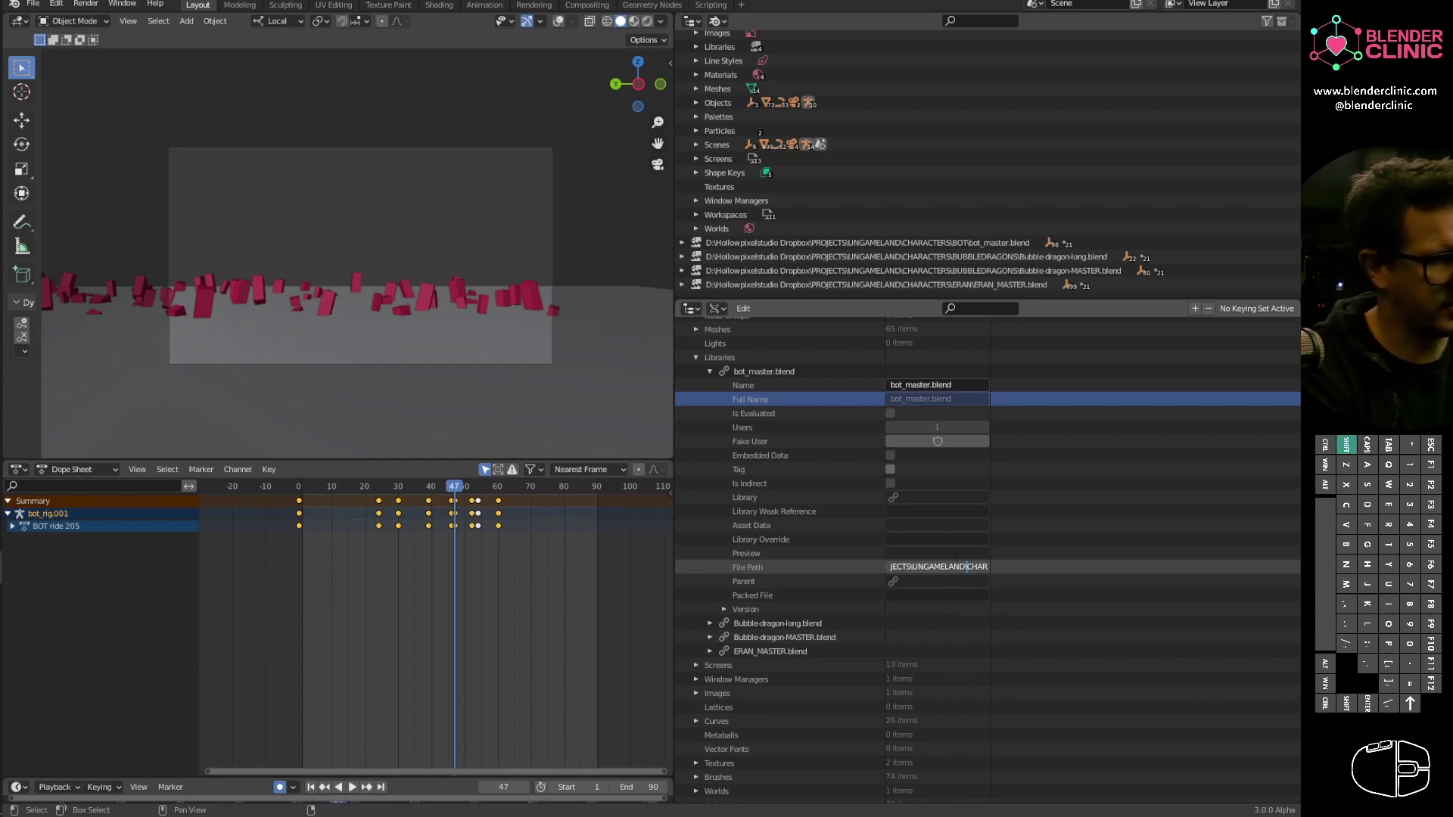
type("UNGAMELA")
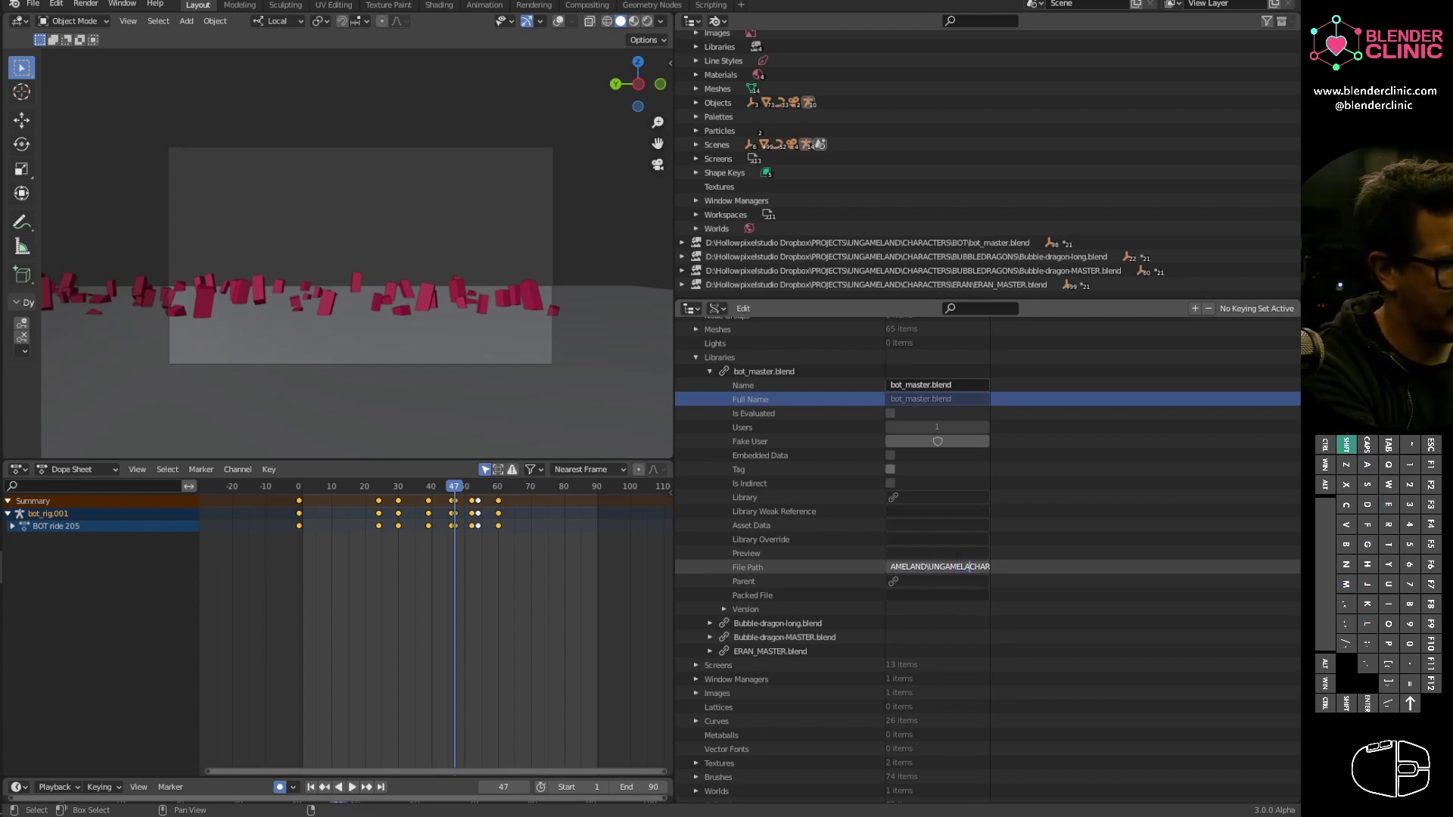
type("ND_PR")
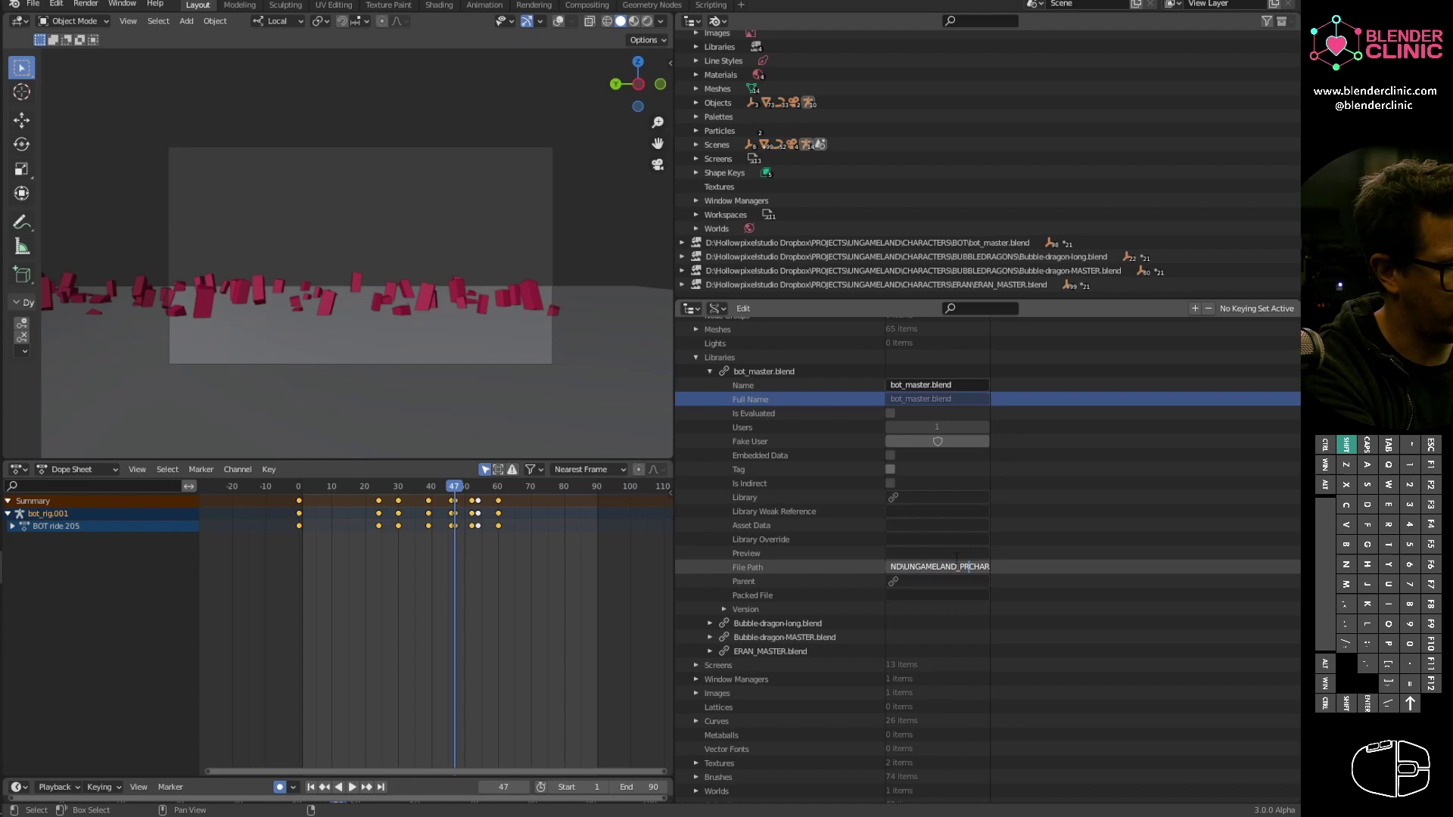
type("ODUCTION")
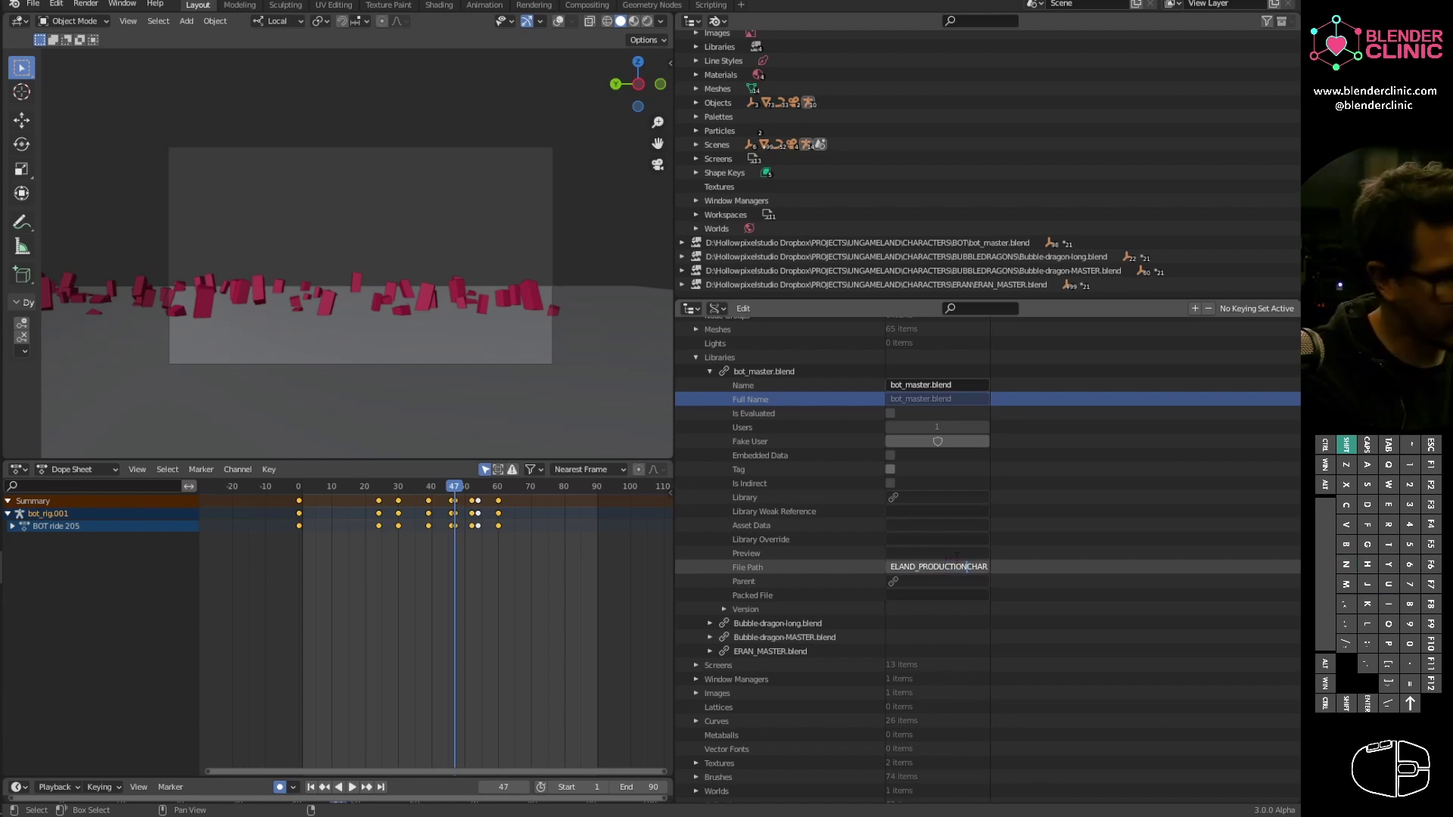
type("_2021")
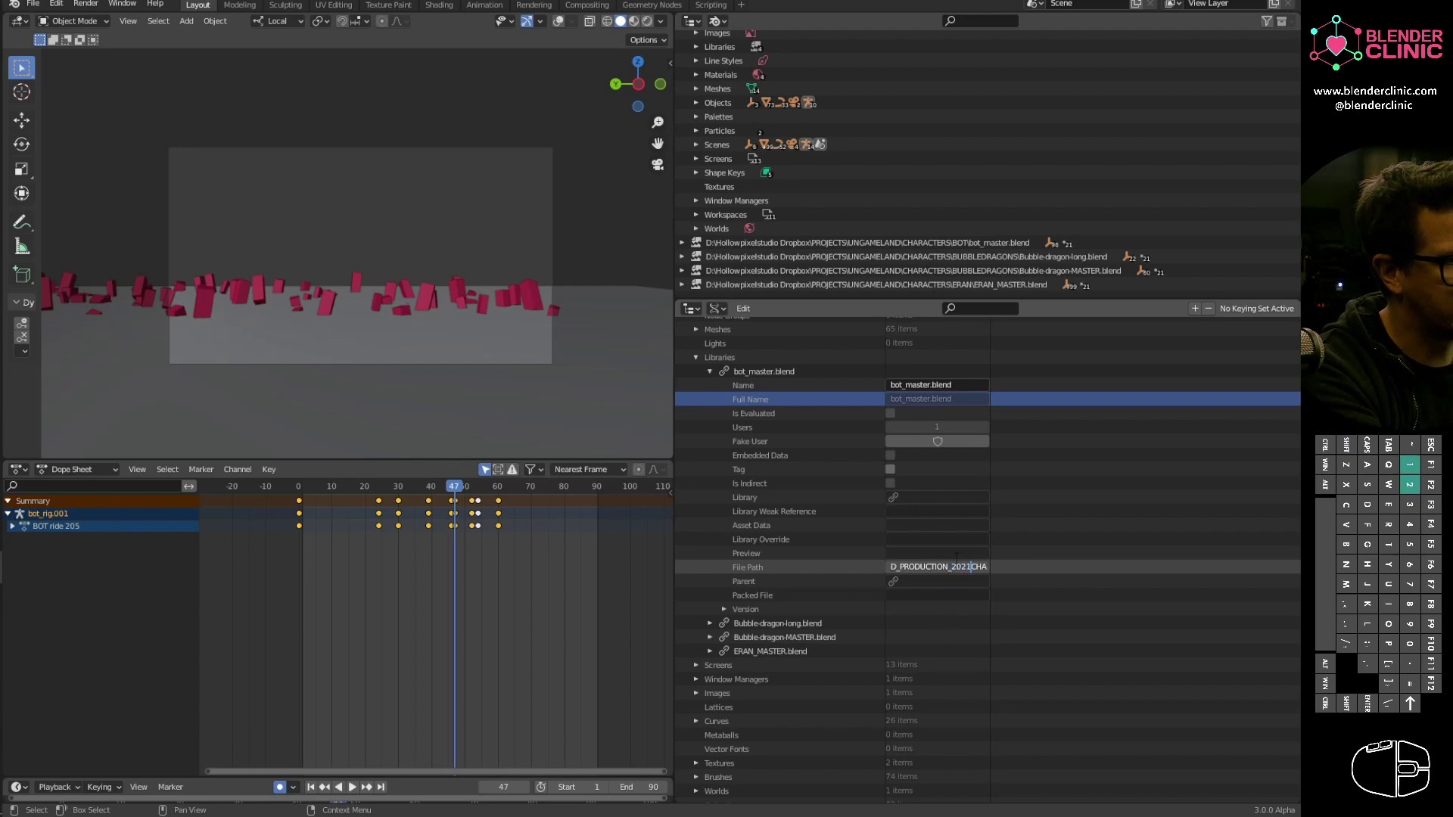
type("\\")
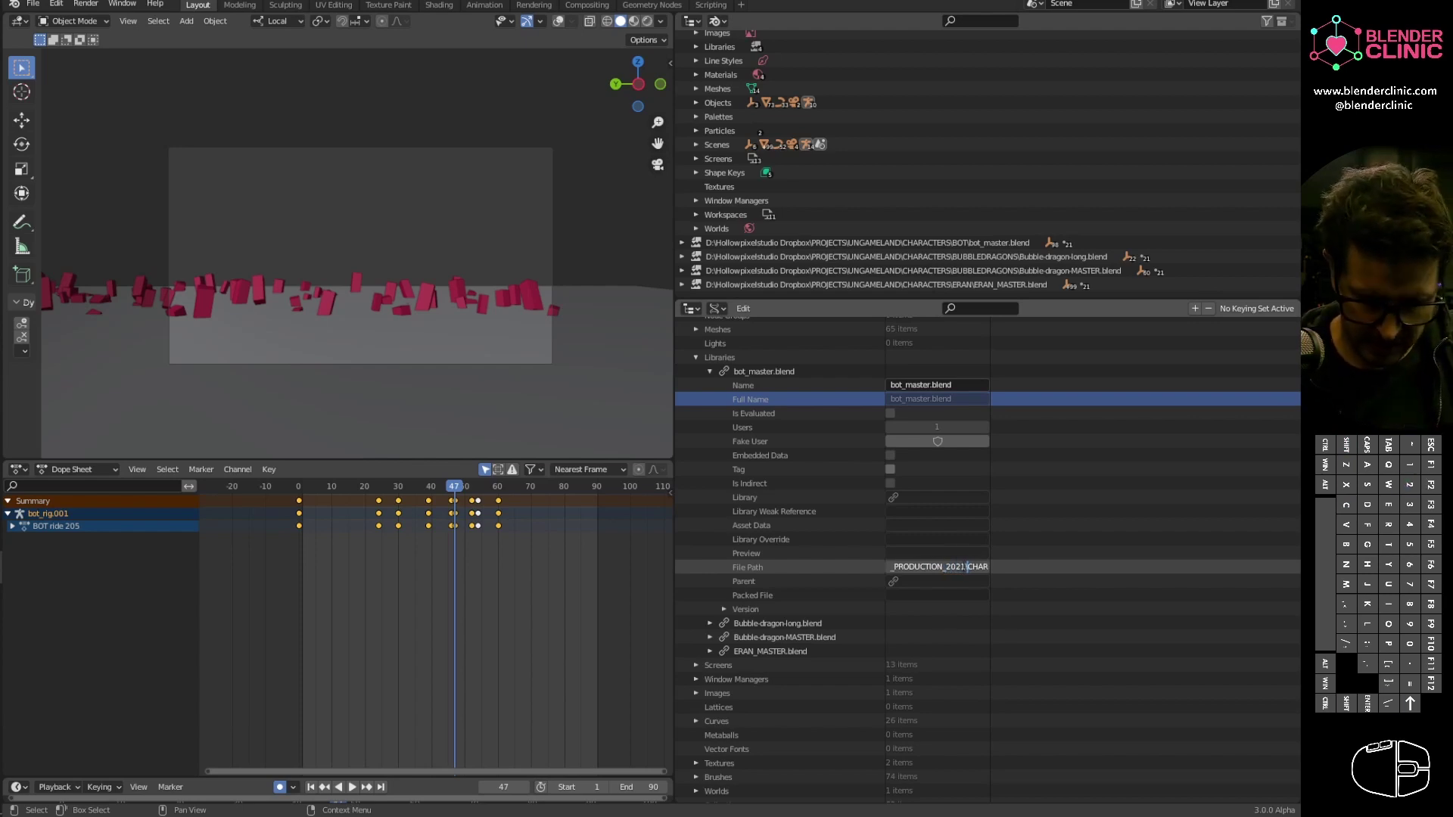
Step: Review the edited bot_master.blend path, copy its UNGAMELAND_PRODUCTION_2021\ folder text and apply the path
left_click_drag(950, 567, 897, 568)
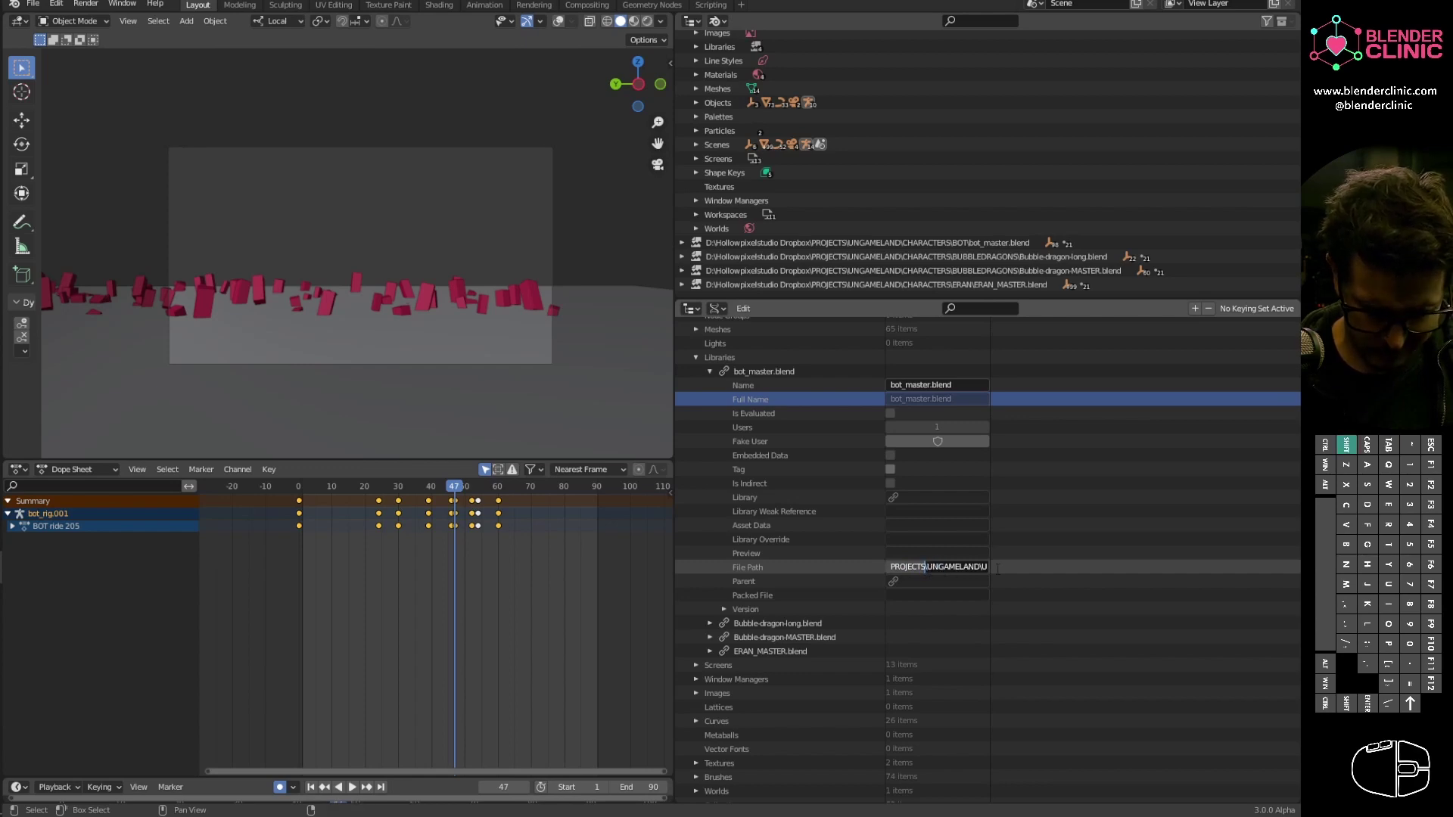
left_click_drag(980, 568, 943, 567, "shift")
left_click(906, 568)
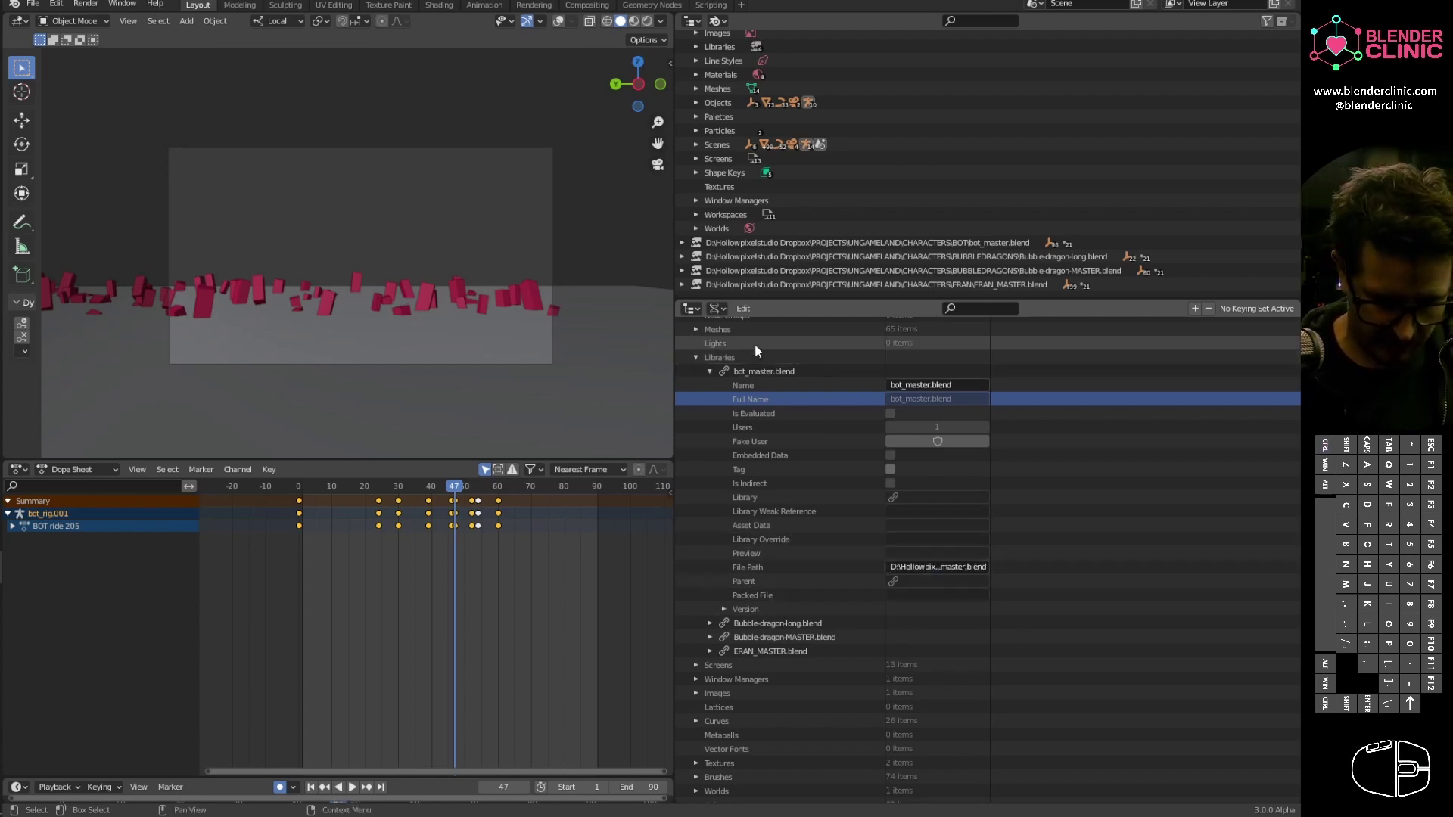
Step: Insert the copied UNGAMELAND_PRODUCTION_2021\ folder before CHARACTERS in the file path of Bubble-dragon-long.blend
left_click(710, 372)
left_click(708, 386)
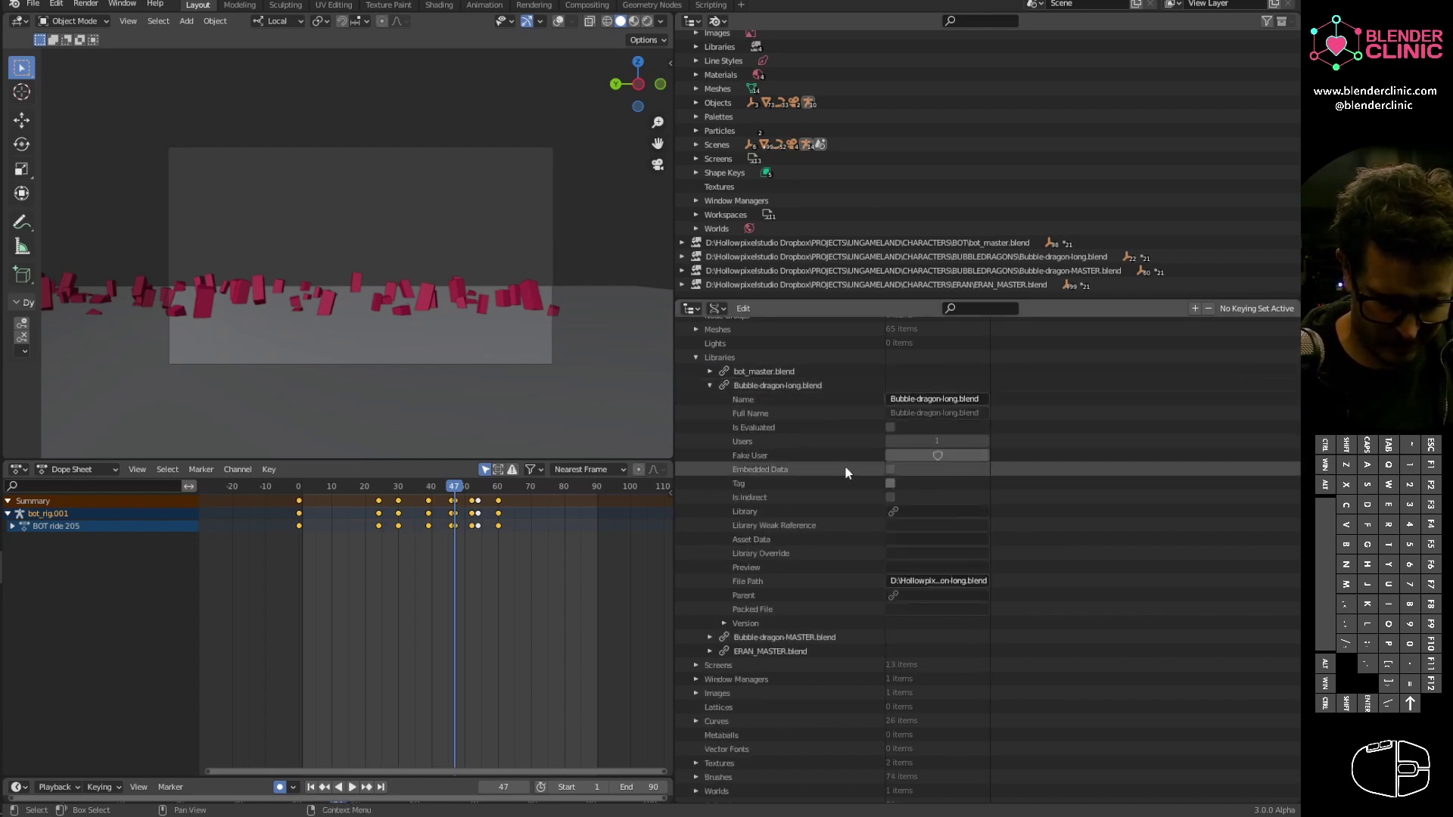
left_click(923, 581)
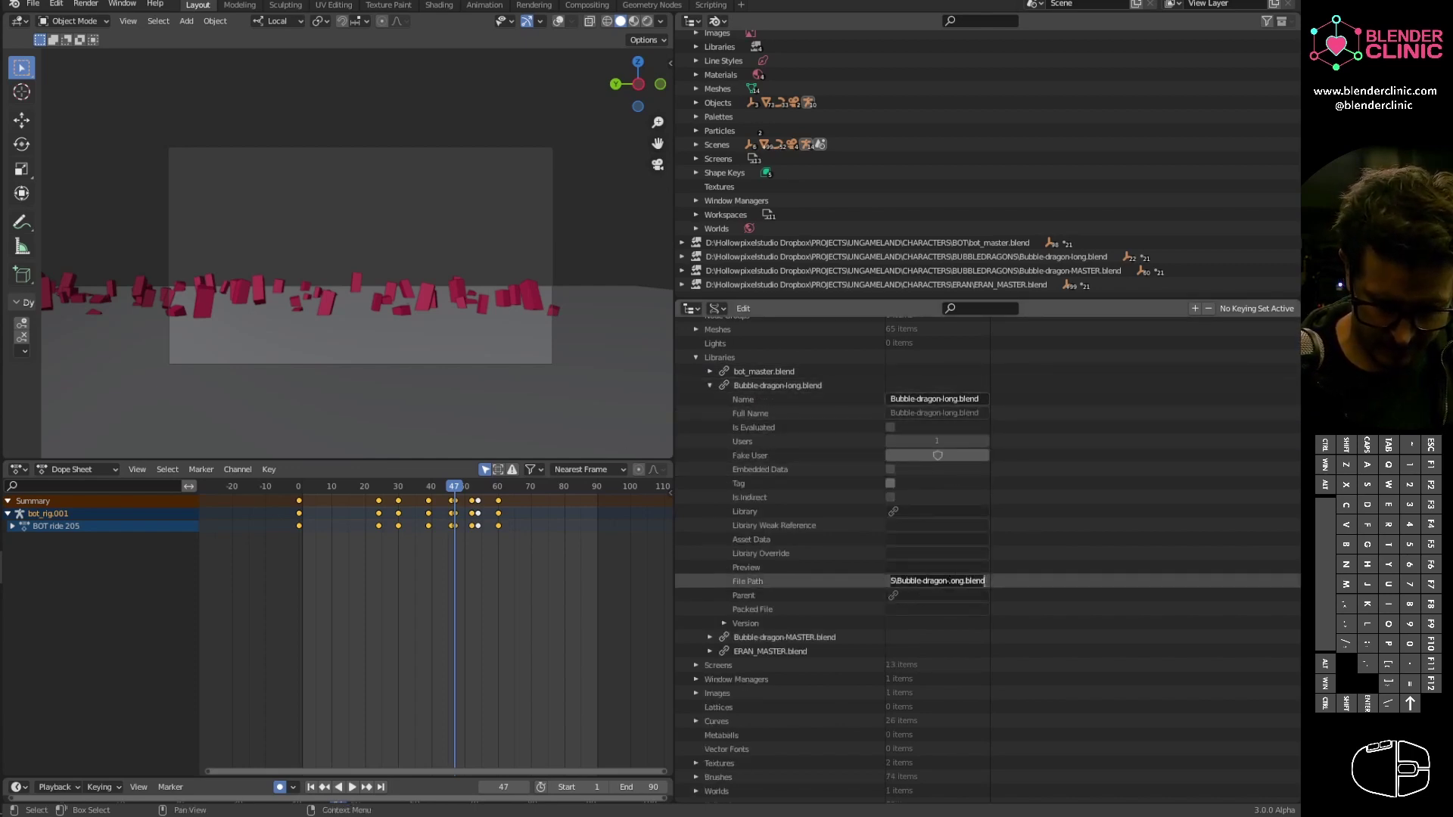
mouse_move(906, 581)
left_mouse_down()
mouse_move(882, 585)
mouse_move(900, 581)
left_mouse_up()
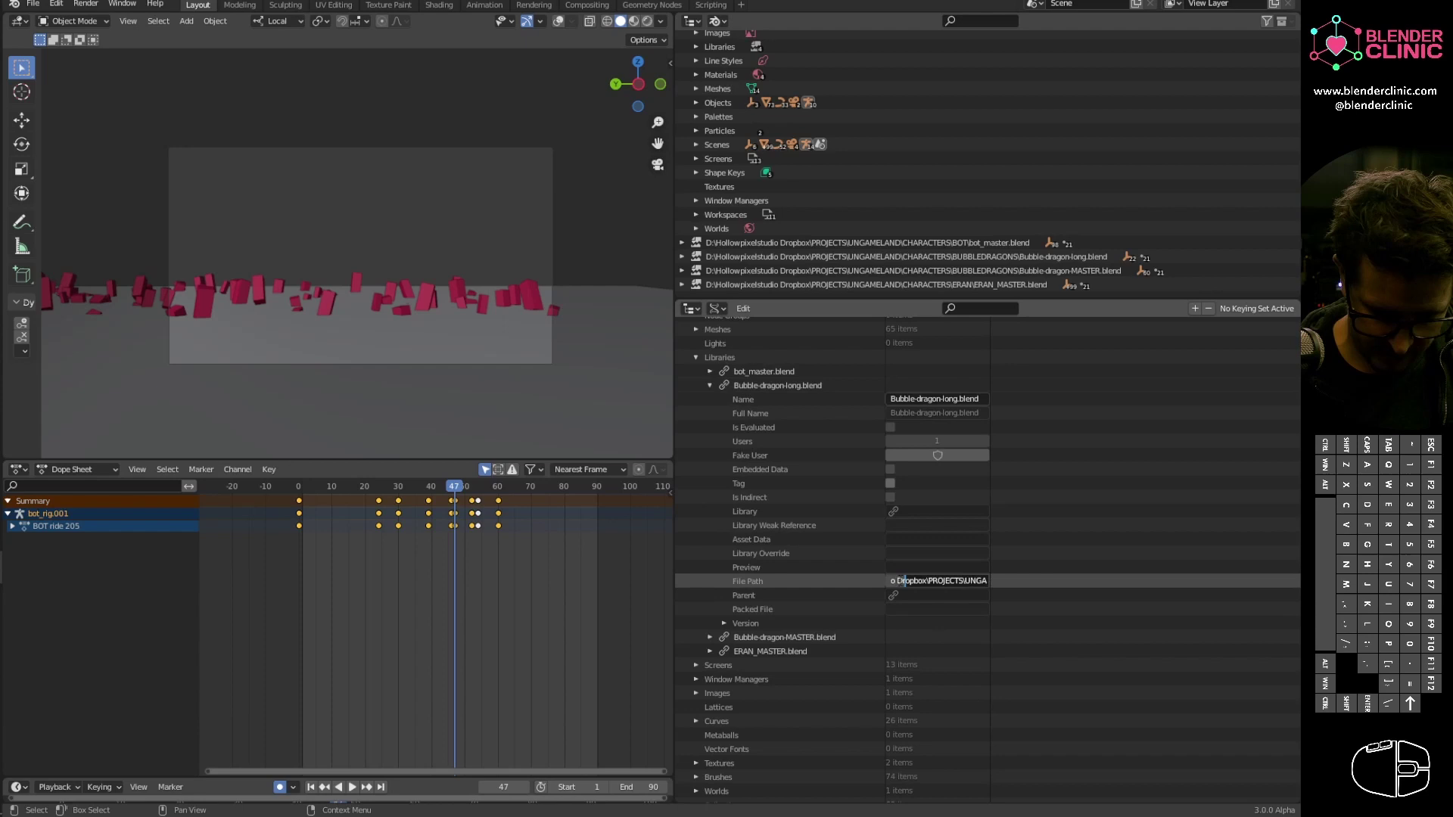
left_click(970, 580)
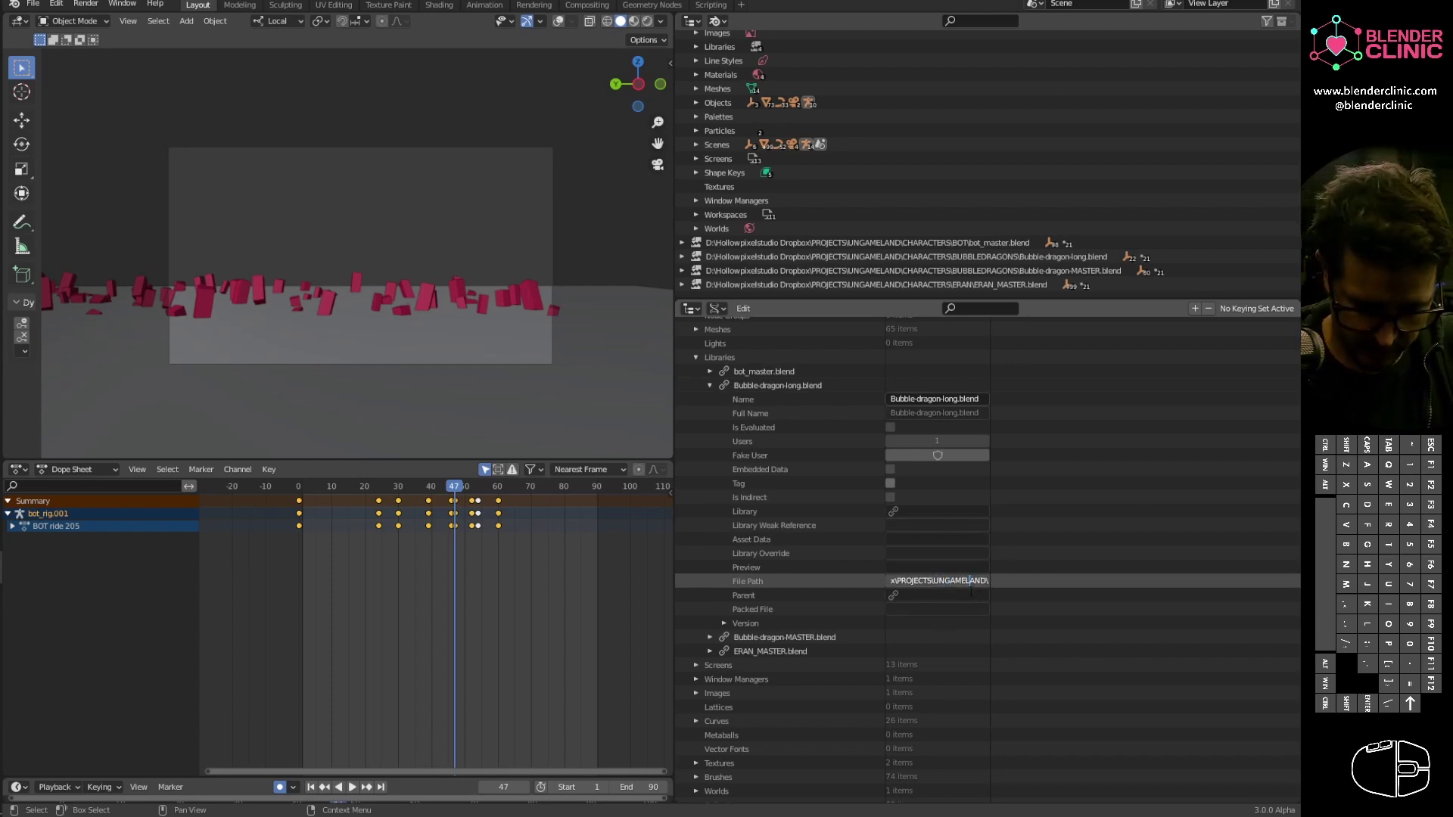
type("_PRODUCTION_2021\\CHAR")
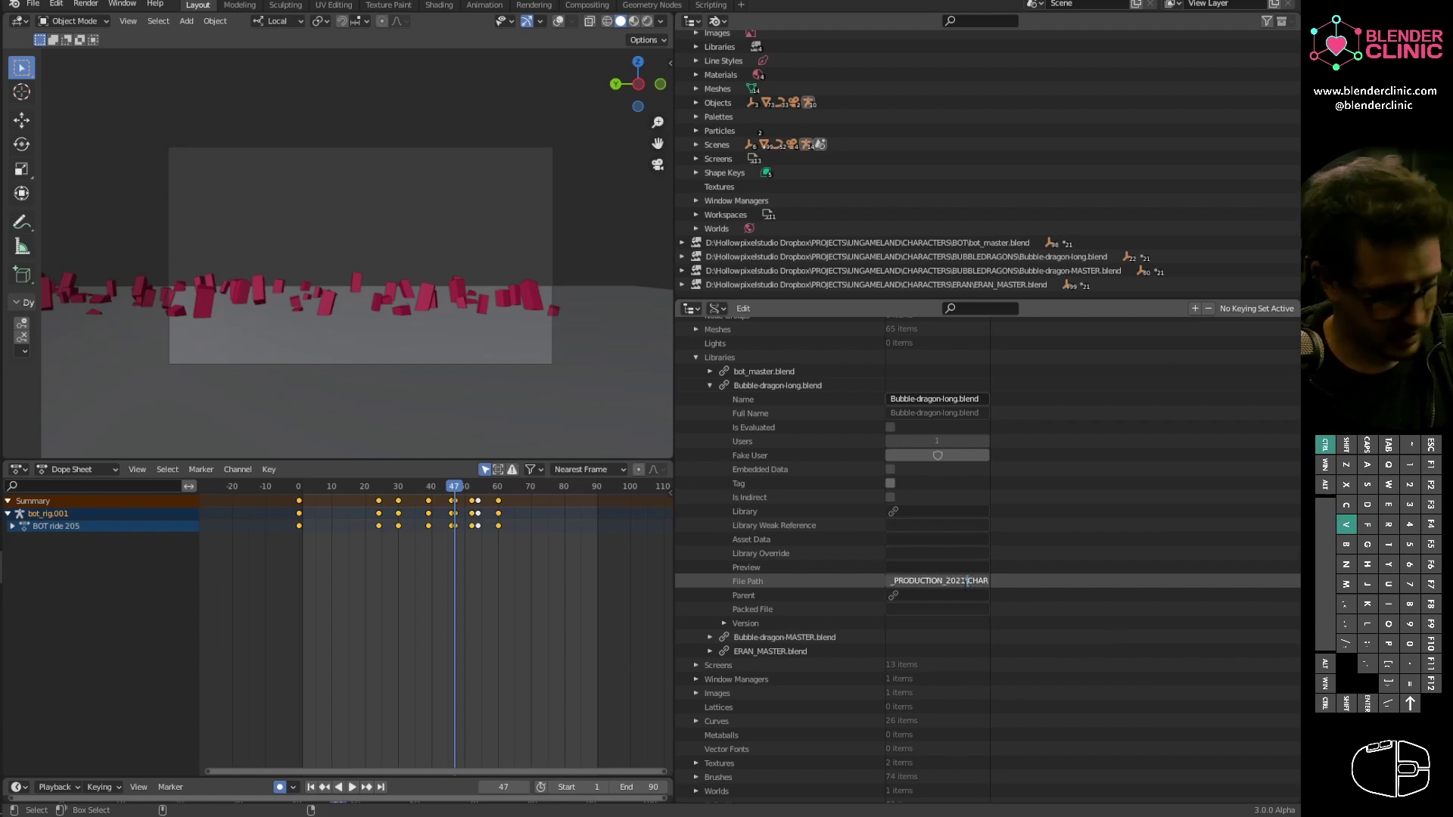
left_click_drag(953, 582, 908, 581)
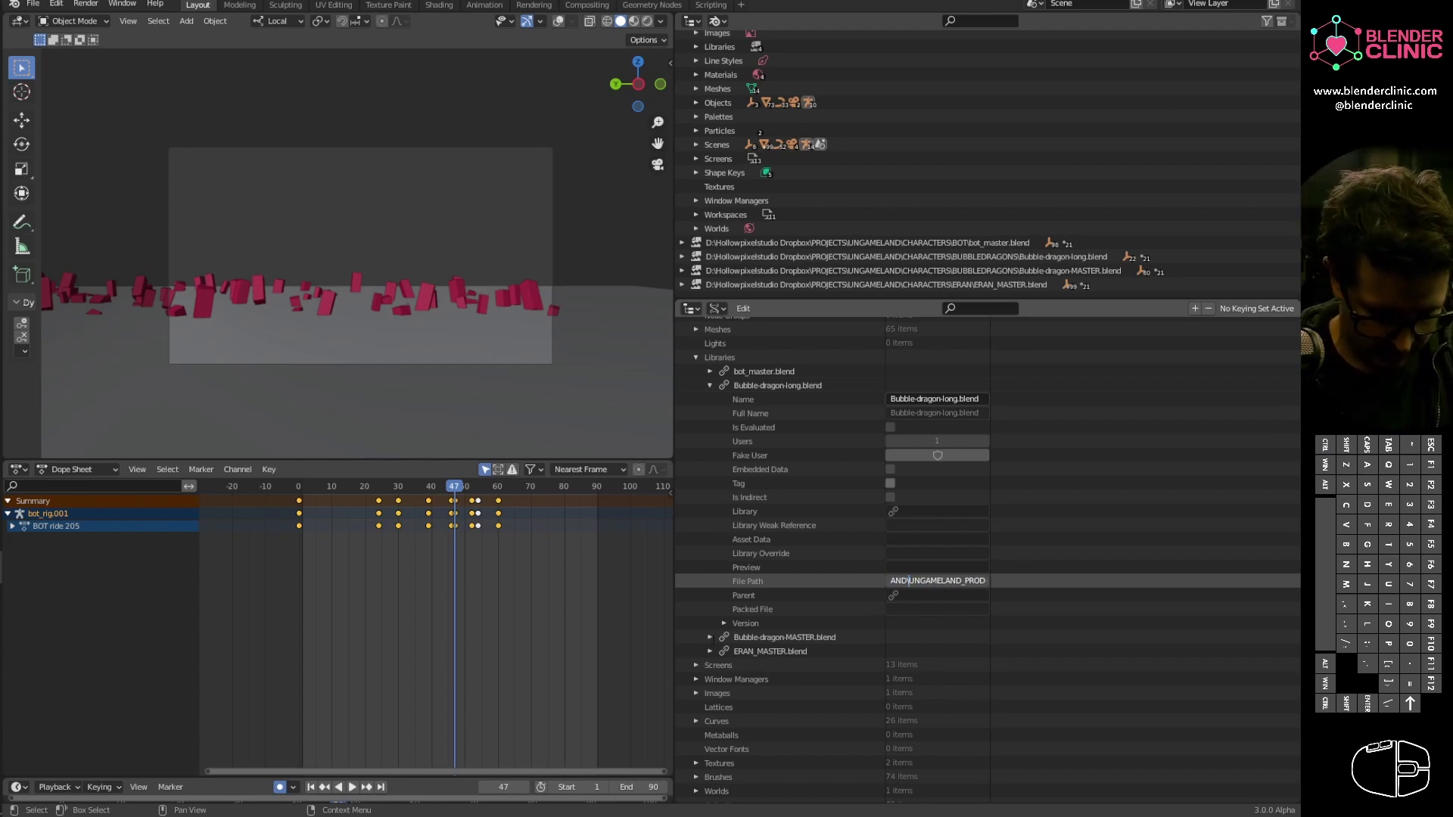
left_click(711, 638)
Step: Insert the UNGAMELAND_PRODUCTION_2021\ folder before CHARACTERS in the file path of Bubble-dragon-MASTER.blend
left_click(711, 638)
scroll(938, 703, "down", 5)
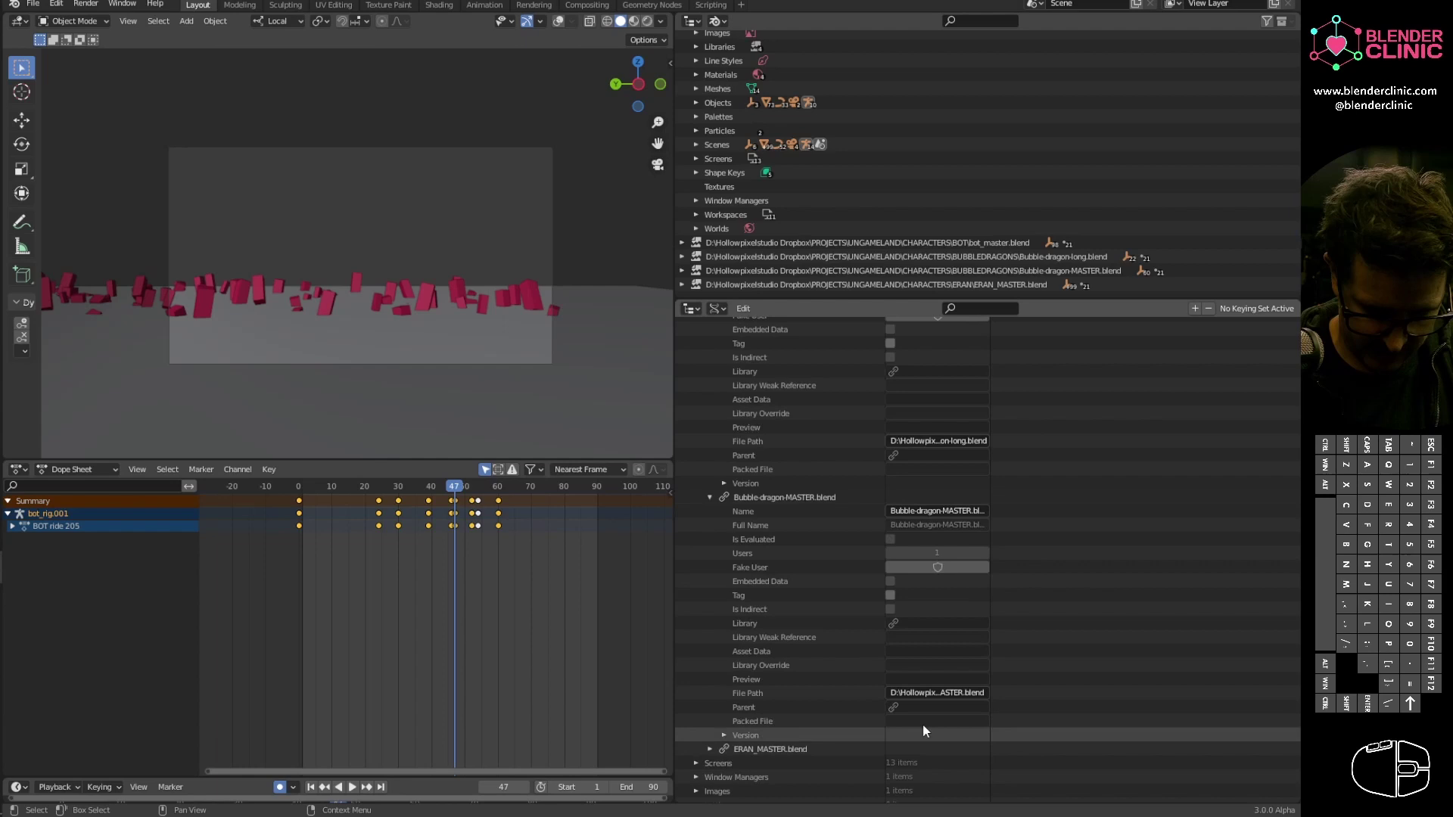
left_click(964, 693)
left_click_drag(985, 693, 1037, 693)
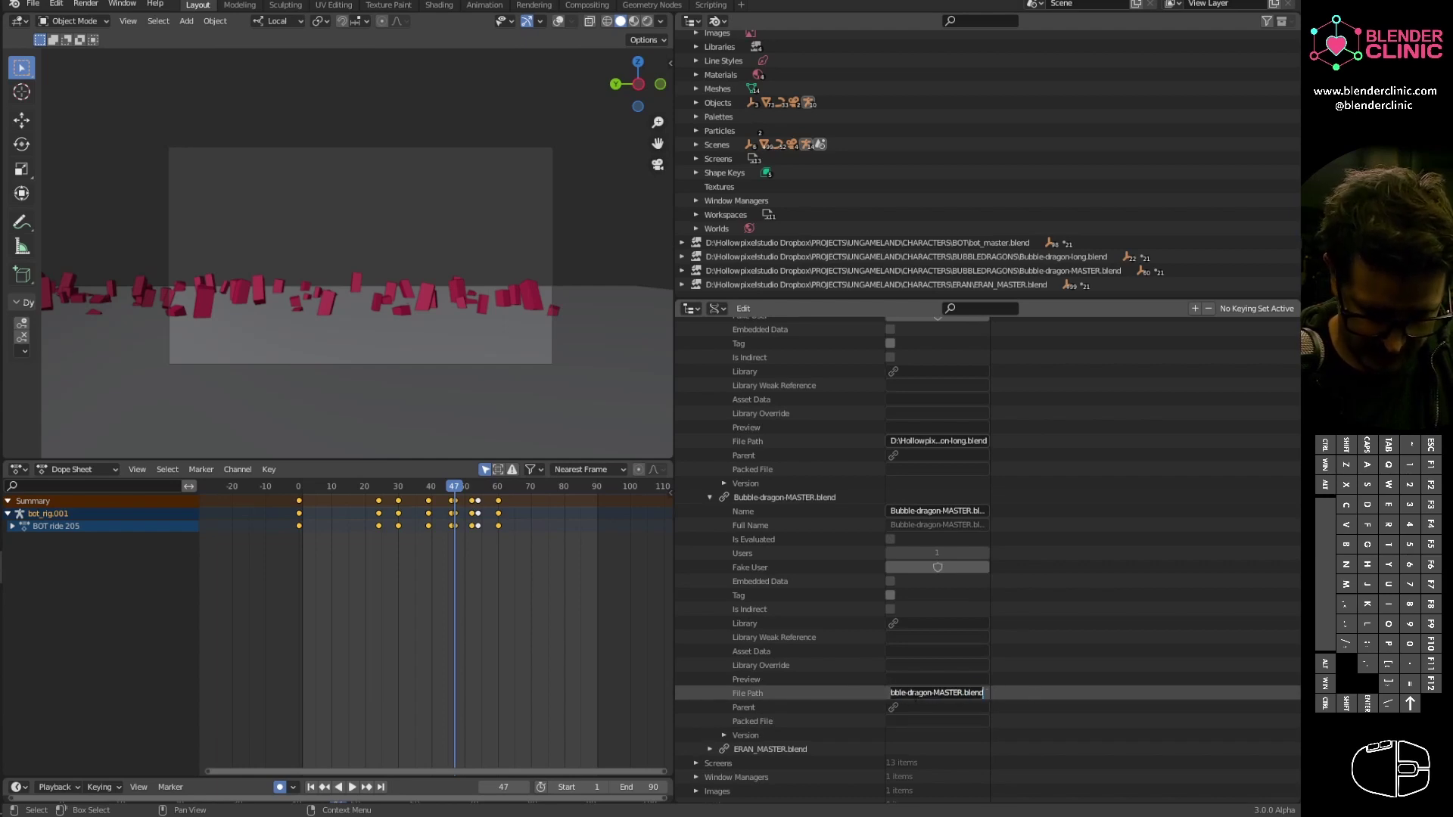
left_click(923, 694)
key("Left")
key("Left")
key("Left")
key("Left")
key("Left")
key("Left")
key("Left")
key("Left")
key("Left")
key("Left")
key("Left")
key("Left")
key("Left")
key("Left")
key("Left")
key("Left")
key("Left")
key("Left")
key("Left")
key("Left")
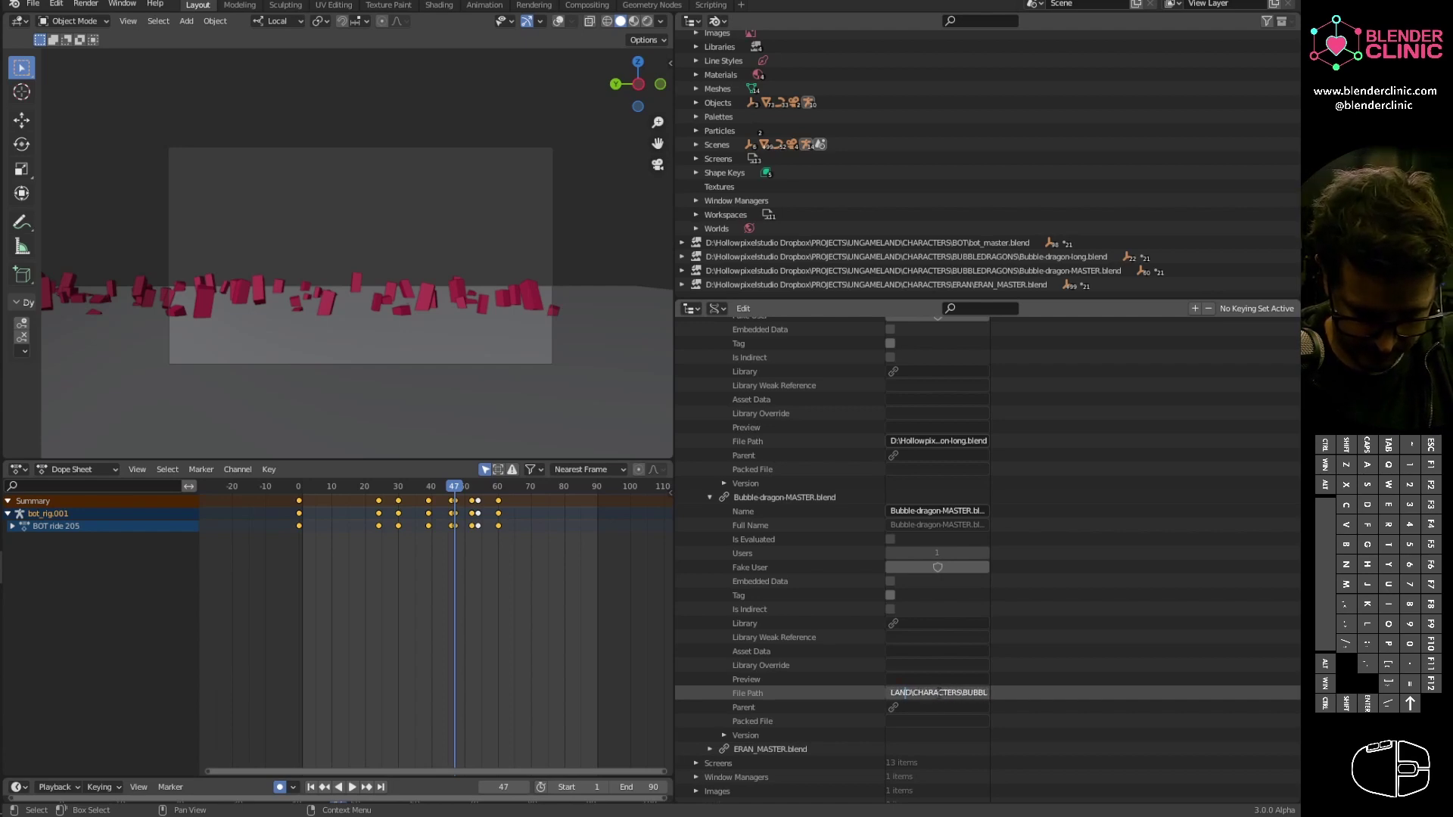
left_click(914, 694, "shift")
left_click(913, 693, "shift")
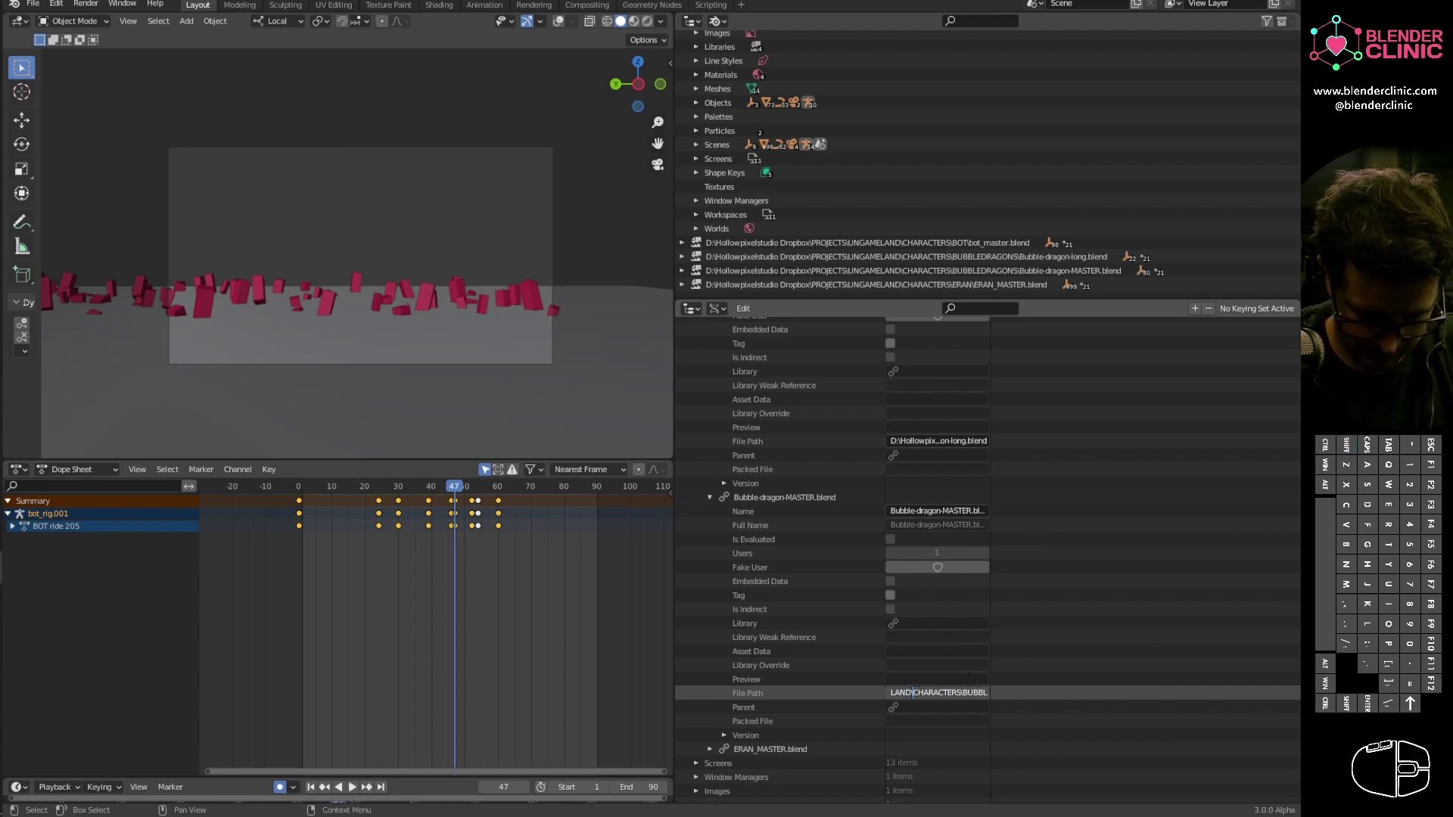
type("_PRODUCTION_2021")
left_click_drag(951, 693, 871, 693)
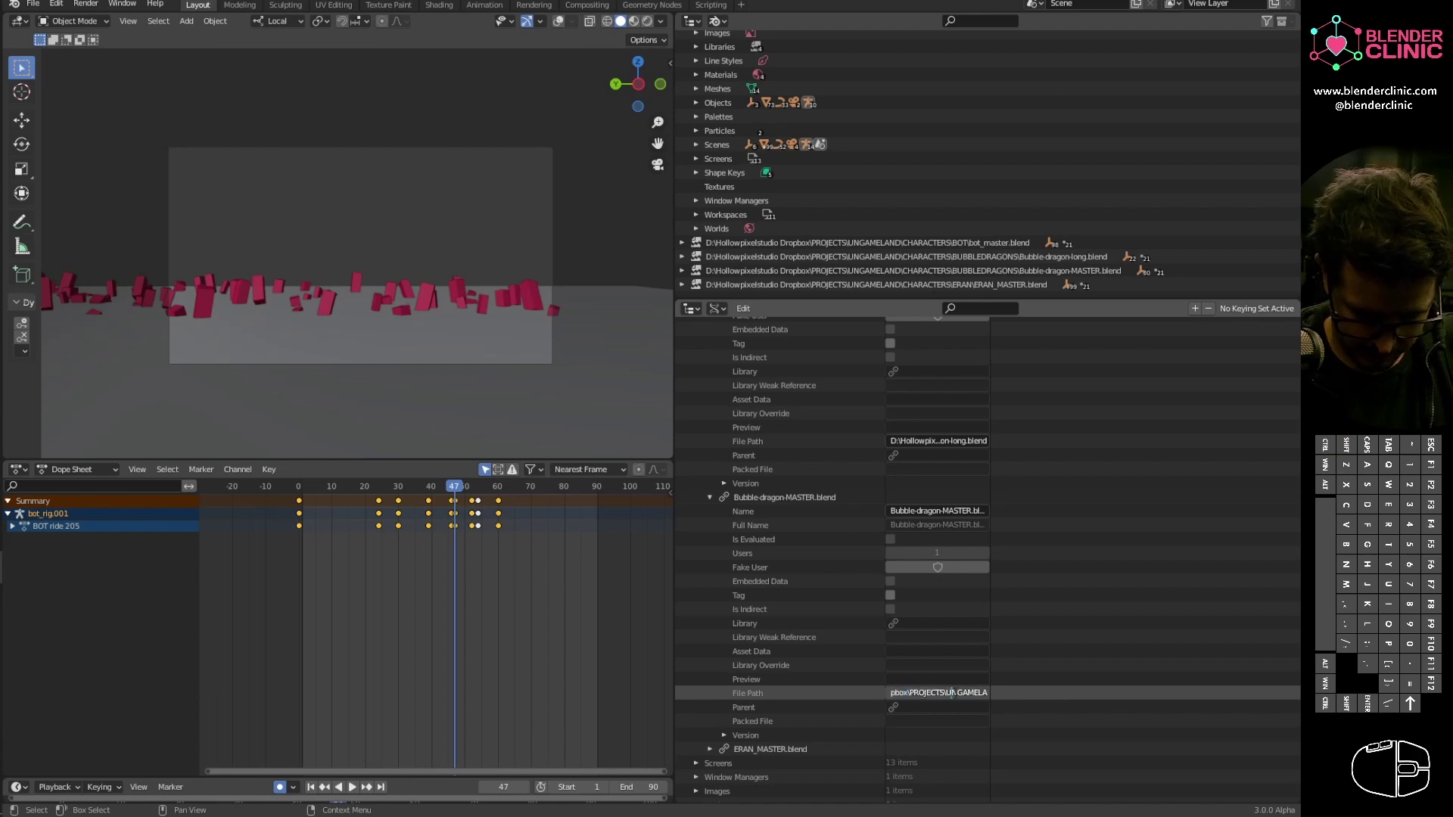
key("Right")
key("Right")
key("Right")
key("Right")
key("Right")
key("Right")
key("Right")
key("Right")
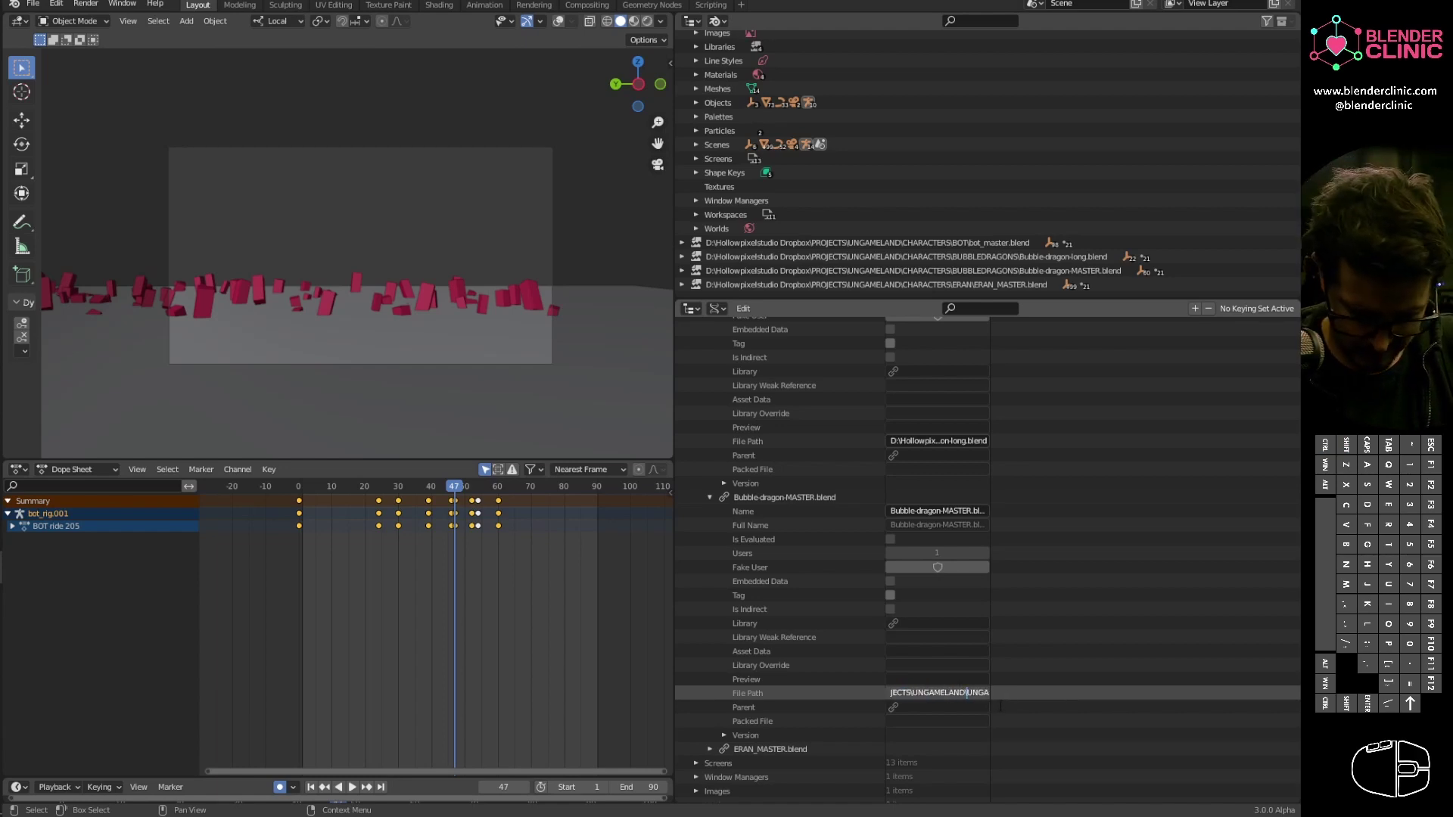
left_click(1075, 692)
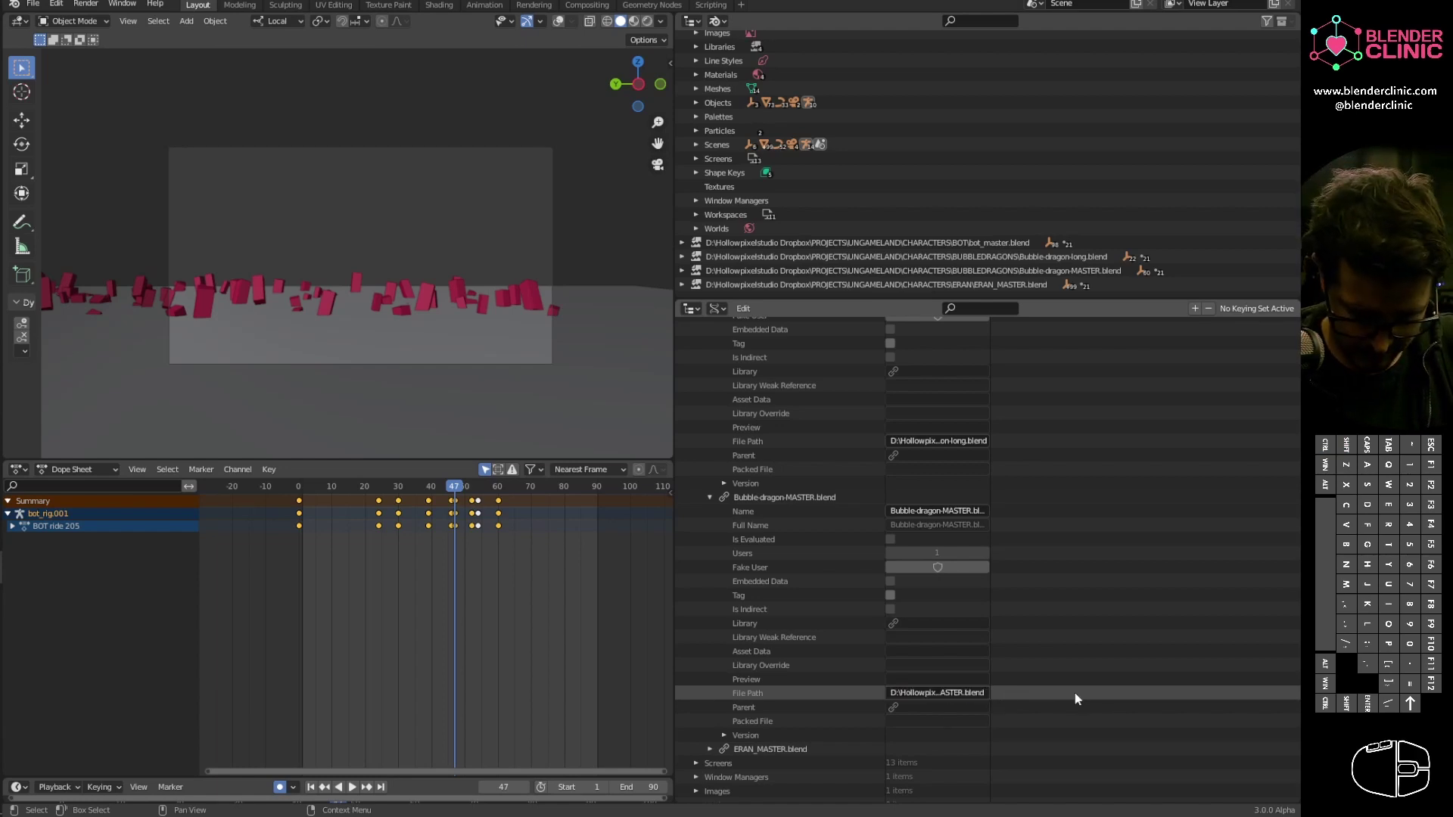
Step: Insert the UNGAMELAND_PRODUCTION_2021\ folder before CHARACTERS in the file path of ERAN_MASTER.blend
left_click(711, 749)
scroll(800, 675, "down", 10)
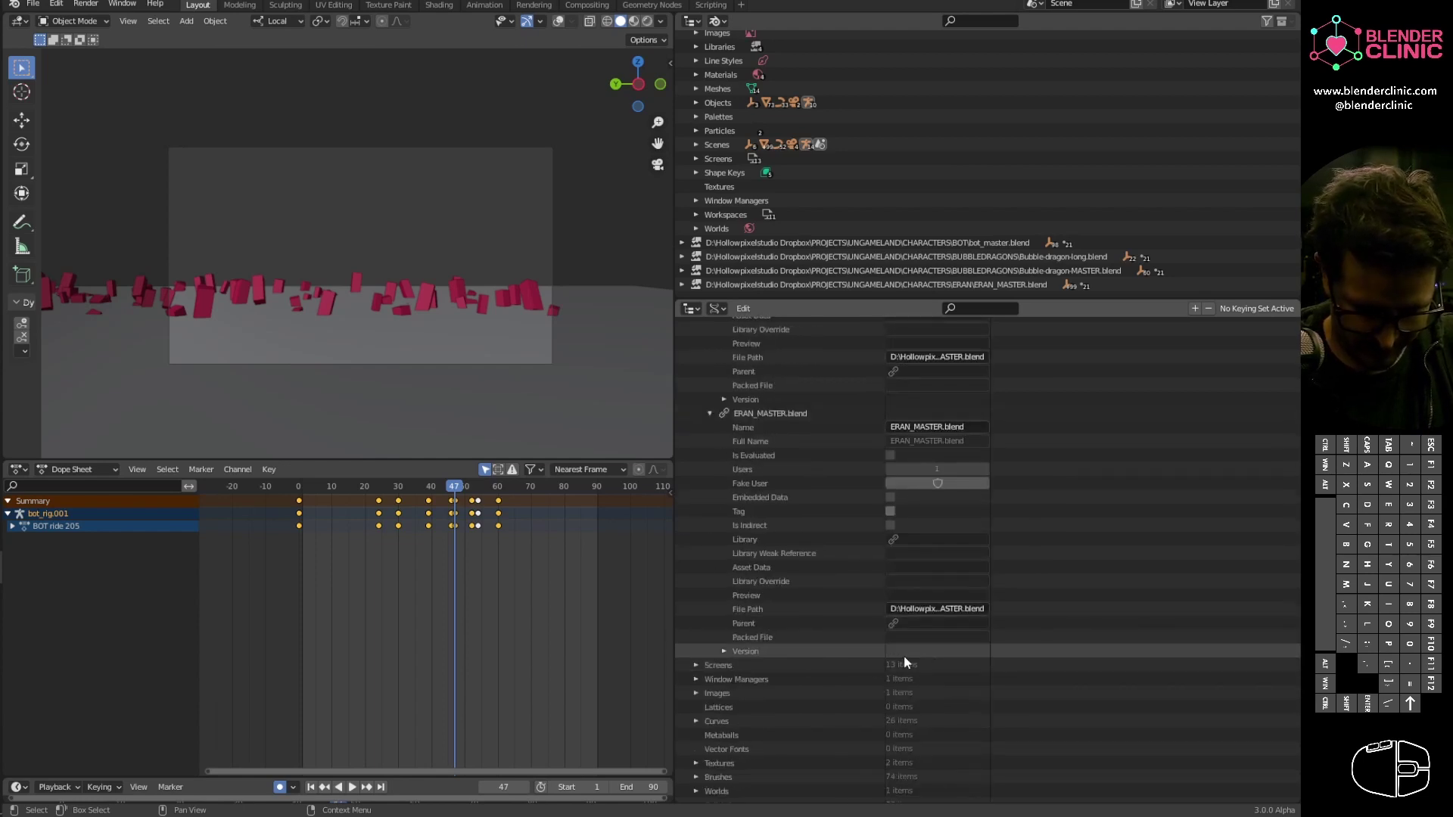
left_click(943, 611)
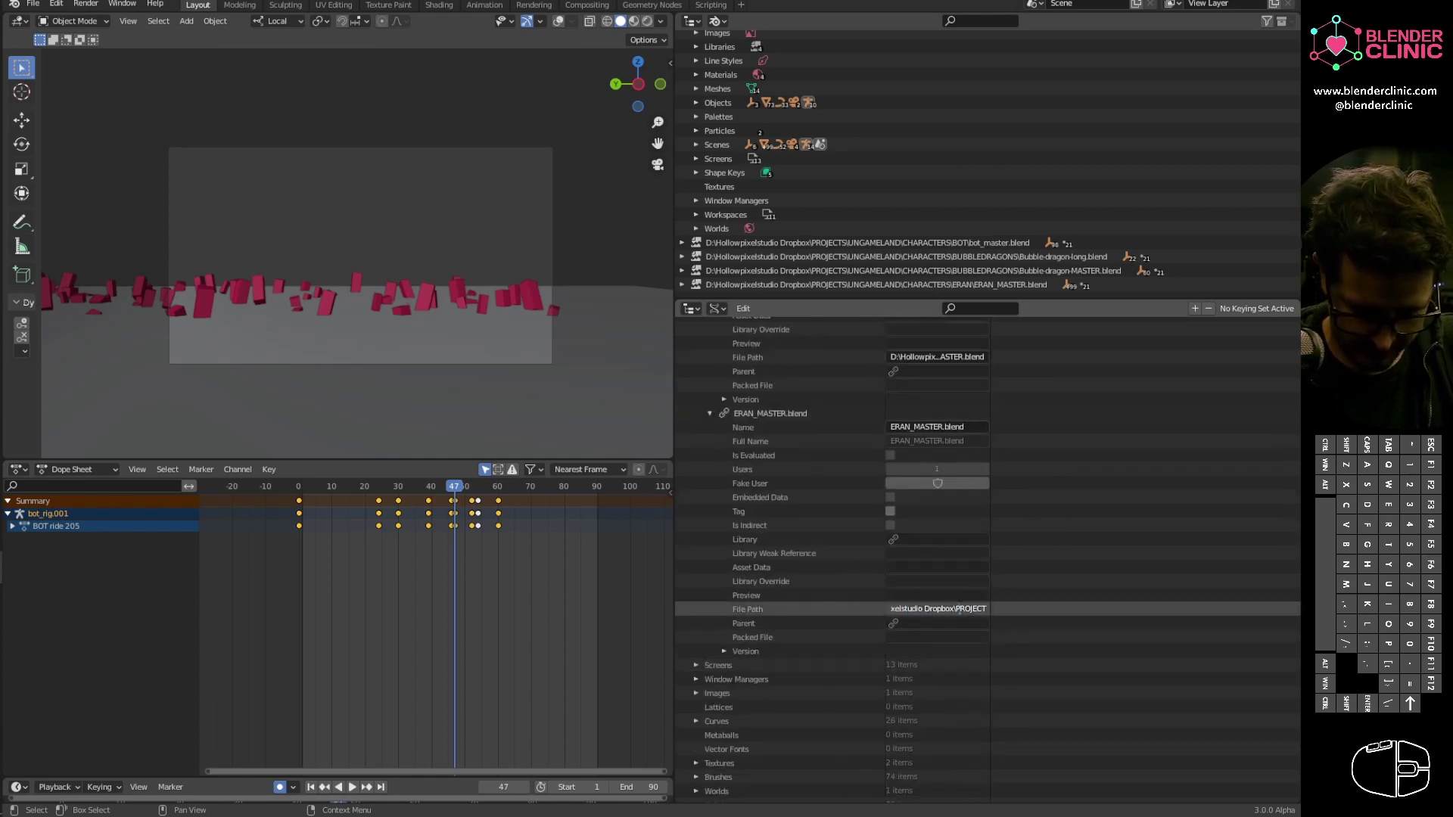
left_click(943, 611)
left_click_drag(942, 609, 1039, 610)
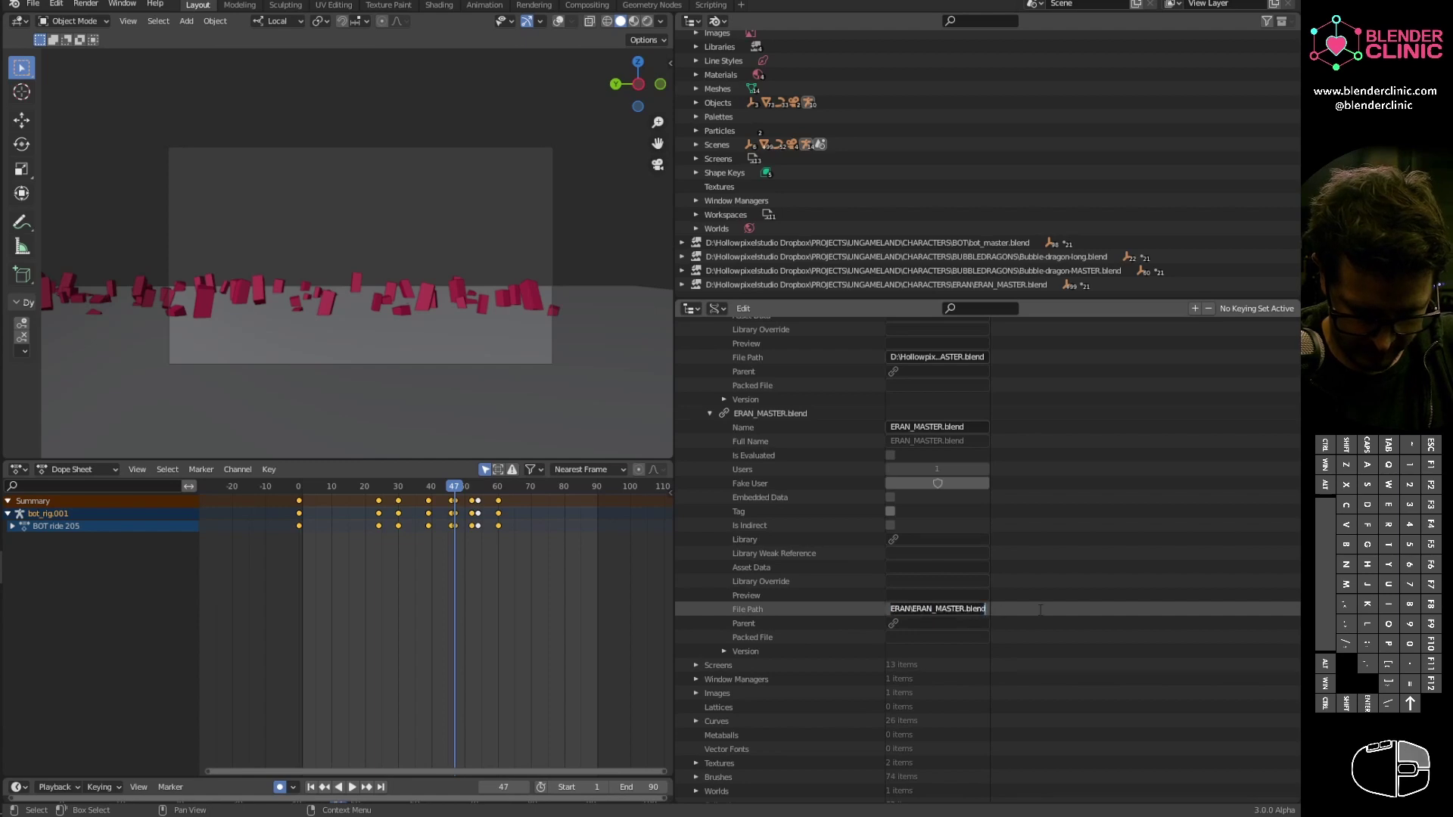
left_click(900, 609)
key("Left")
key("Left")
key("Left")
key("Left")
key("Left")
key("Left")
key("Left")
key("Left")
key("Left")
key("Left")
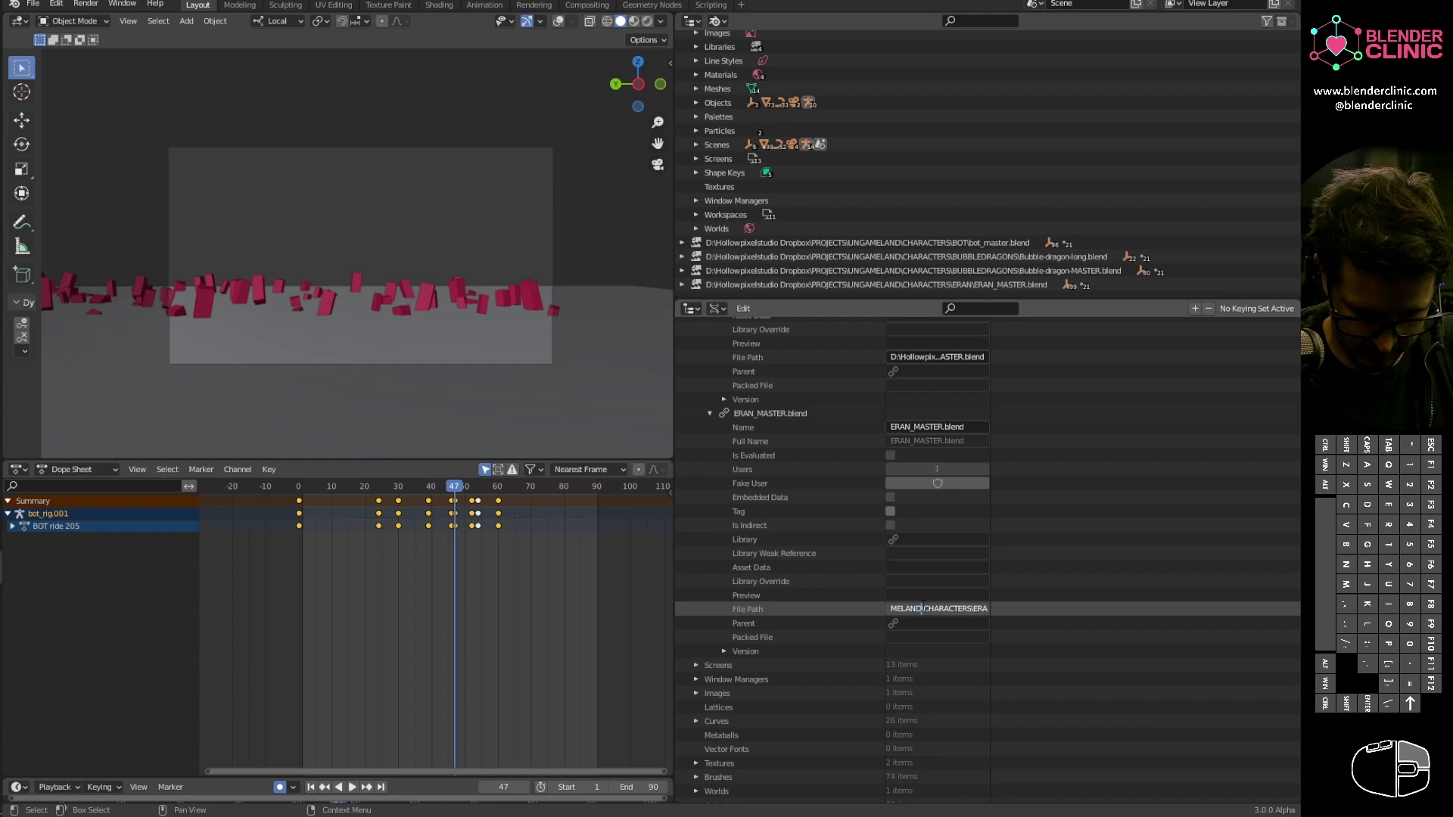
type("_PRODUCTION_2021\\CHAR")
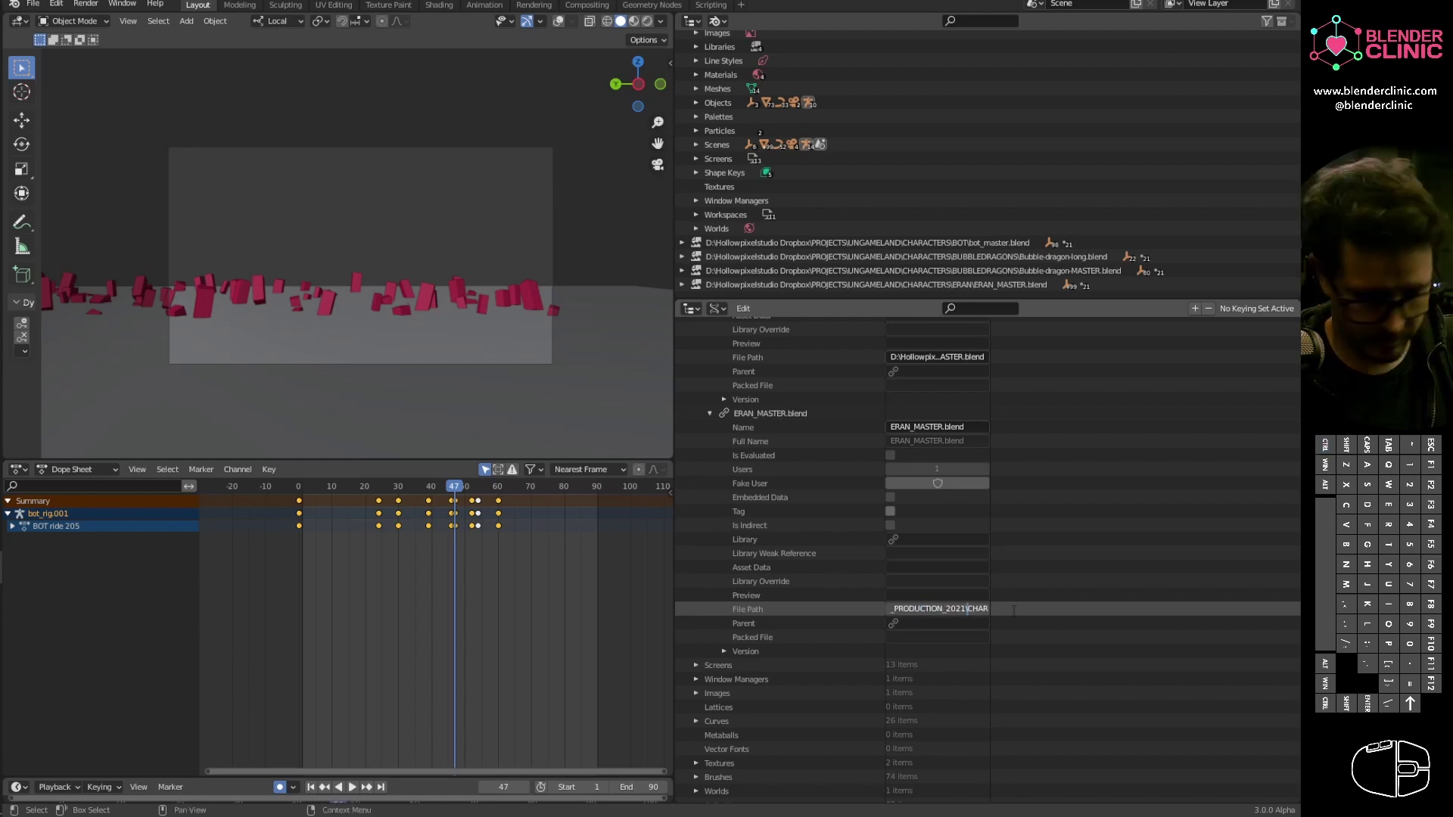
key("Return")
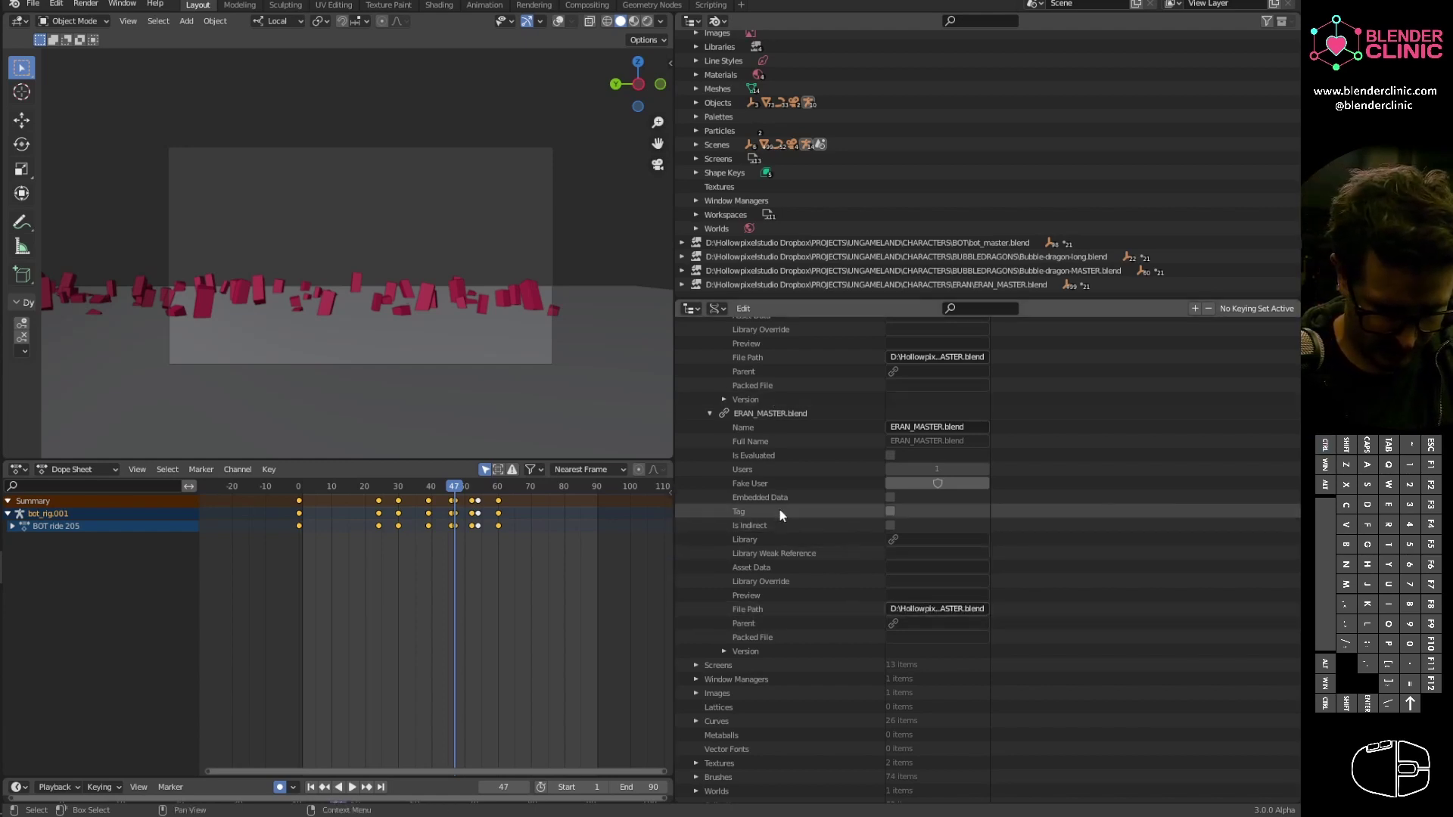
Step: Collapse the expanded properties of all four character library entries in the Data API outliner
scroll(756, 500, "up", 8)
left_click_drag(711, 469, 711, 496)
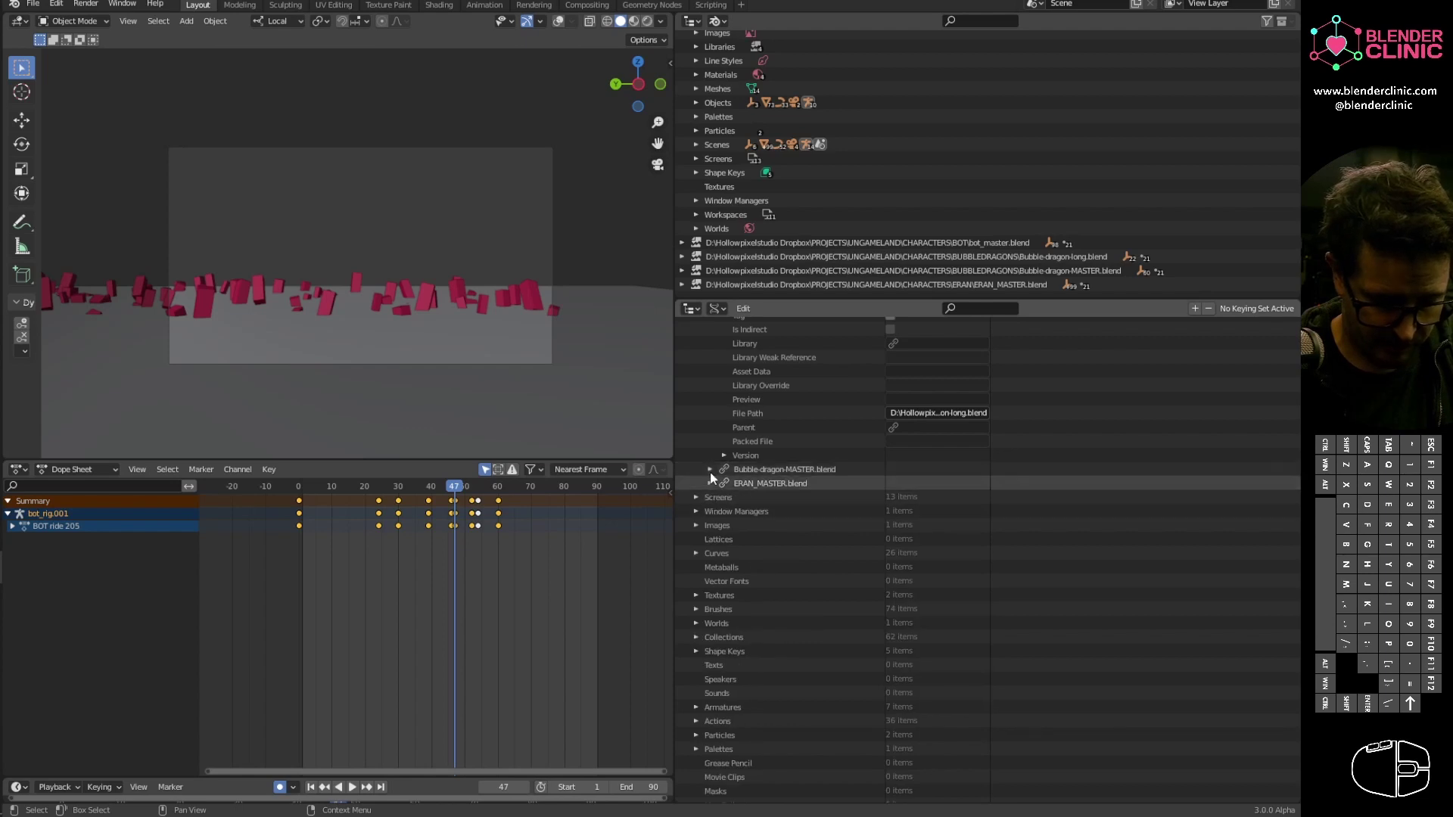
scroll(707, 470, "up", 9)
left_click(704, 469)
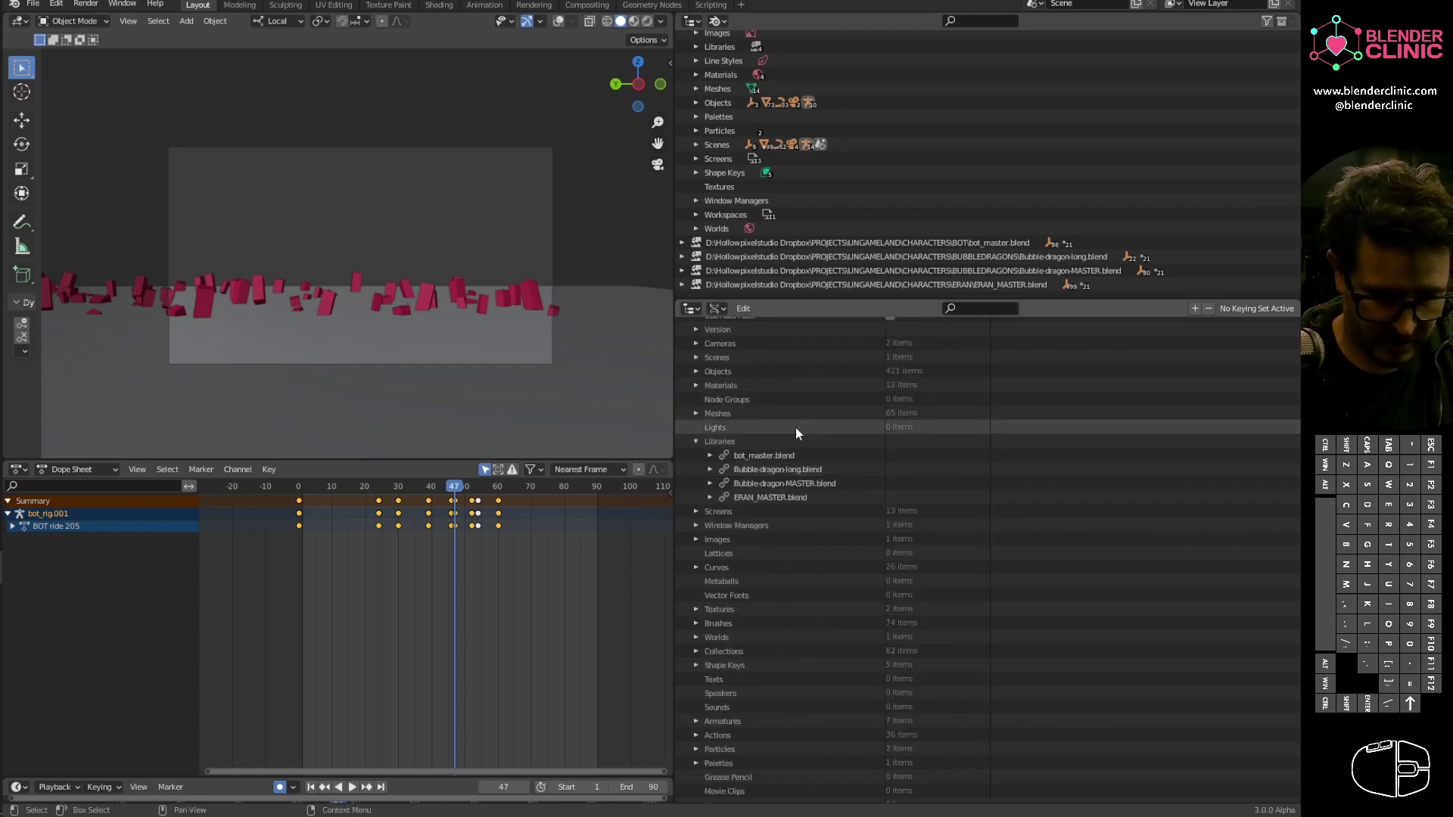
Step: Save the shot file as UNGAMEep01-sht-sc01-sh0205test.blend
left_click(33, 4)
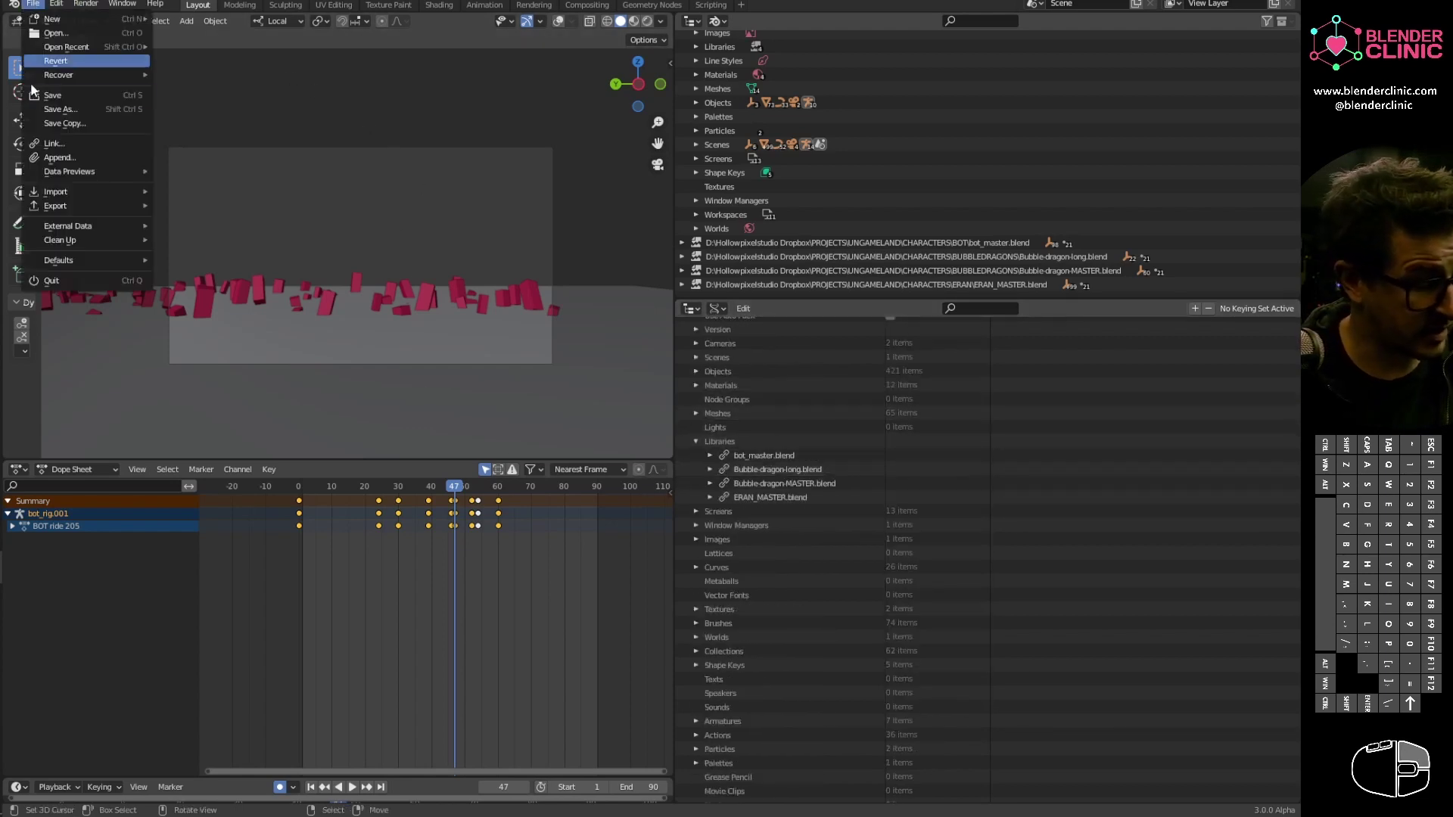
left_click(39, 111)
double_click(419, 279)
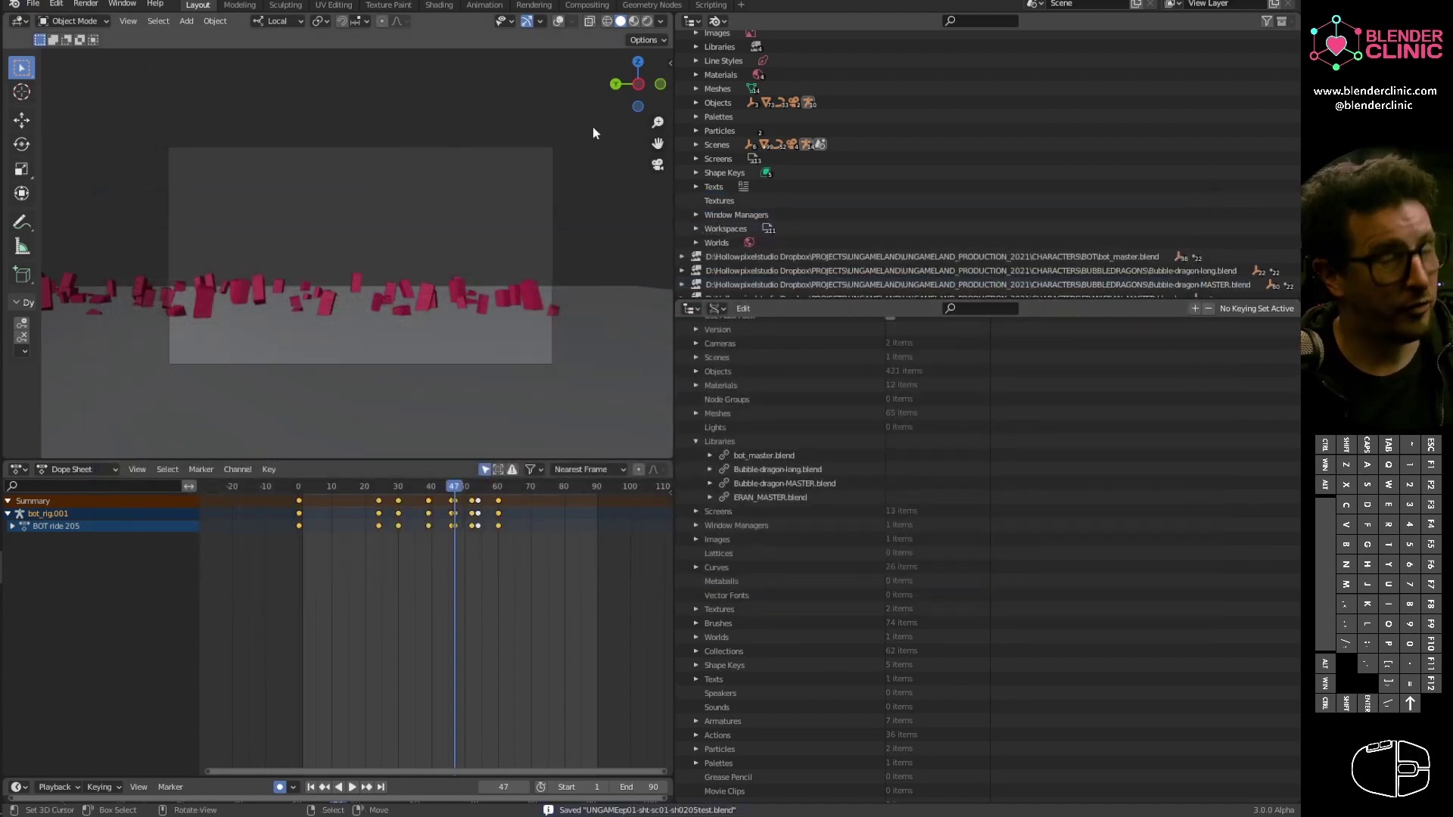
Step: Revert the shot to its saved version so the linked libraries reload from the edited paths
middle_click_drag(345, 175, 477, 256)
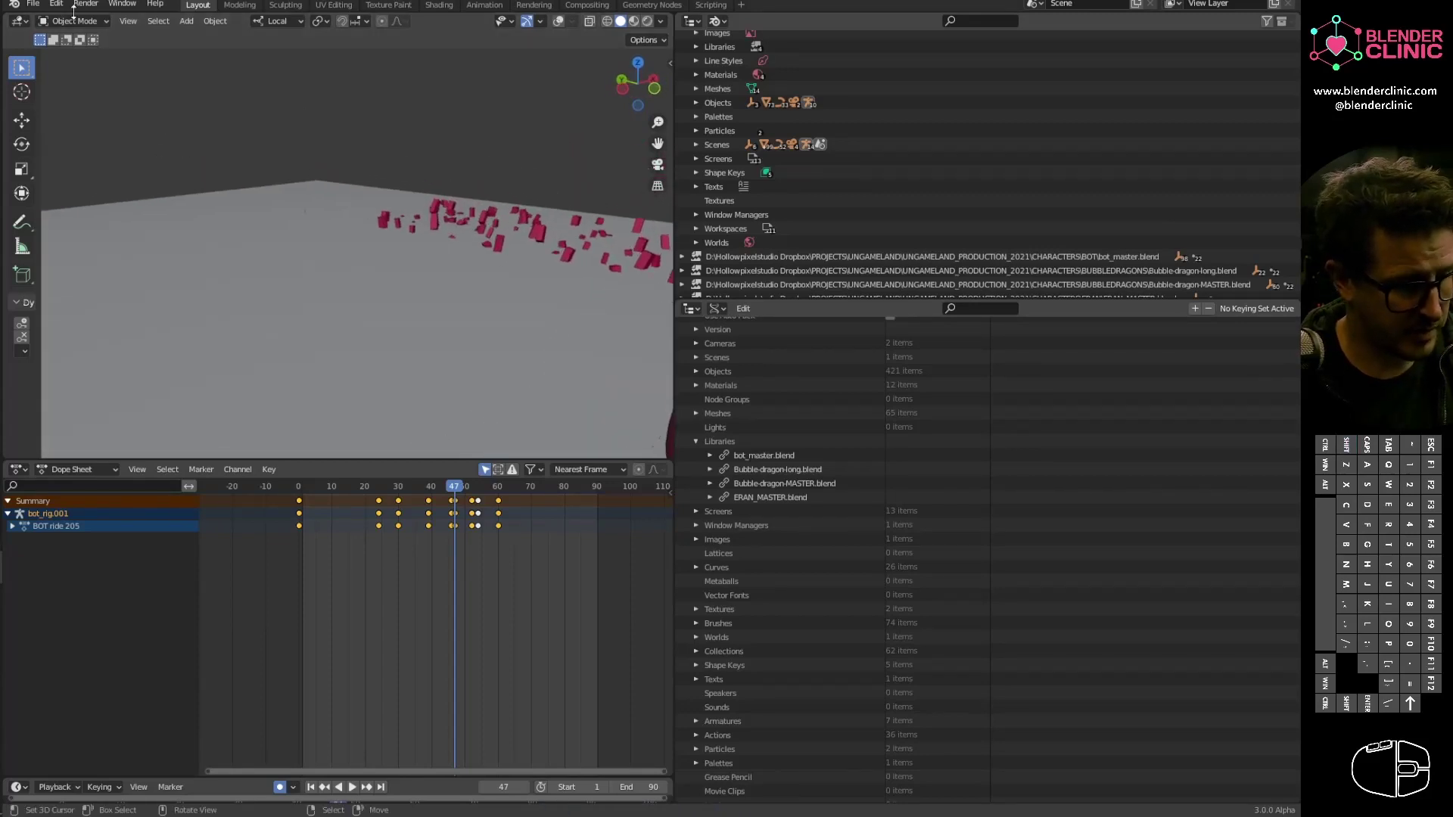
left_click(35, 6)
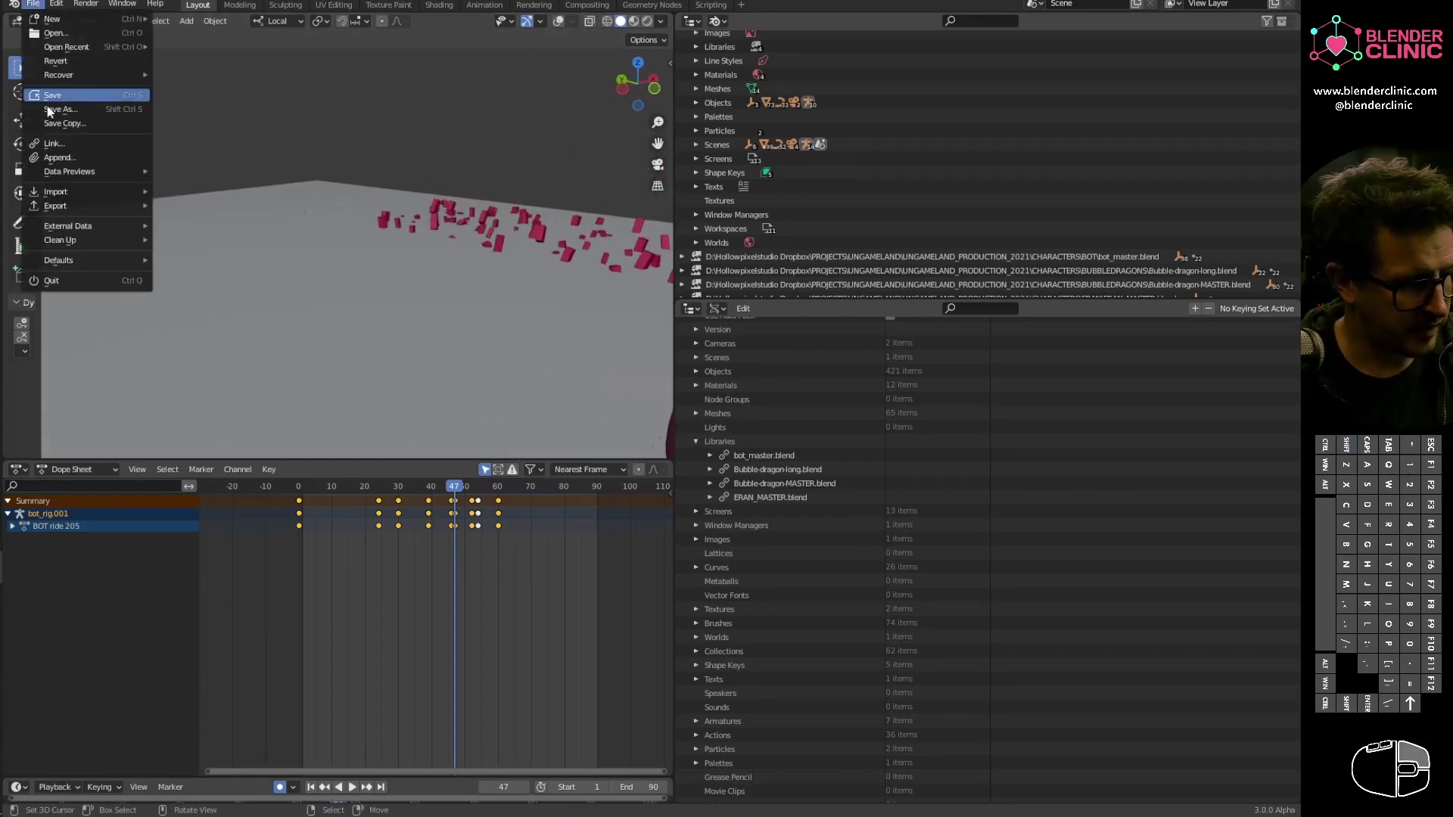
left_click(57, 62)
left_click(57, 56)
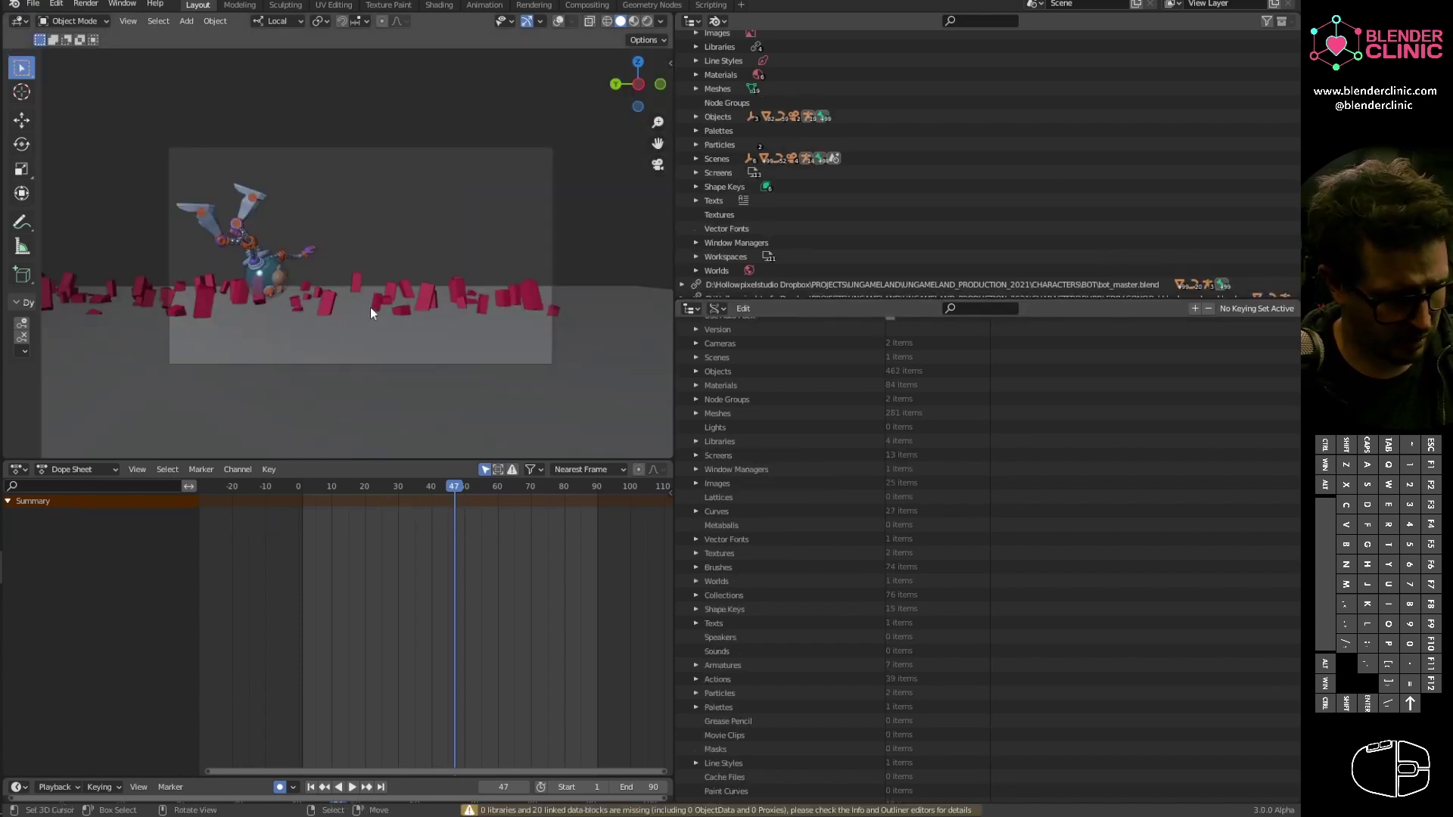
Step: Inspect the reloaded characters in the scene and select the four linked library entries from bot_master.blend to ERAN_MASTER.blend
middle_click_drag(306, 350, 164, 295)
right_click(330, 251)
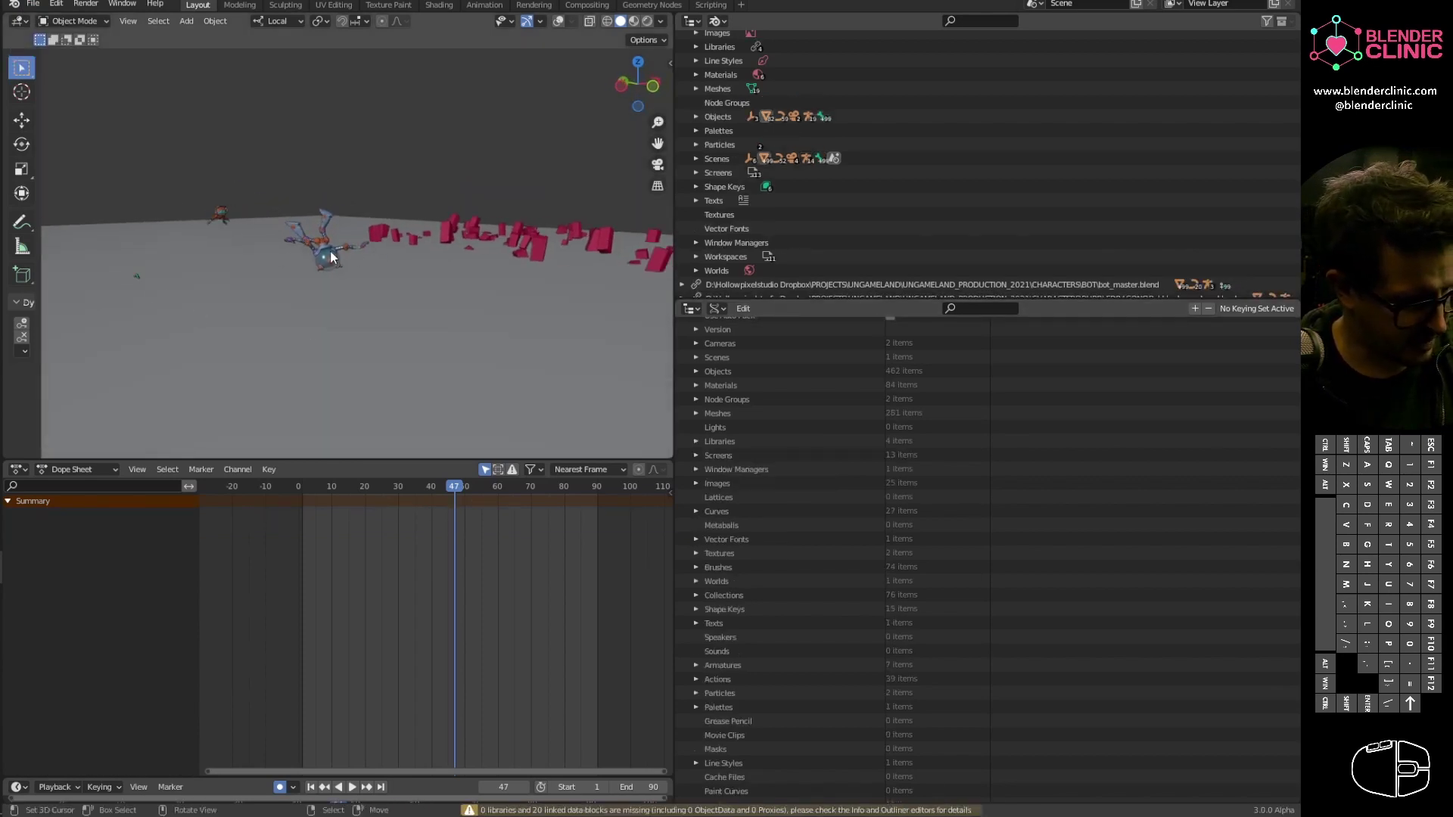
right_click(210, 211)
scroll(832, 248, "down", 2)
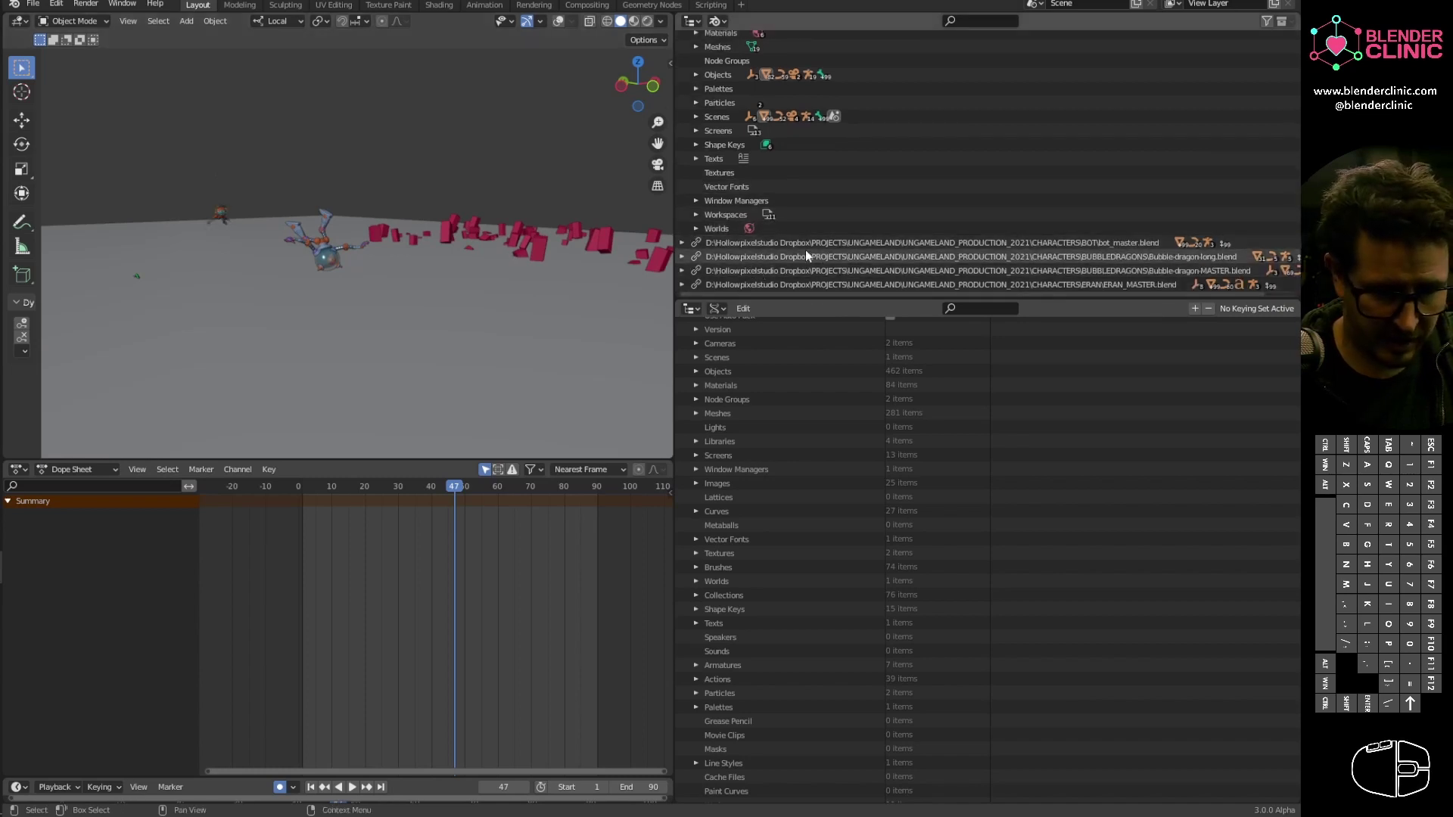
left_click(805, 244)
left_click(839, 286, "shift")
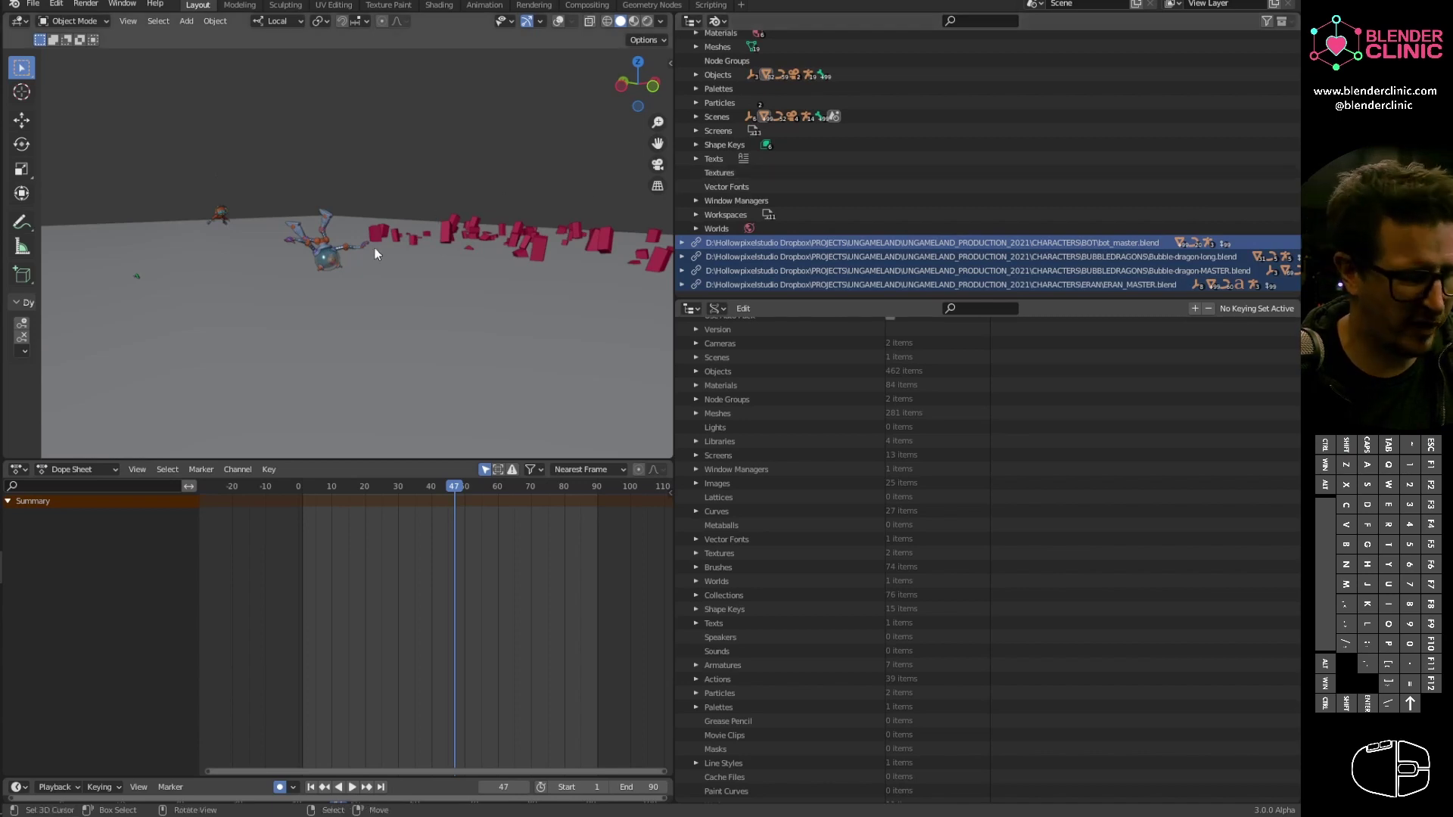
Step: Go to frame 0, play the animation and examine the reloaded characters from several angles
middle_click_drag(376, 254, 499, 266)
middle_click_drag(345, 285, 540, 236, "shift")
scroll(454, 277, "down", 3)
middle_click_drag(439, 280, 387, 280)
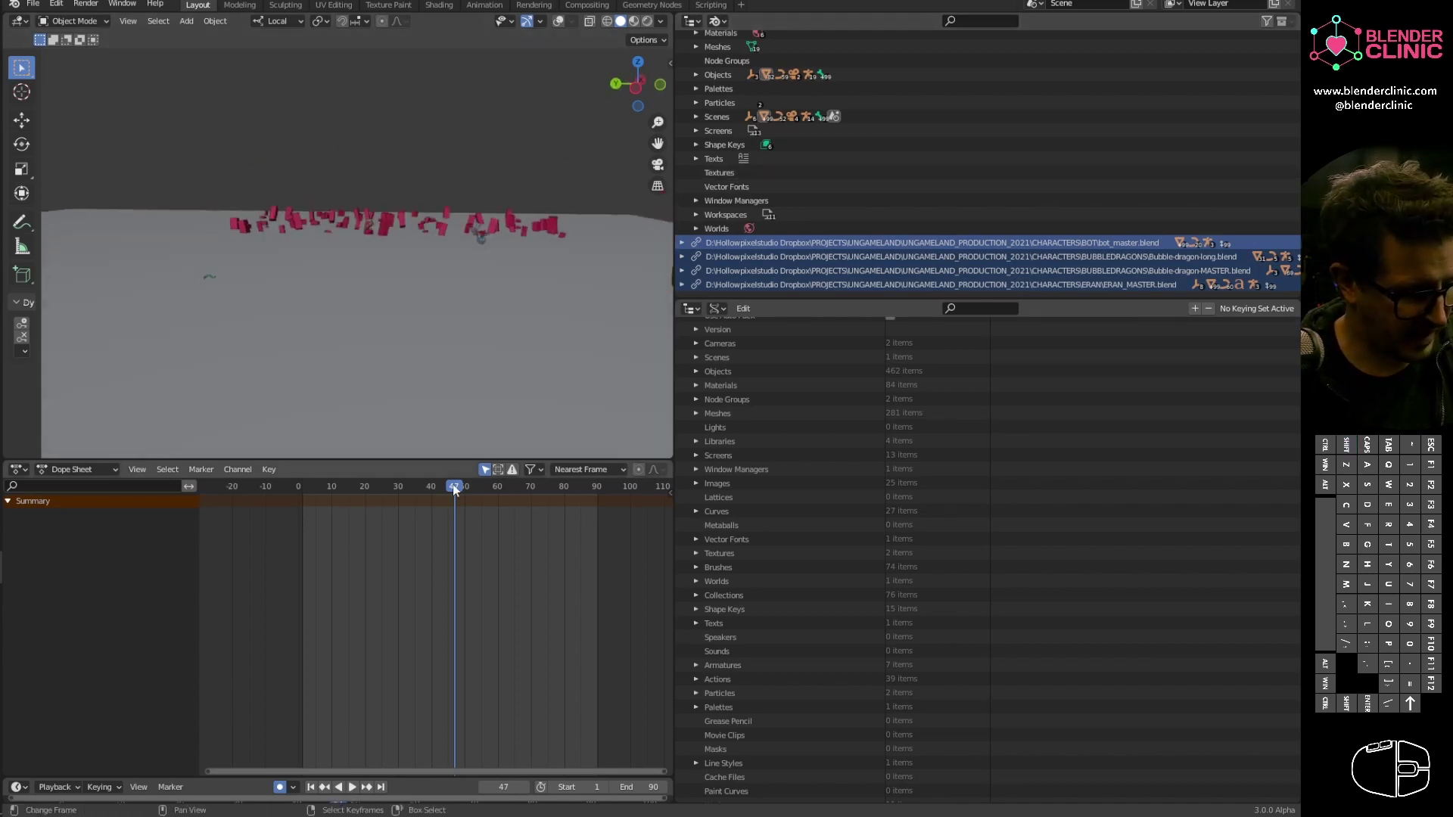
middle_click_drag(515, 292, 407, 289, "shift")
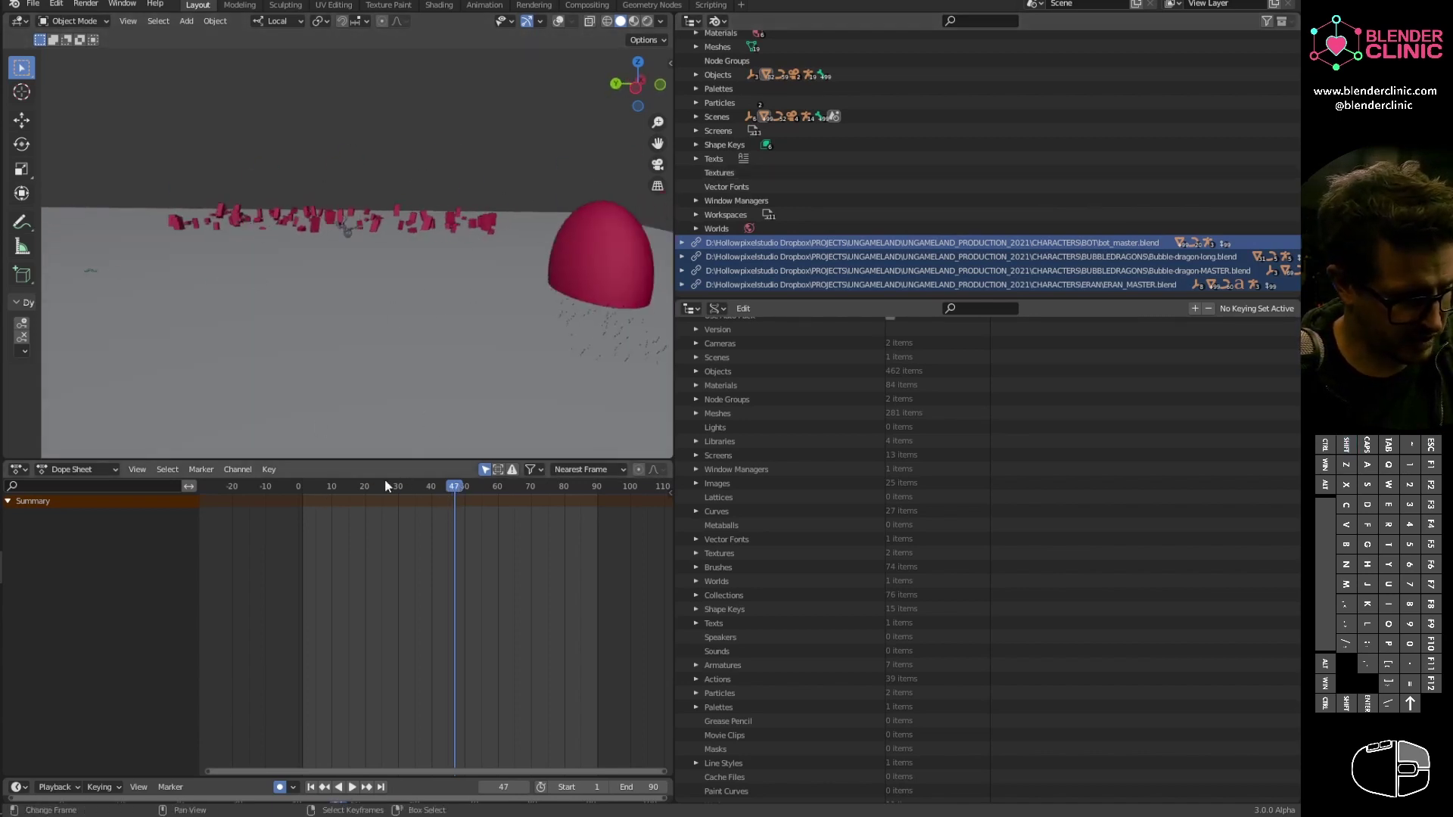
left_click_drag(385, 484, 298, 489)
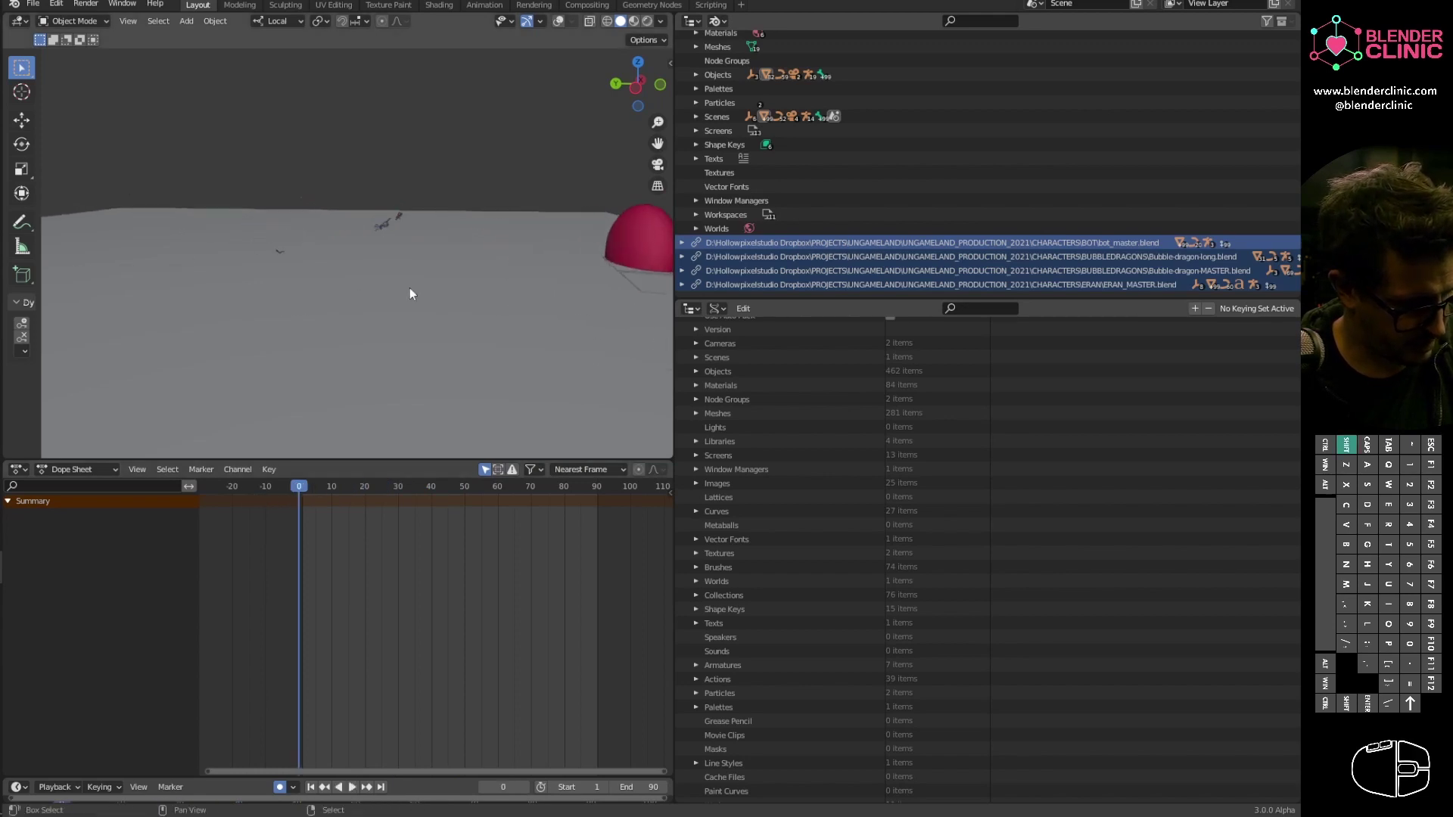
key("space")
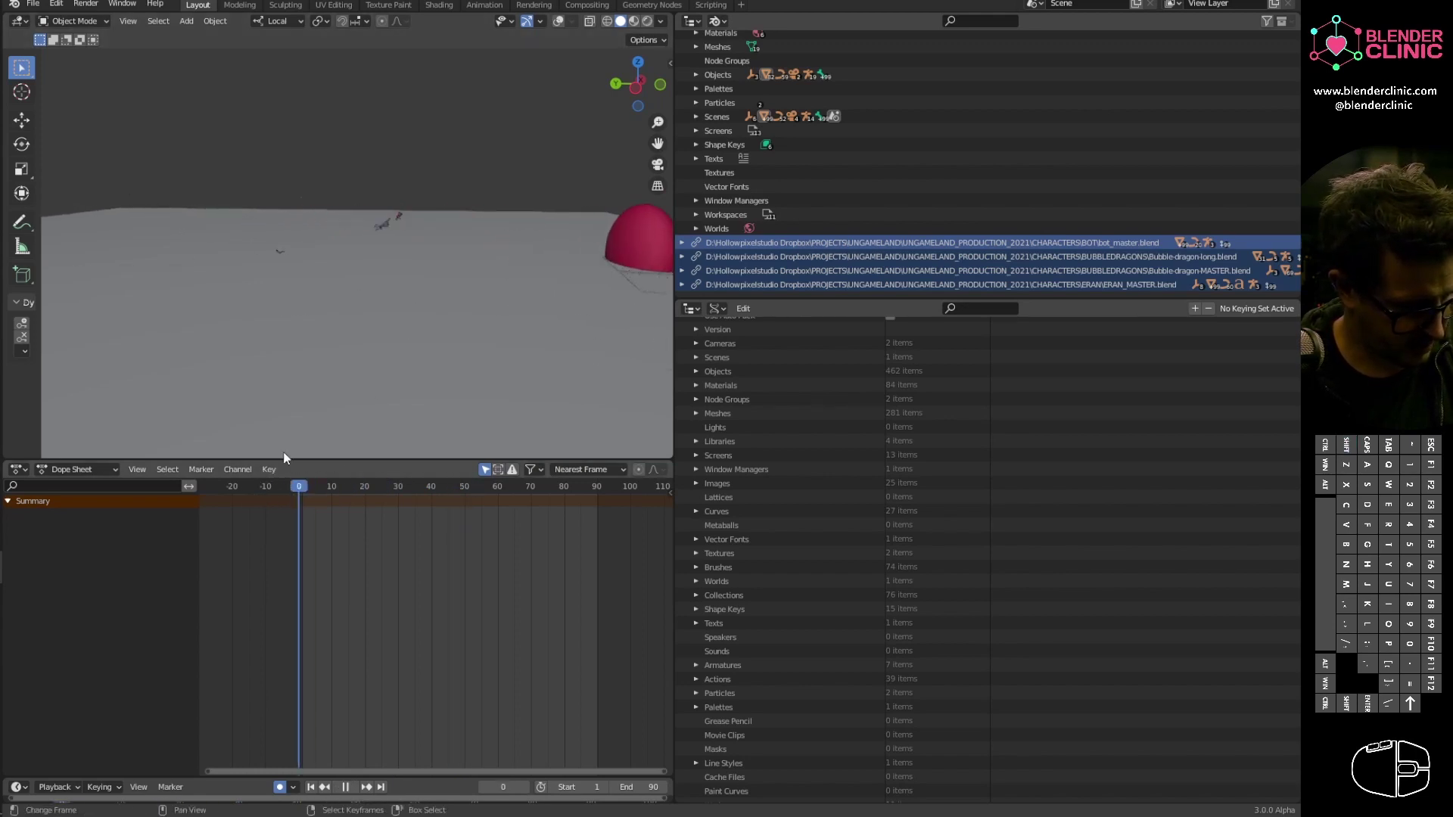
scroll(297, 271, "up", 7)
middle_click_drag(296, 271, 497, 274, "shift")
middle_click_drag(194, 248, 450, 249)
Step: Show the viewport overlays and enlarge the upper outliner to reveal the whole list of data and library paths
left_click(557, 22)
left_click(412, 264, "shift")
middle_click_drag(529, 274, 405, 280)
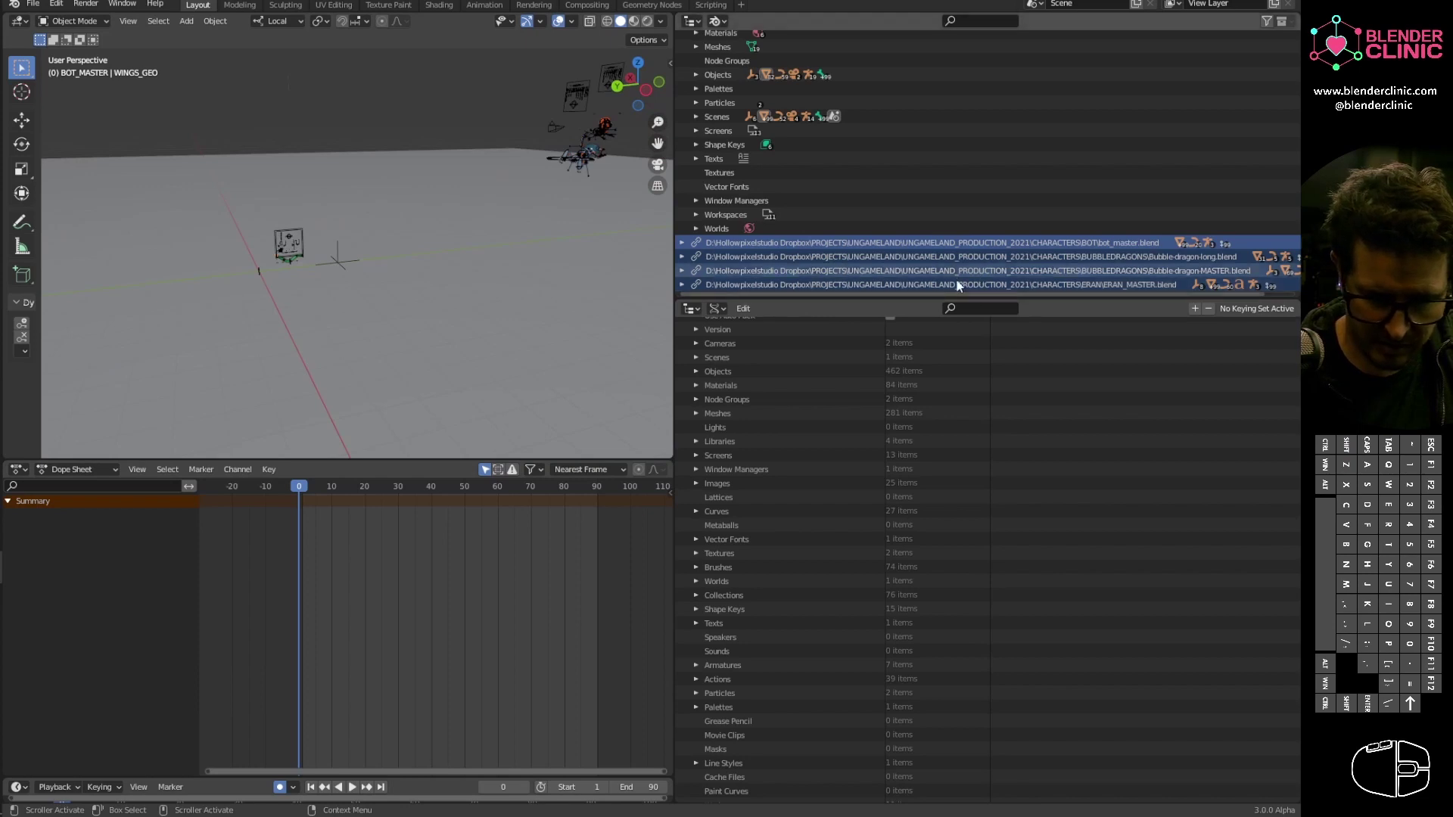
left_click_drag(911, 296, 911, 479)
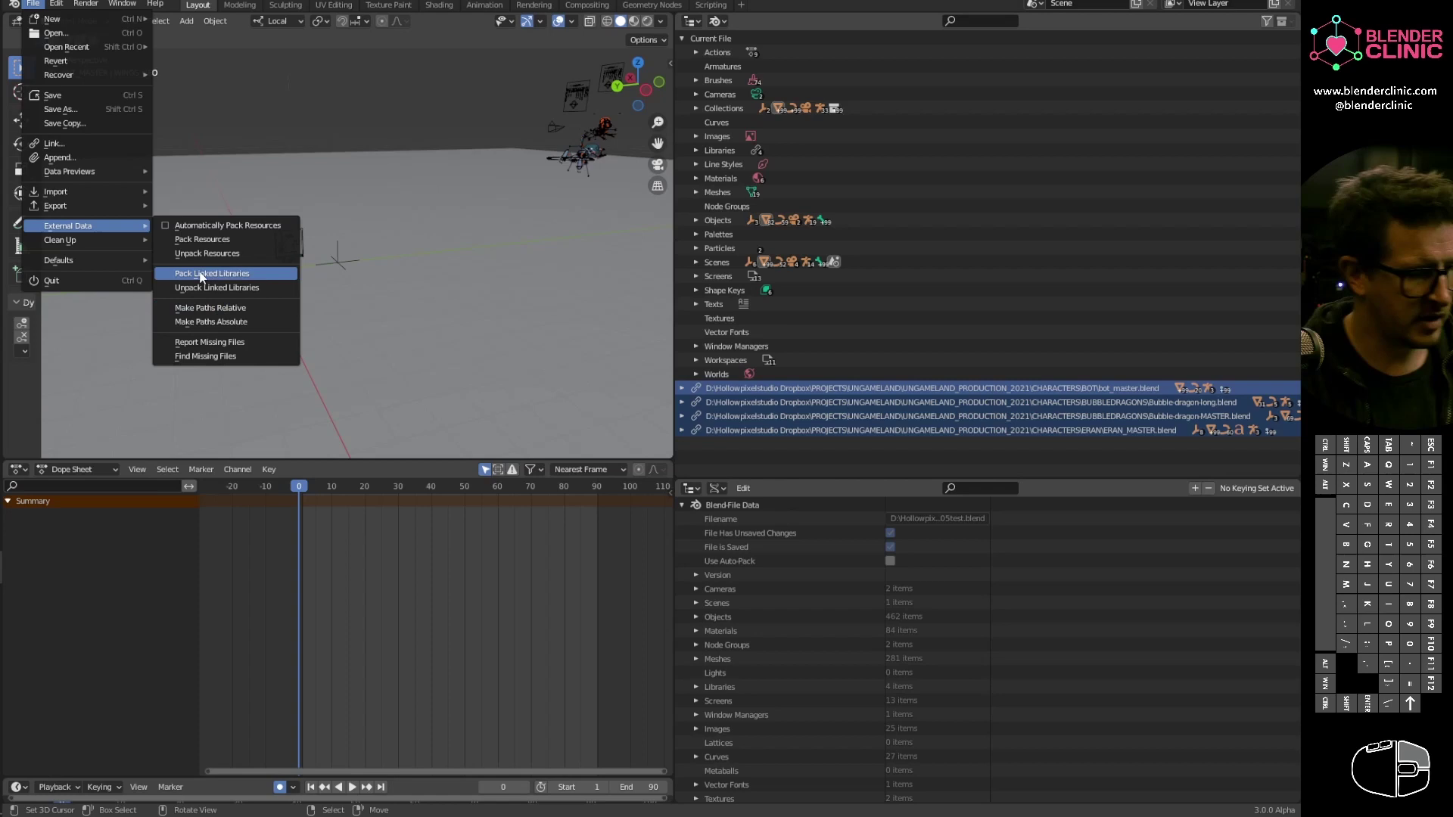
Step: Make all external file paths relative and save the shot file under its current name
key("Escape")
left_click(33, 3)
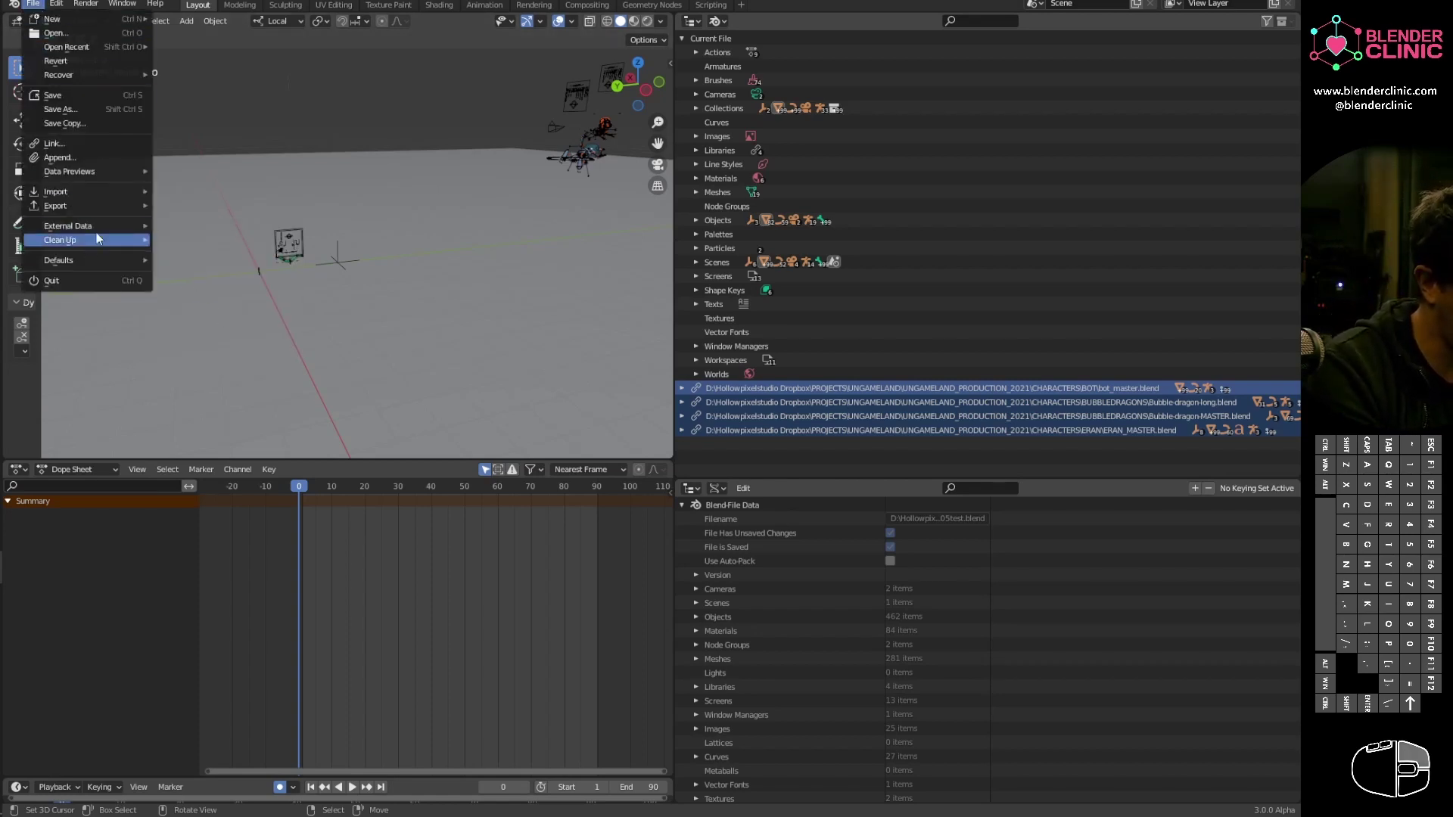
mouse_move(97, 227)
left_click(246, 309)
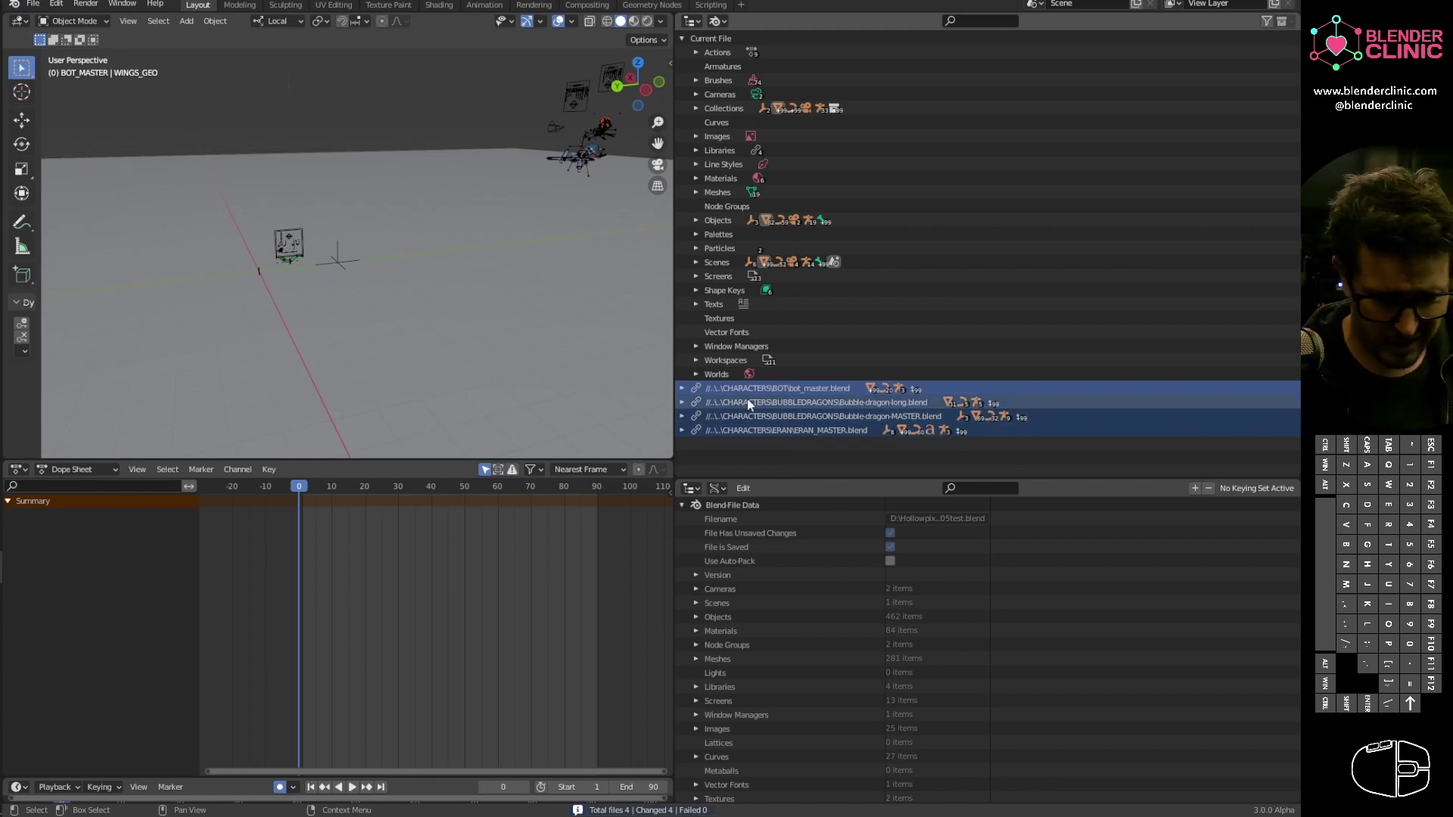
middle_click_drag(428, 315, 479, 307)
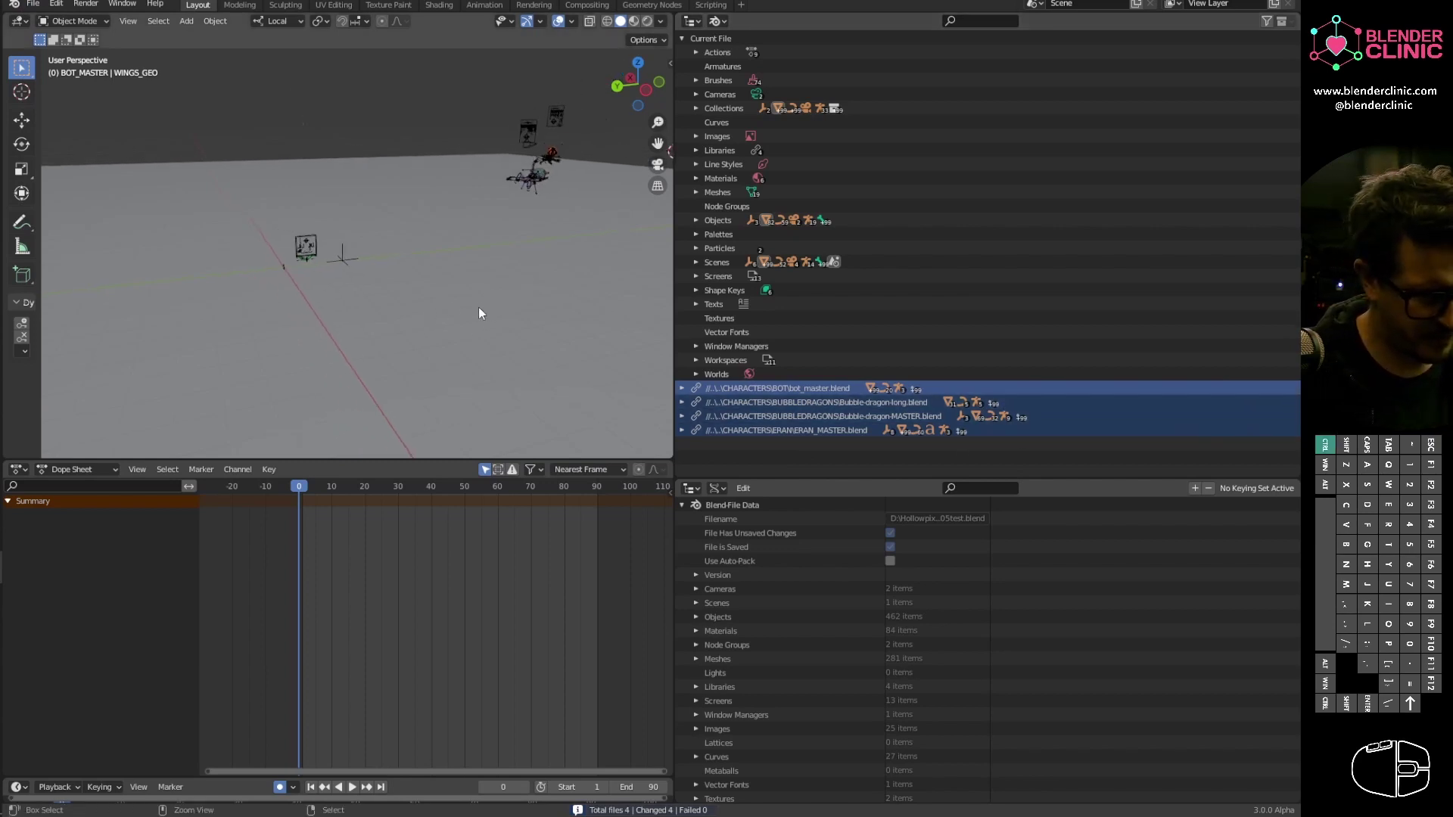
left_click(33, 4)
left_click(72, 97)
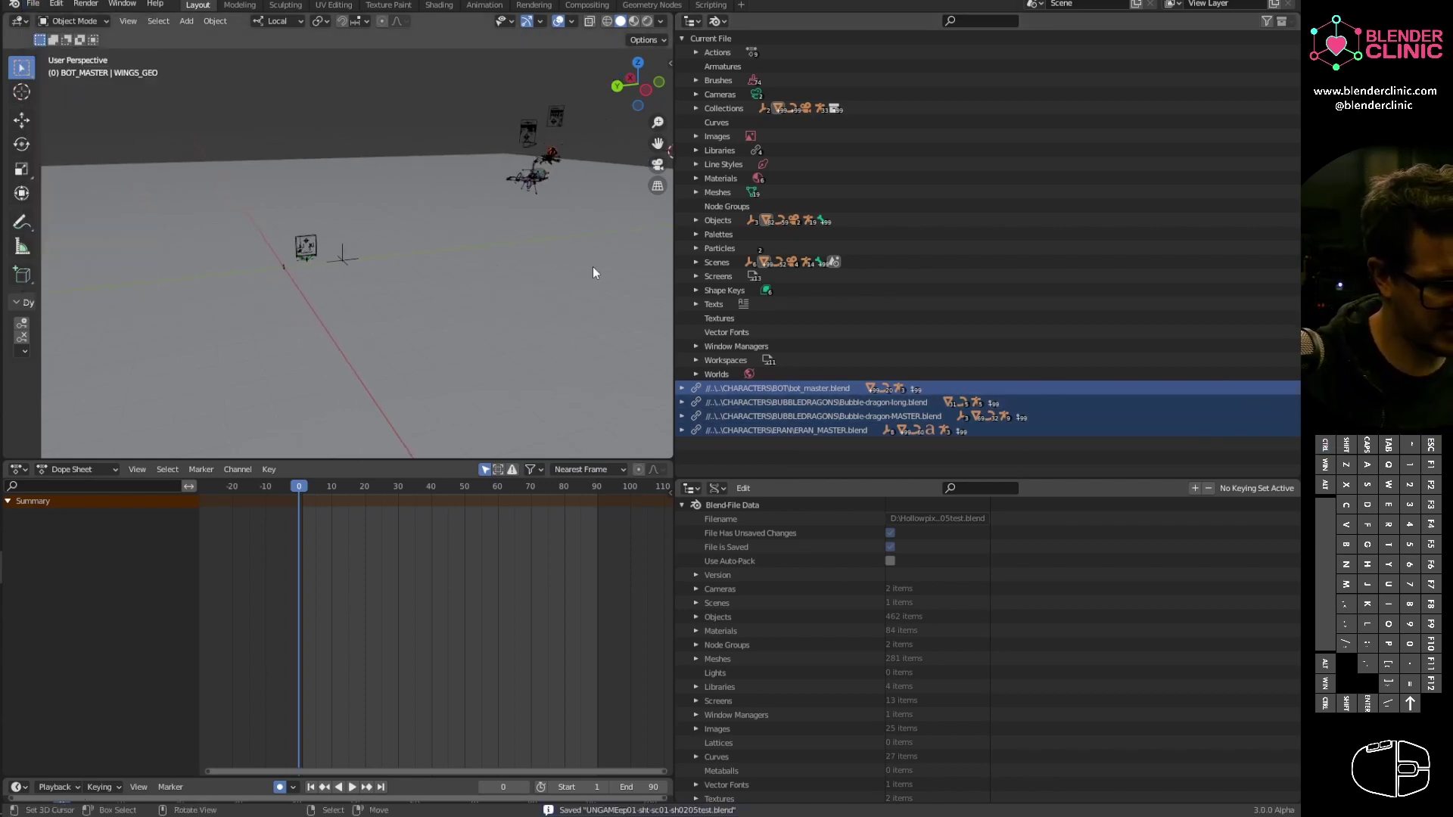
Step: Revert the shot to its saved version and check the linked characters in a left orthographic view
middle_click_drag(593, 266, 439, 271)
left_click(33, 4)
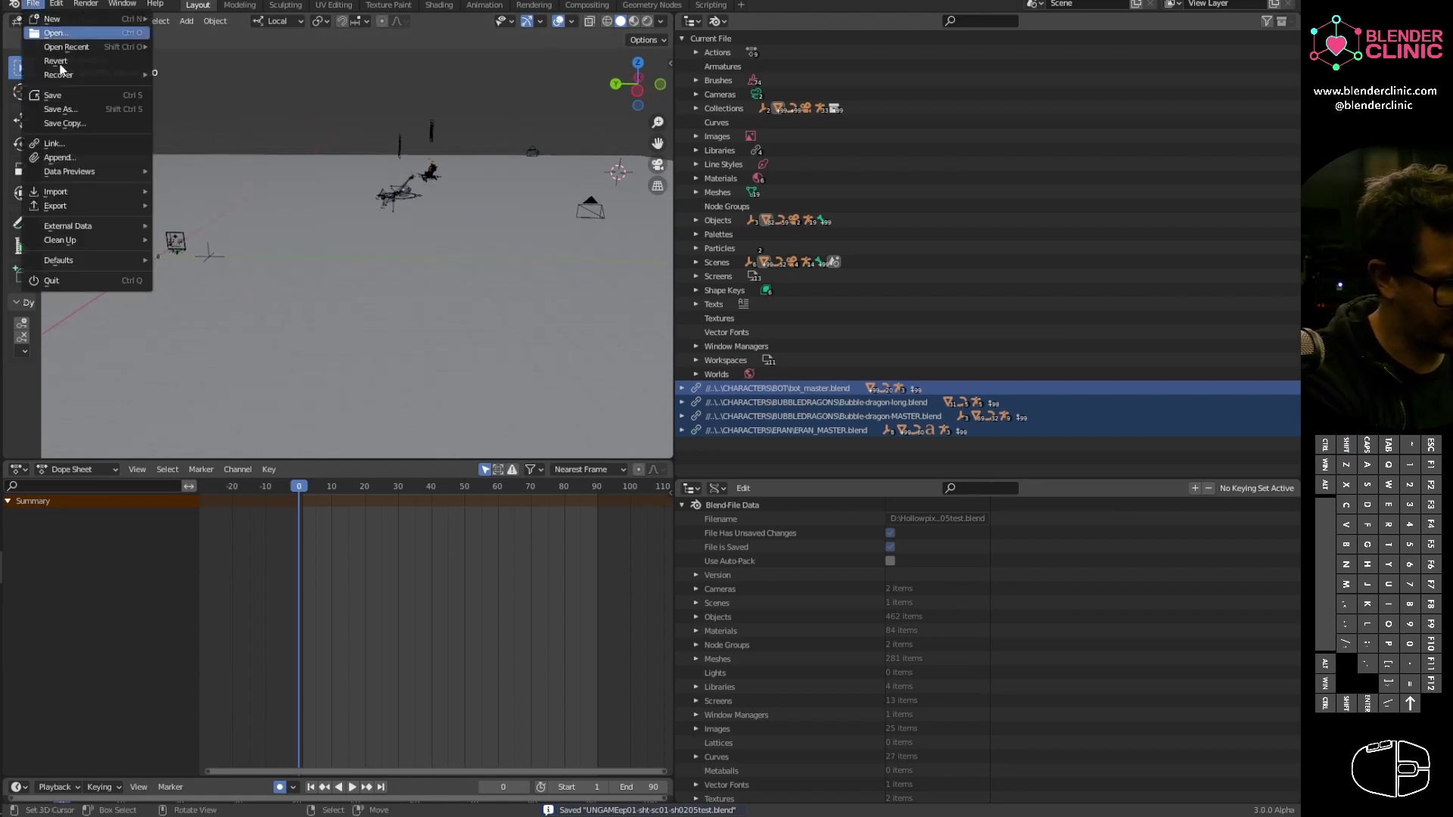
left_click(83, 62)
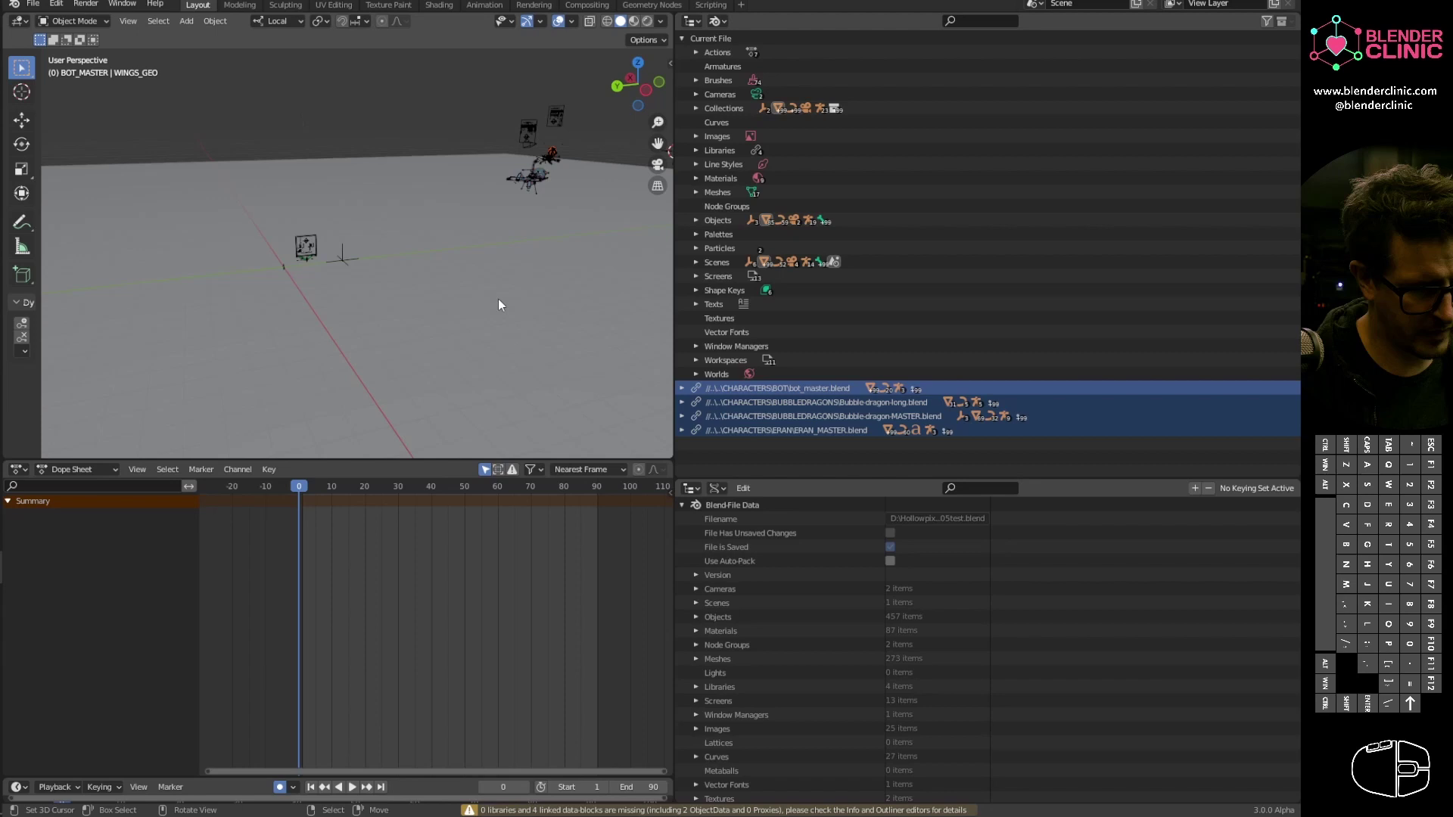
middle_click_drag(498, 298, 525, 328, "alt")
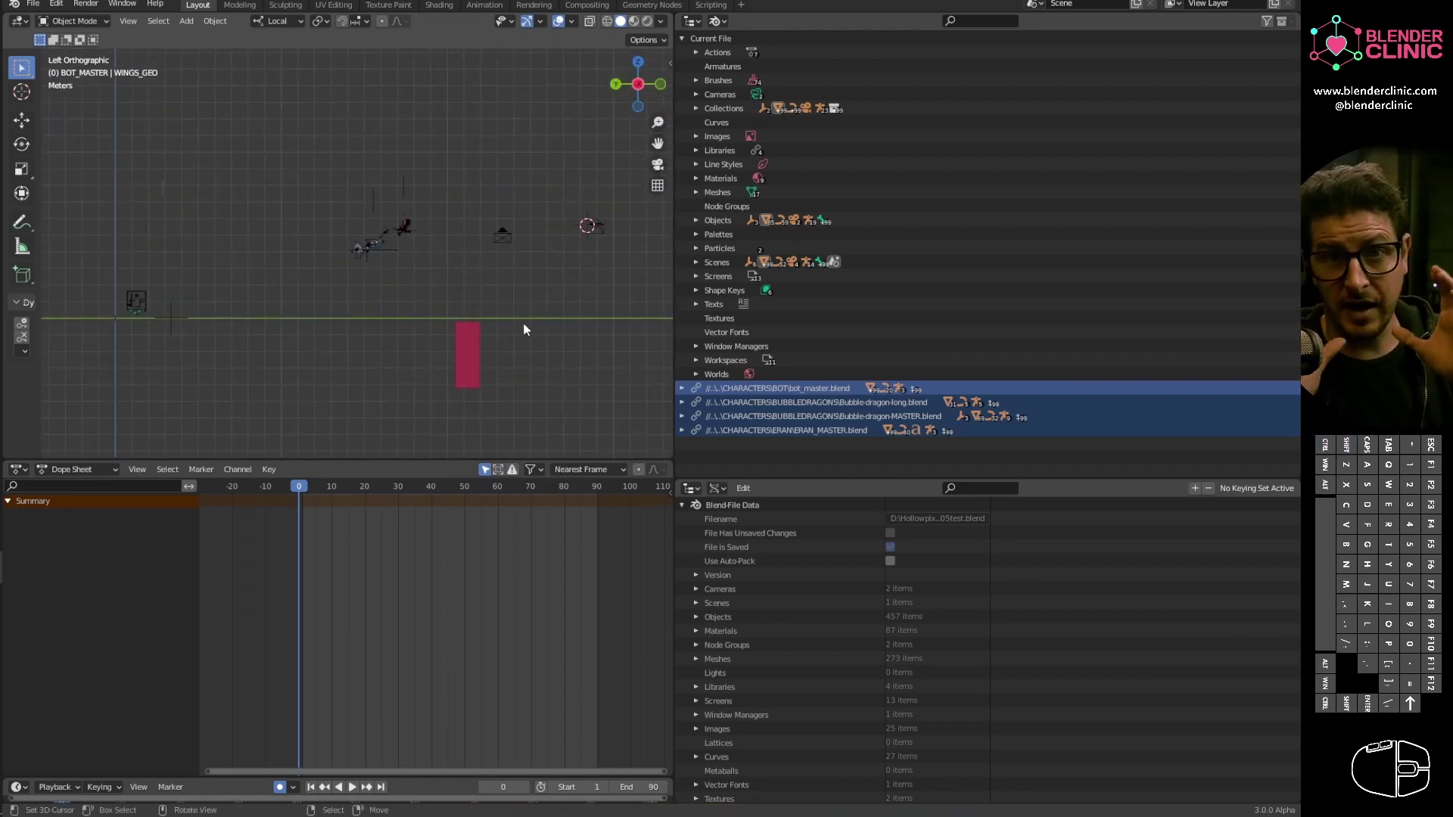